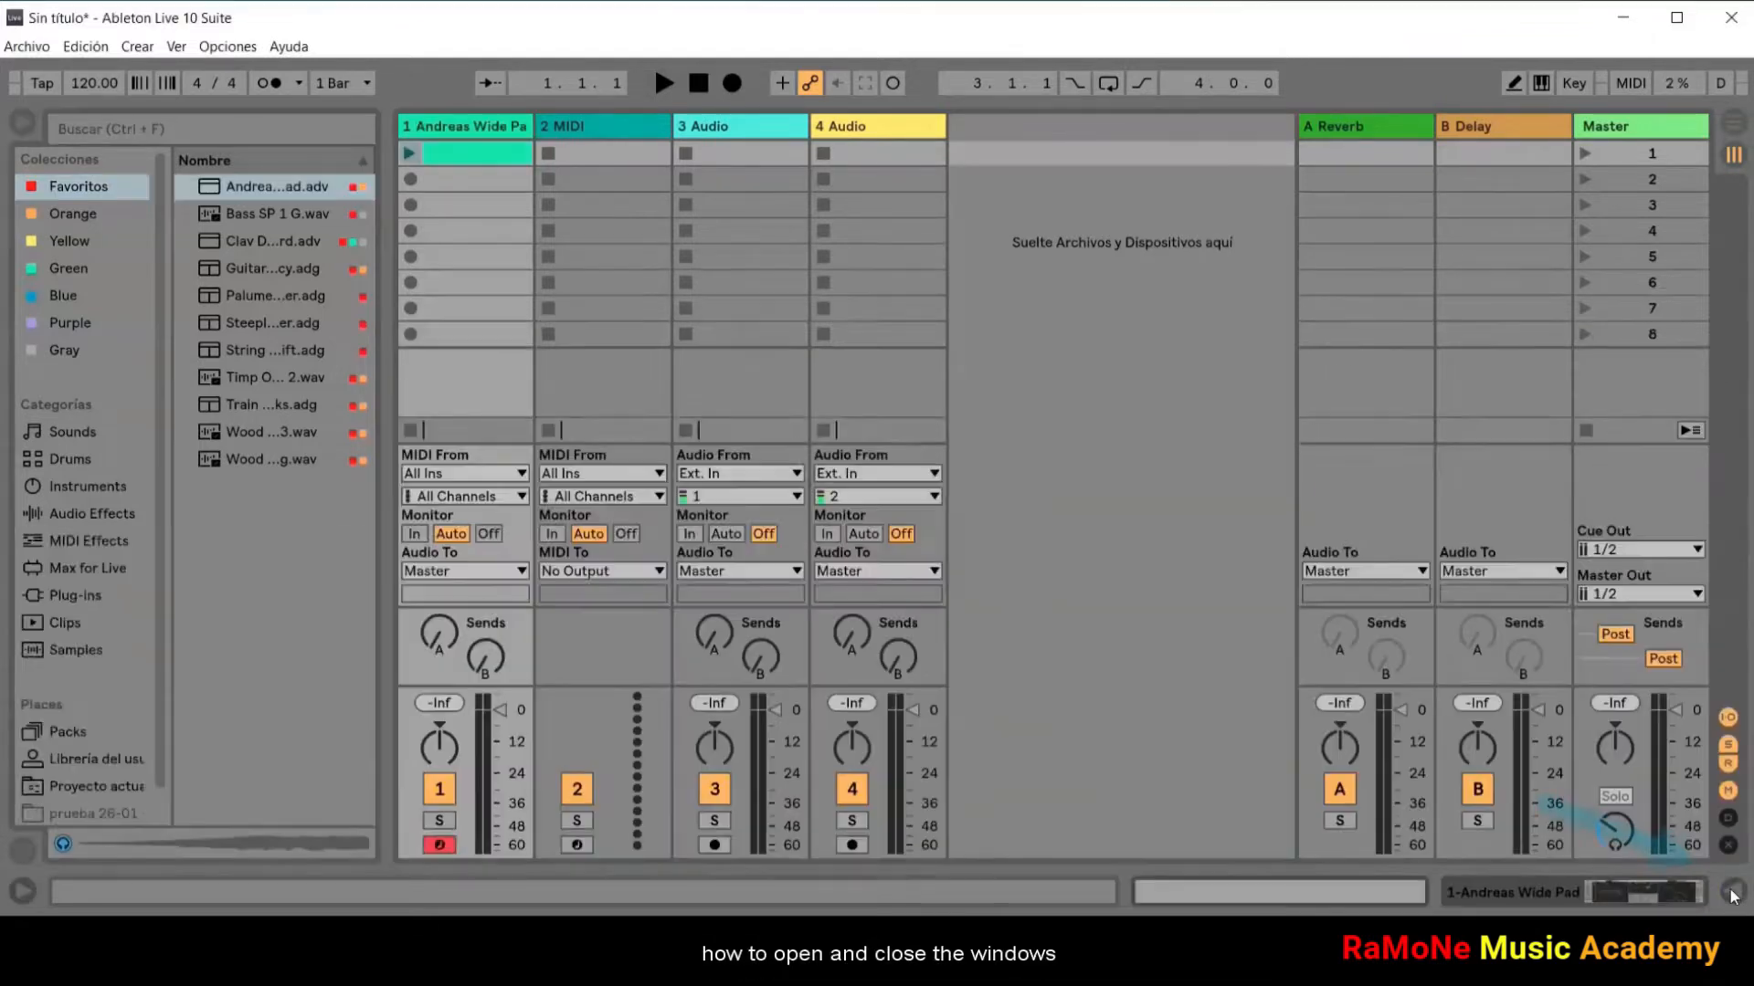
Step: Hide and reshow the detail view at the bottom of the set
click(1732, 893)
click(1733, 893)
click(1733, 892)
click(1732, 892)
click(1732, 892)
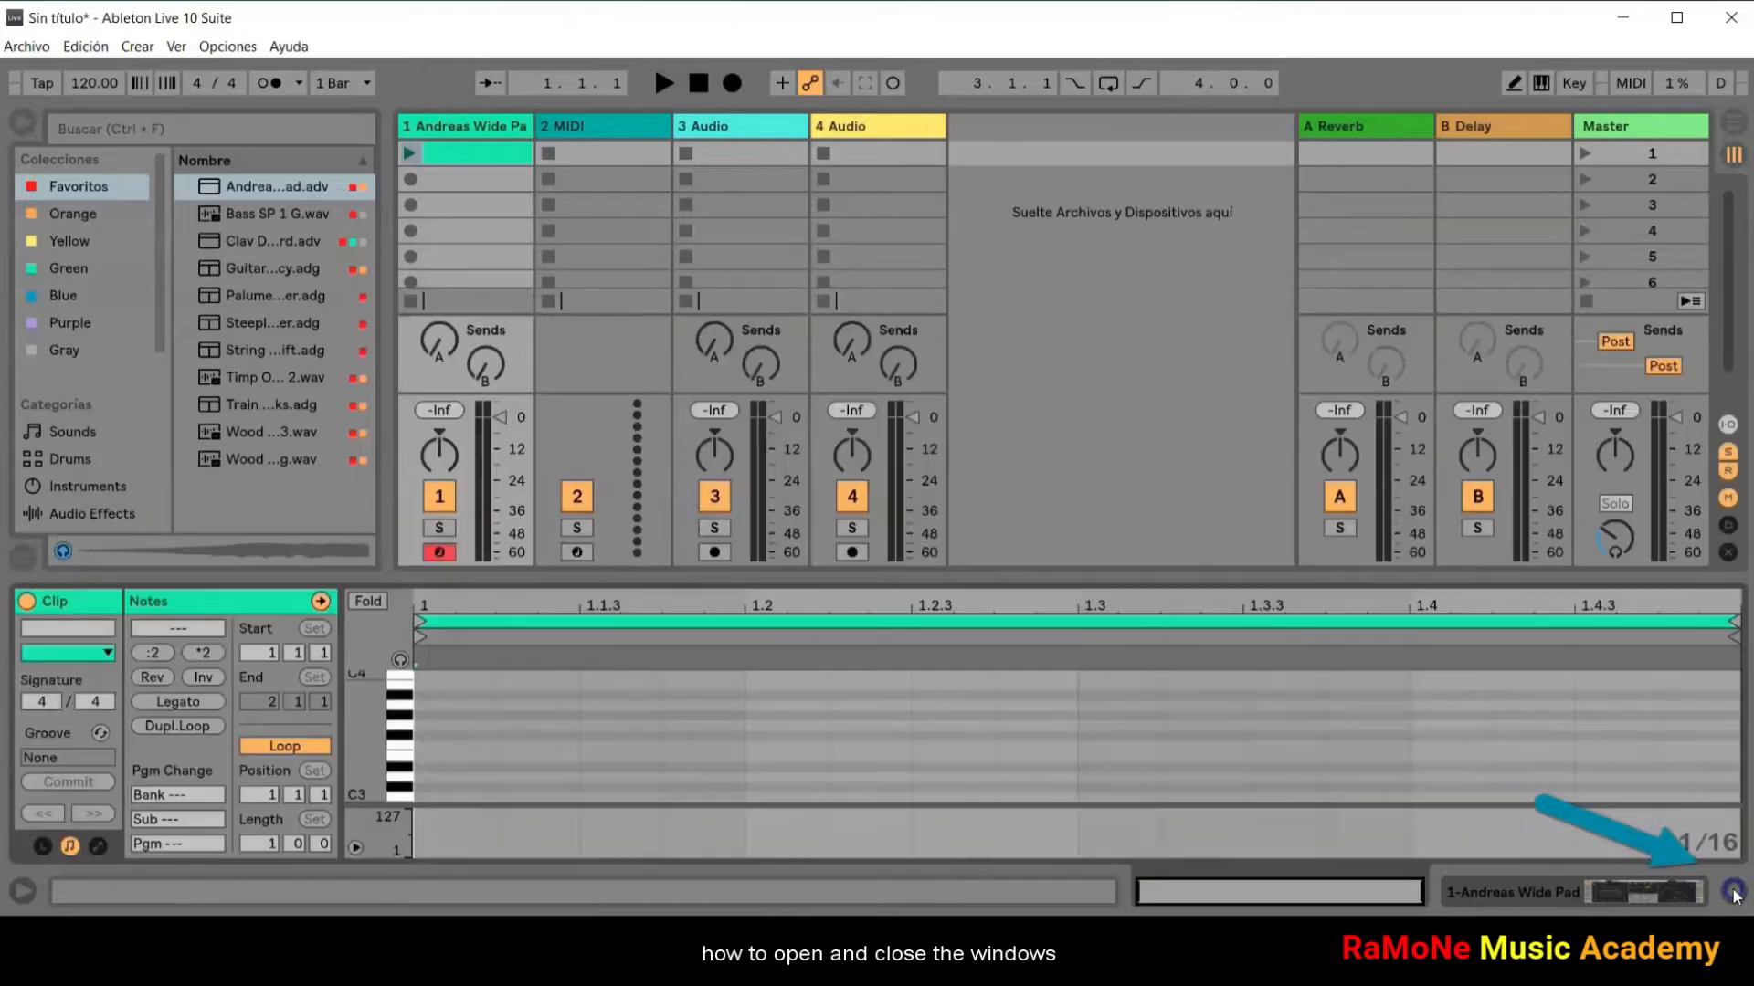
Step: Hide and reshow the browser, and widen it slightly
click(22, 121)
click(22, 122)
click(22, 121)
click(22, 122)
mouse_move(998, 575)
mouse_down()
mouse_move(1004, 239)
mouse_move(1029, 577)
mouse_up()
drag(386, 316, 405, 369)
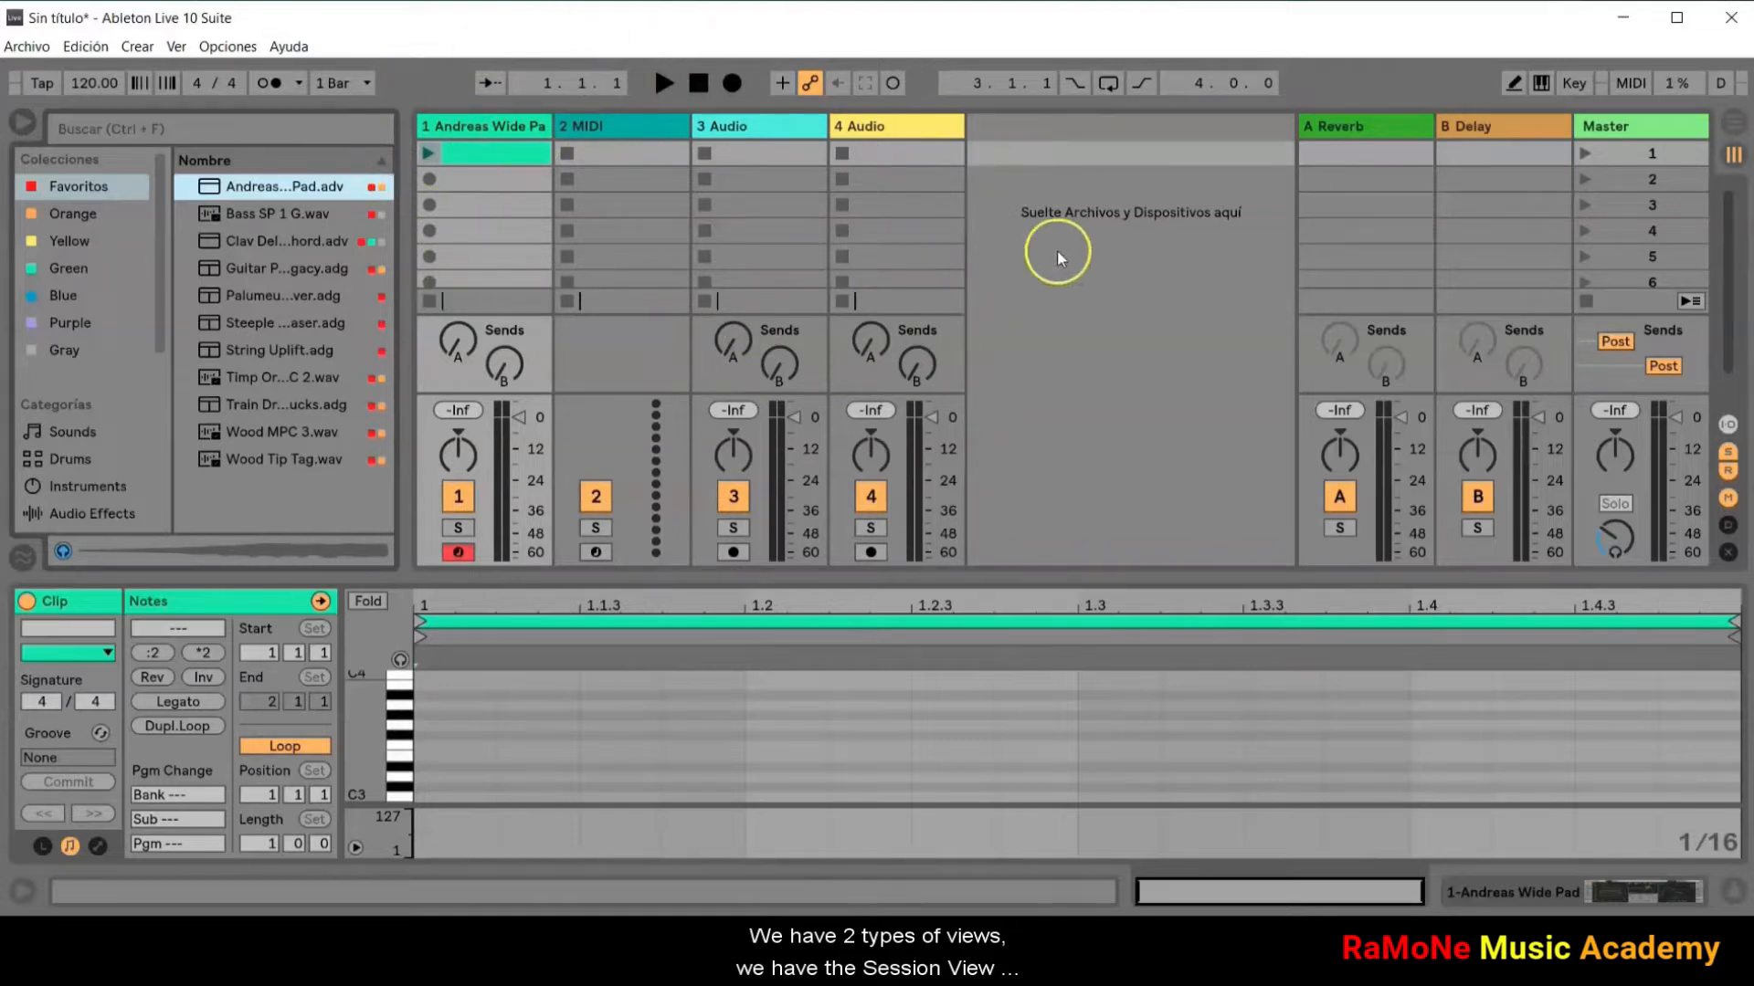
Step: Switch back and forth between the Arrangement View and the Session View, ending in the Session View
click(1735, 123)
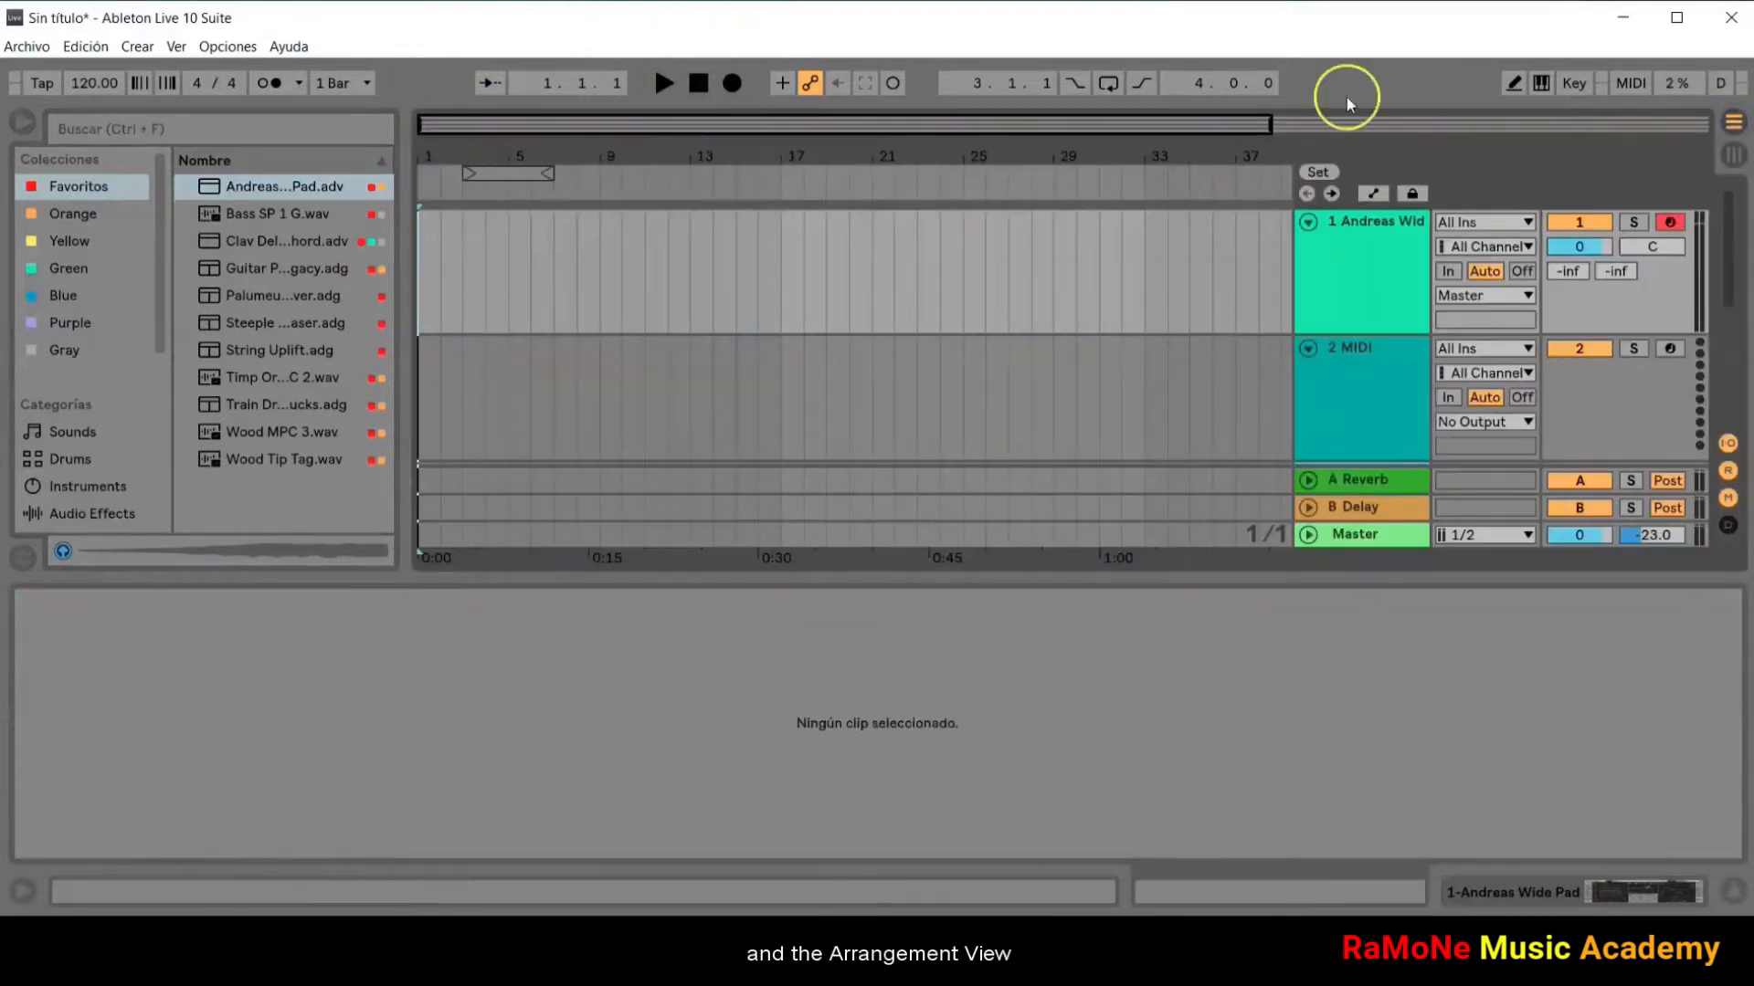
click(1737, 155)
click(1733, 139)
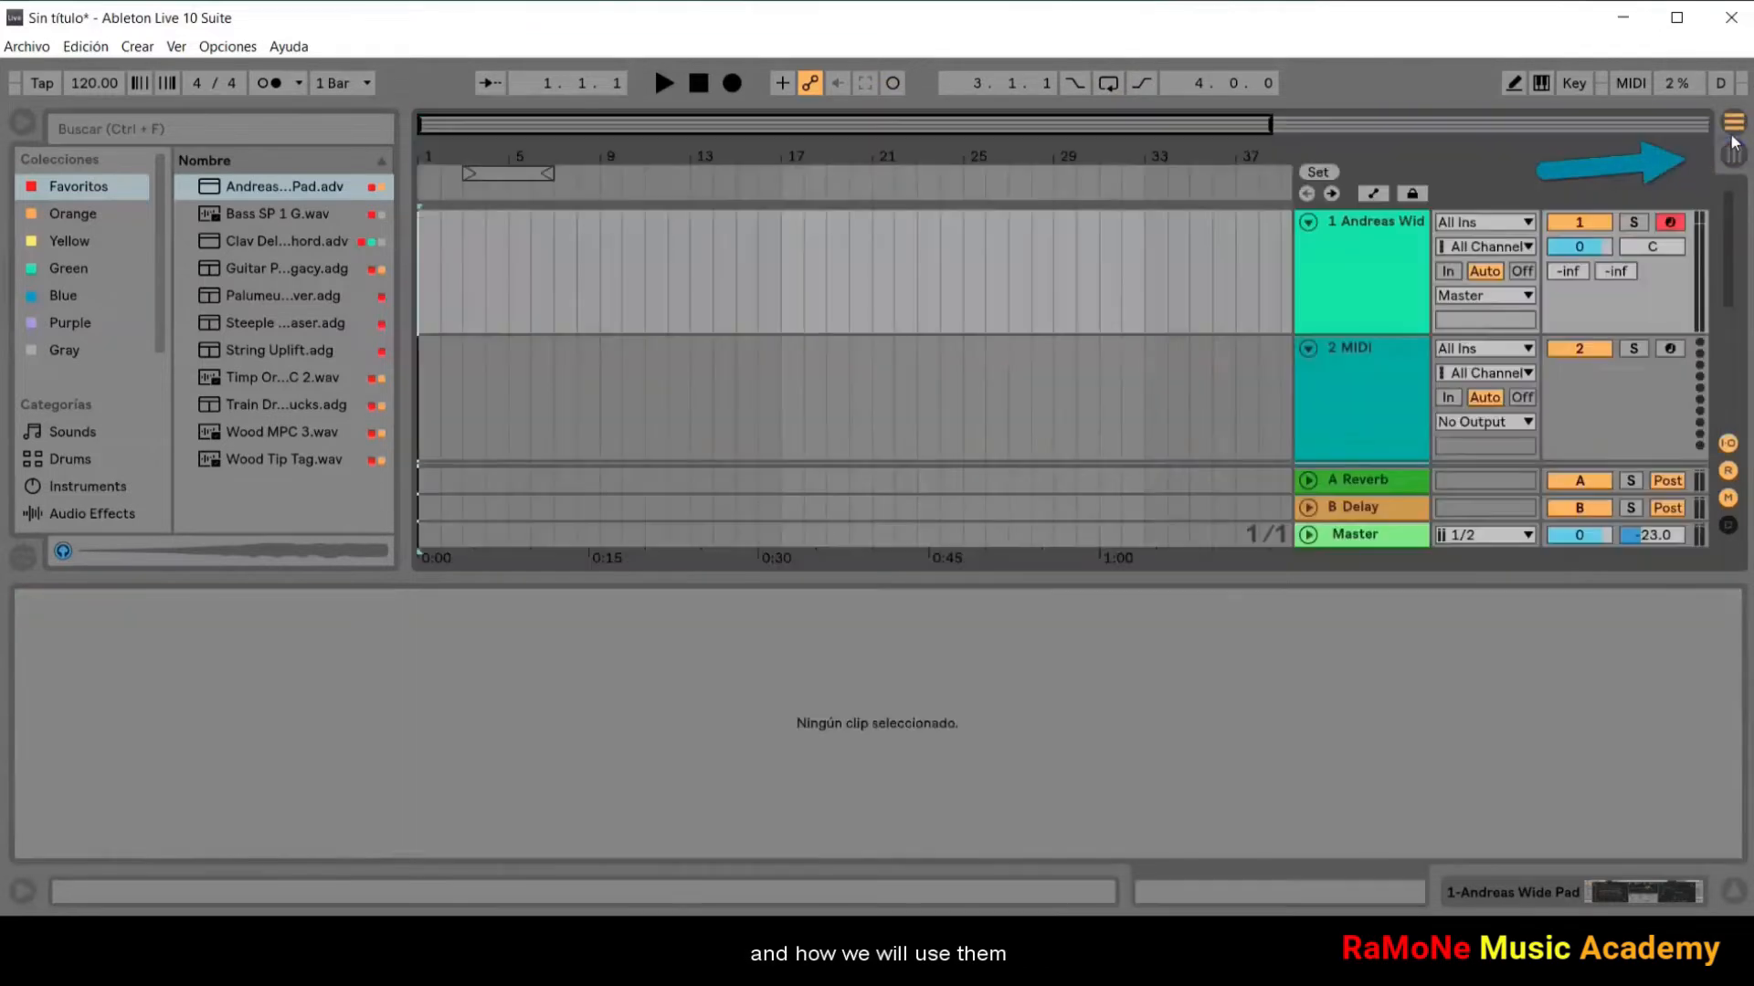
click(1737, 162)
click(1739, 132)
click(1735, 156)
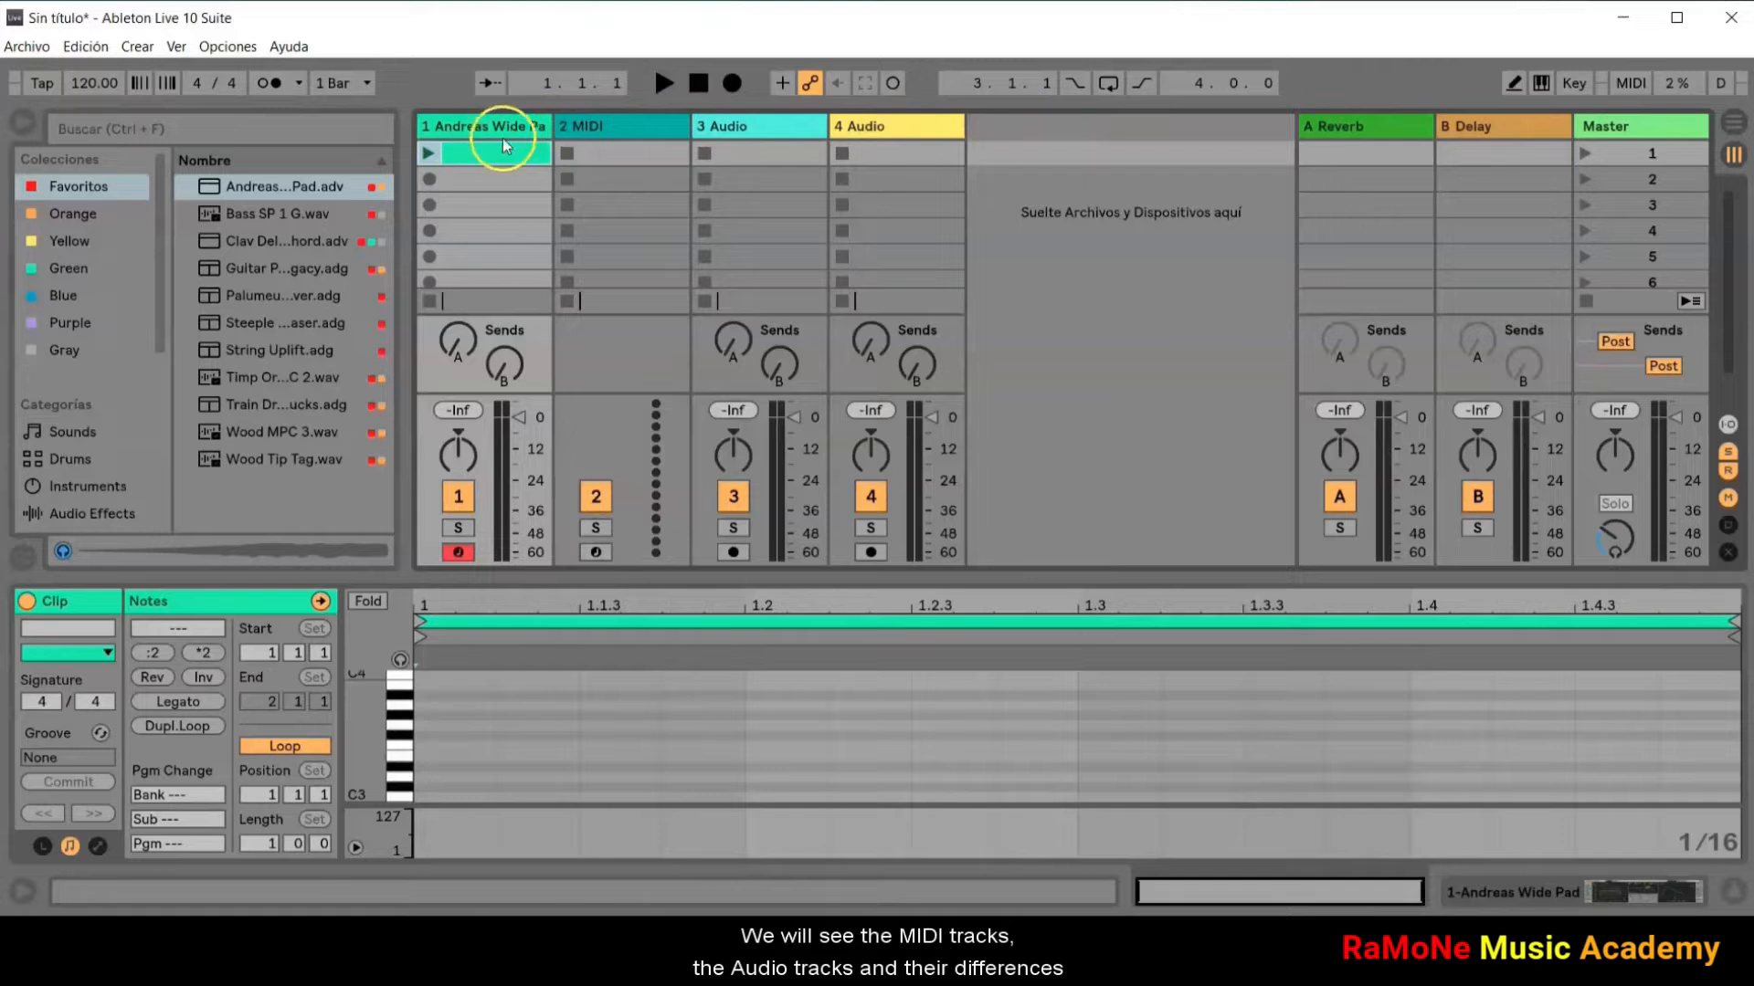
Step: Enlarge the clip detail view and place the Ambient Swells sample from the Gray collection in the third track's first clip slot
drag(1022, 579, 1037, 483)
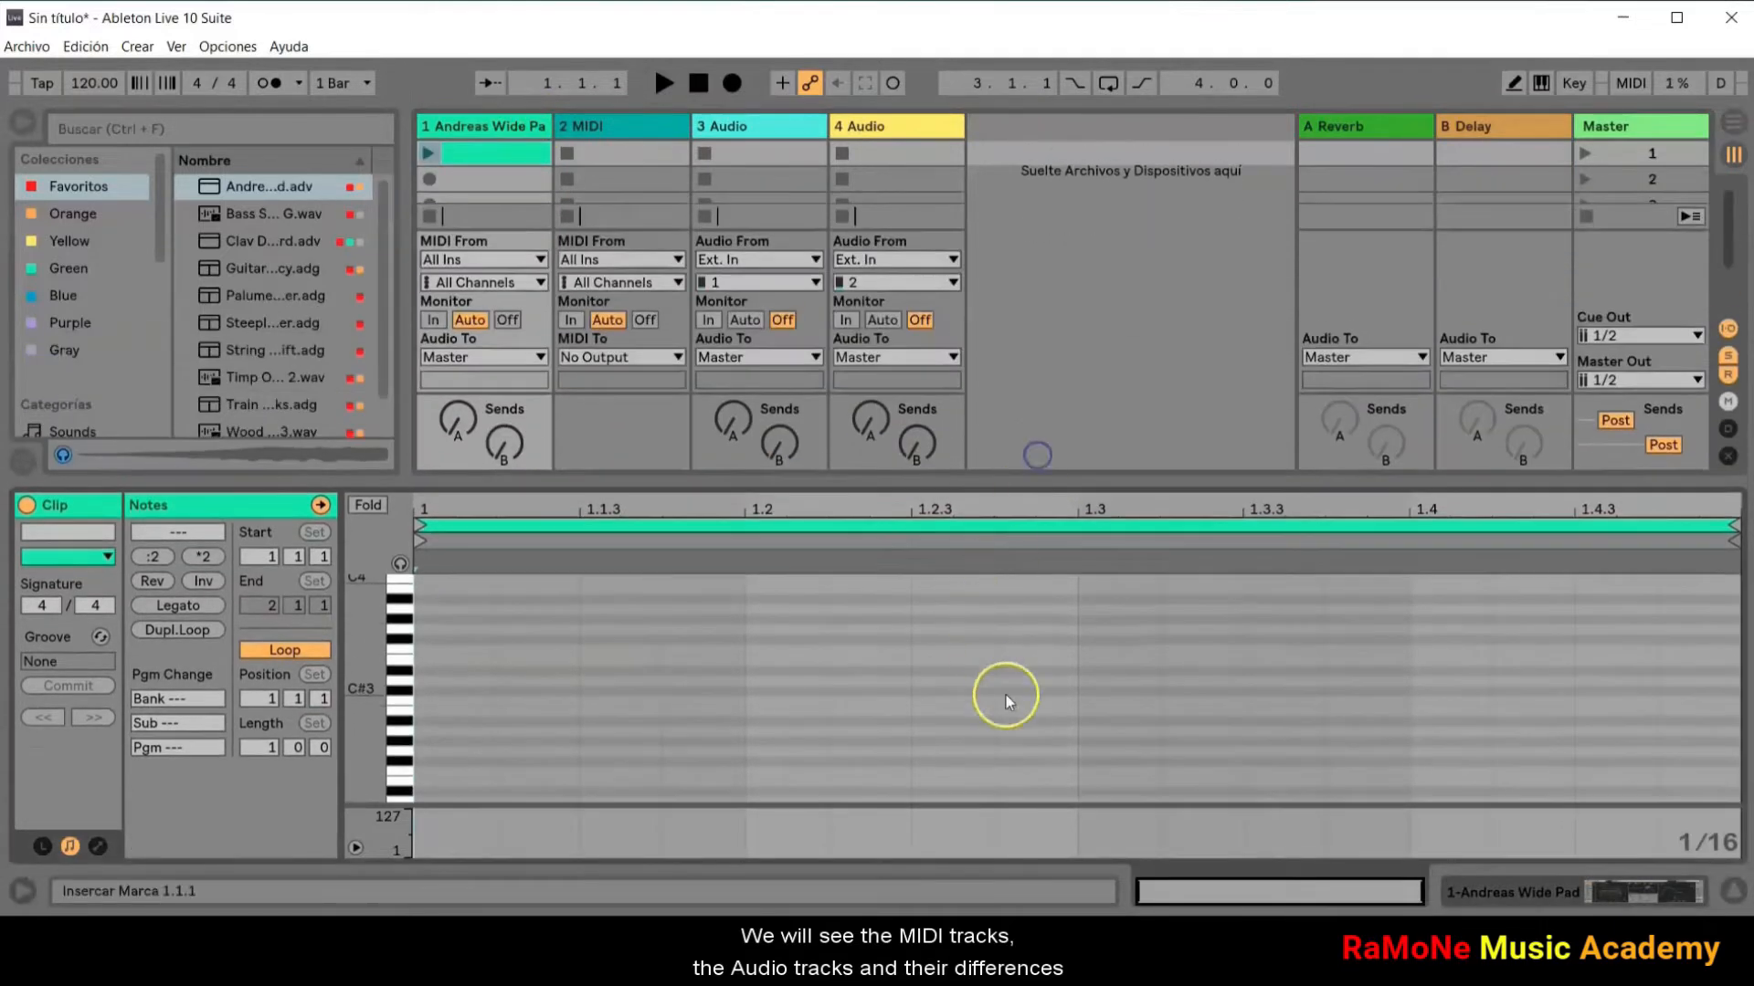
click(64, 348)
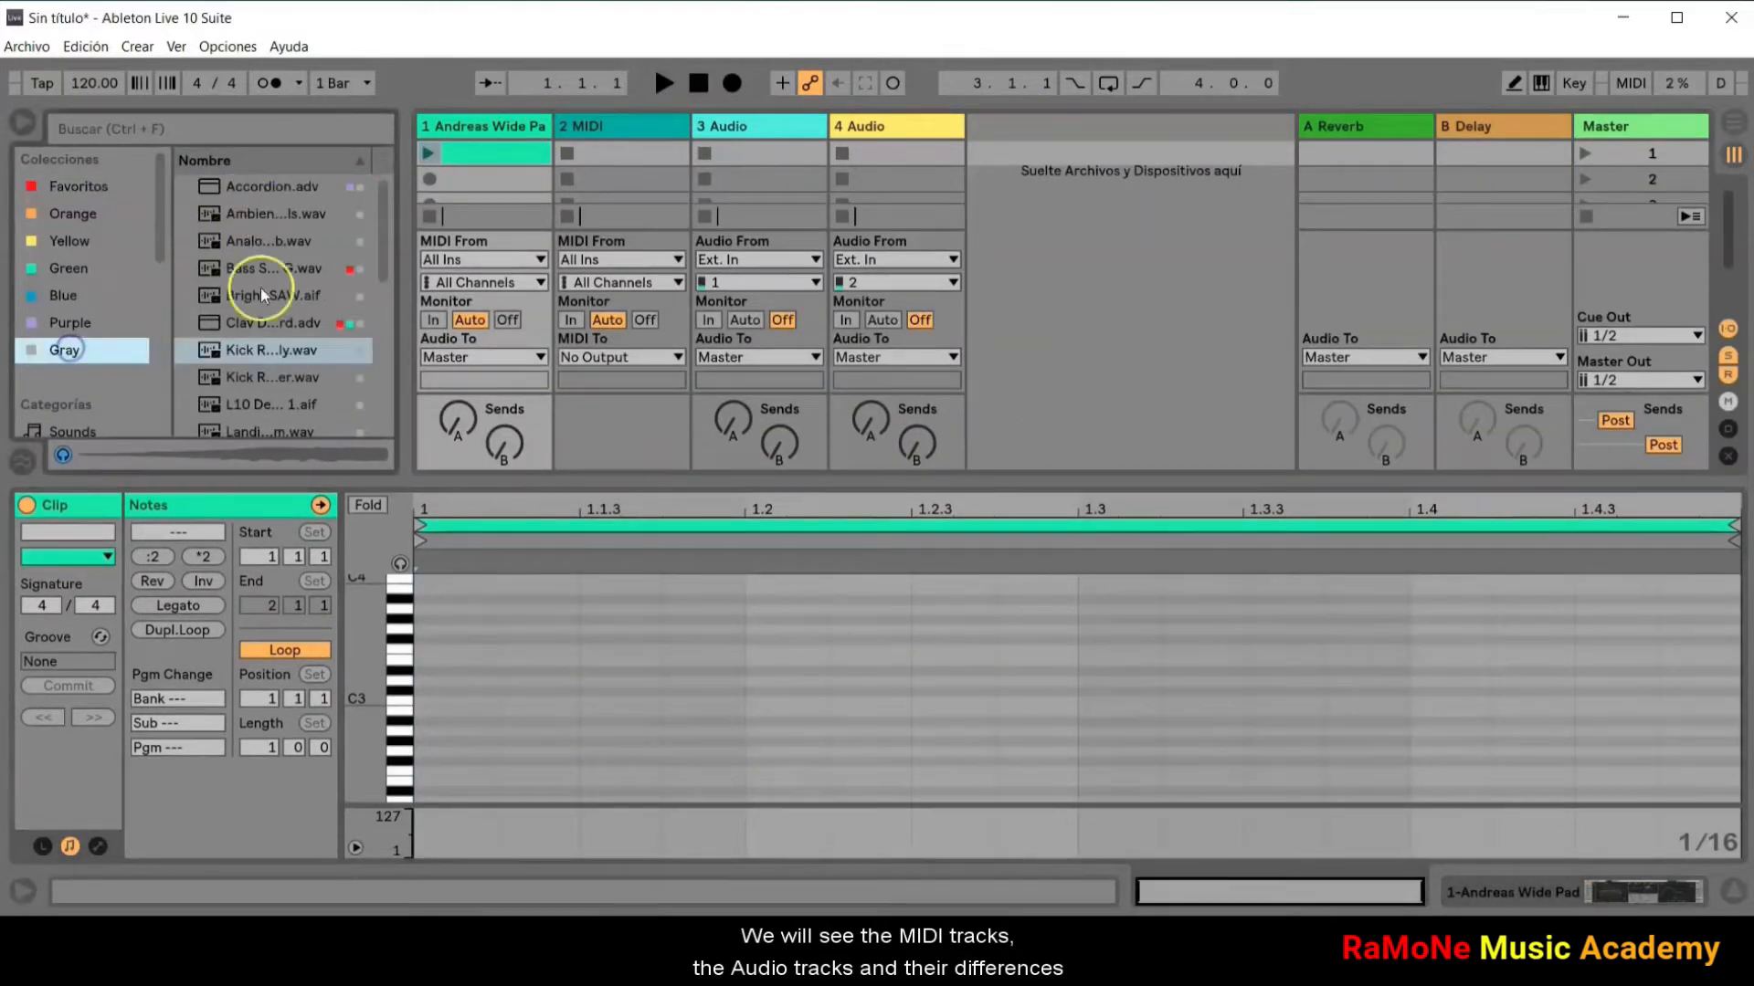
click(275, 216)
drag(278, 217, 740, 155)
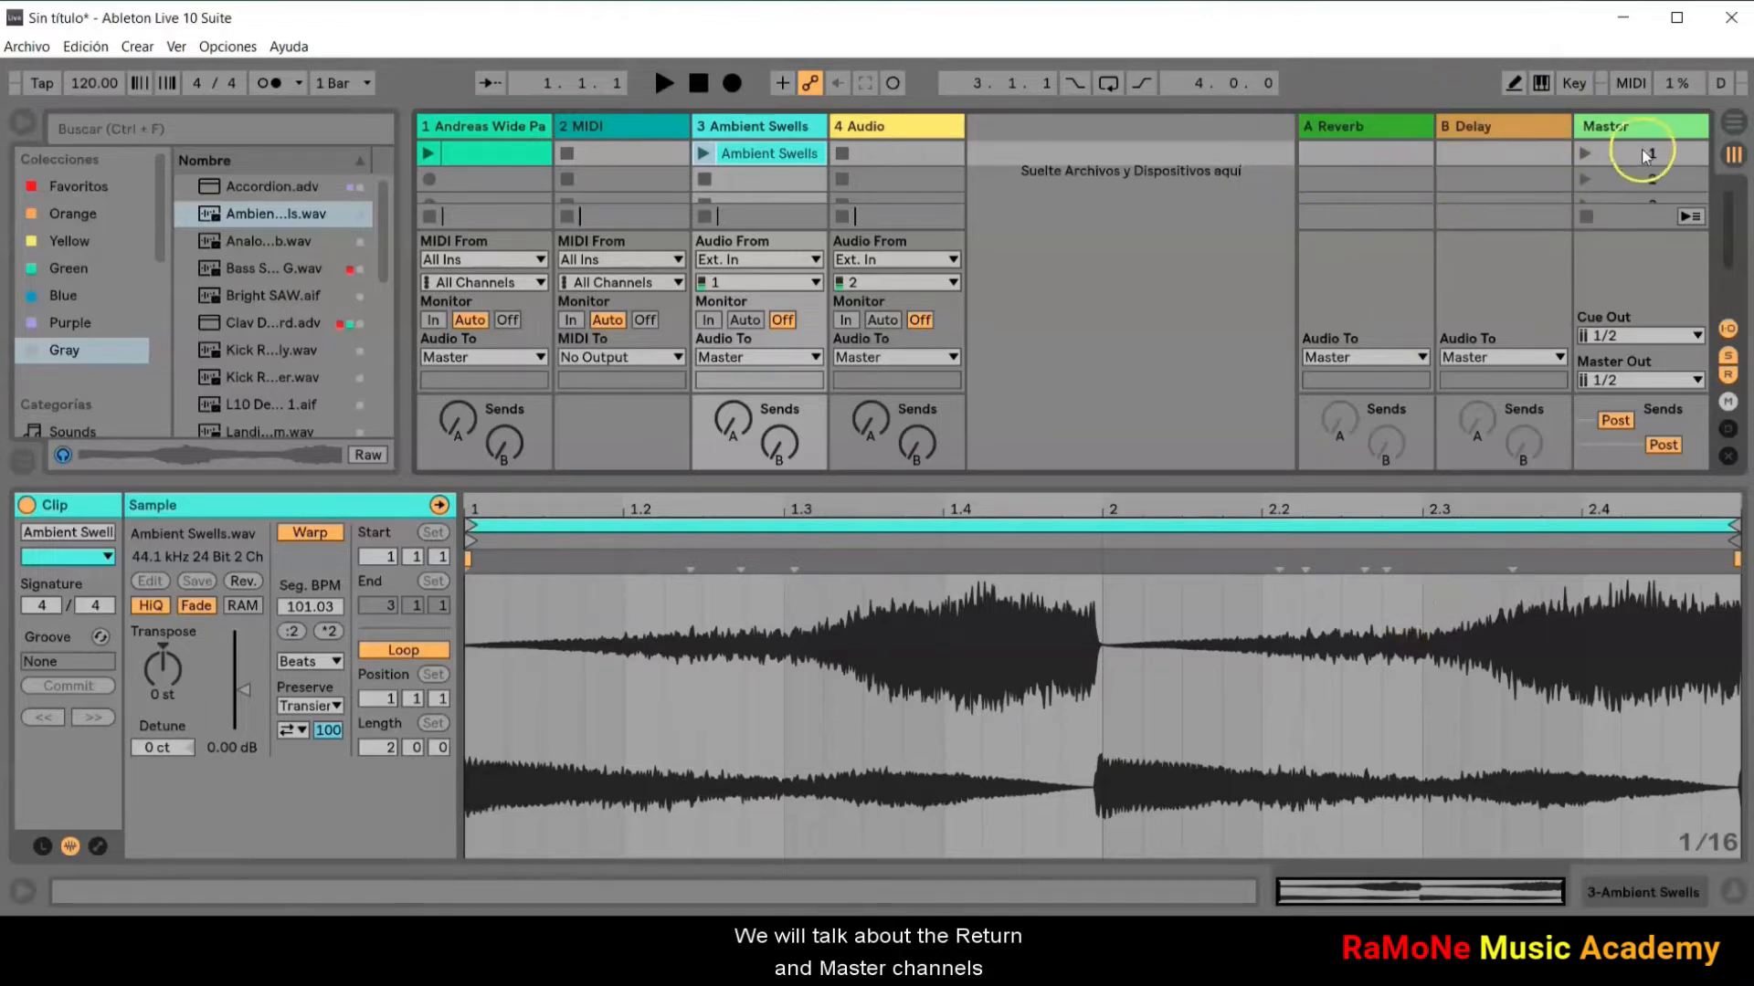
Step: Insert a new MIDI track and a new audio track, and color tracks 1, 4 and 6 red
right_click(1082, 156)
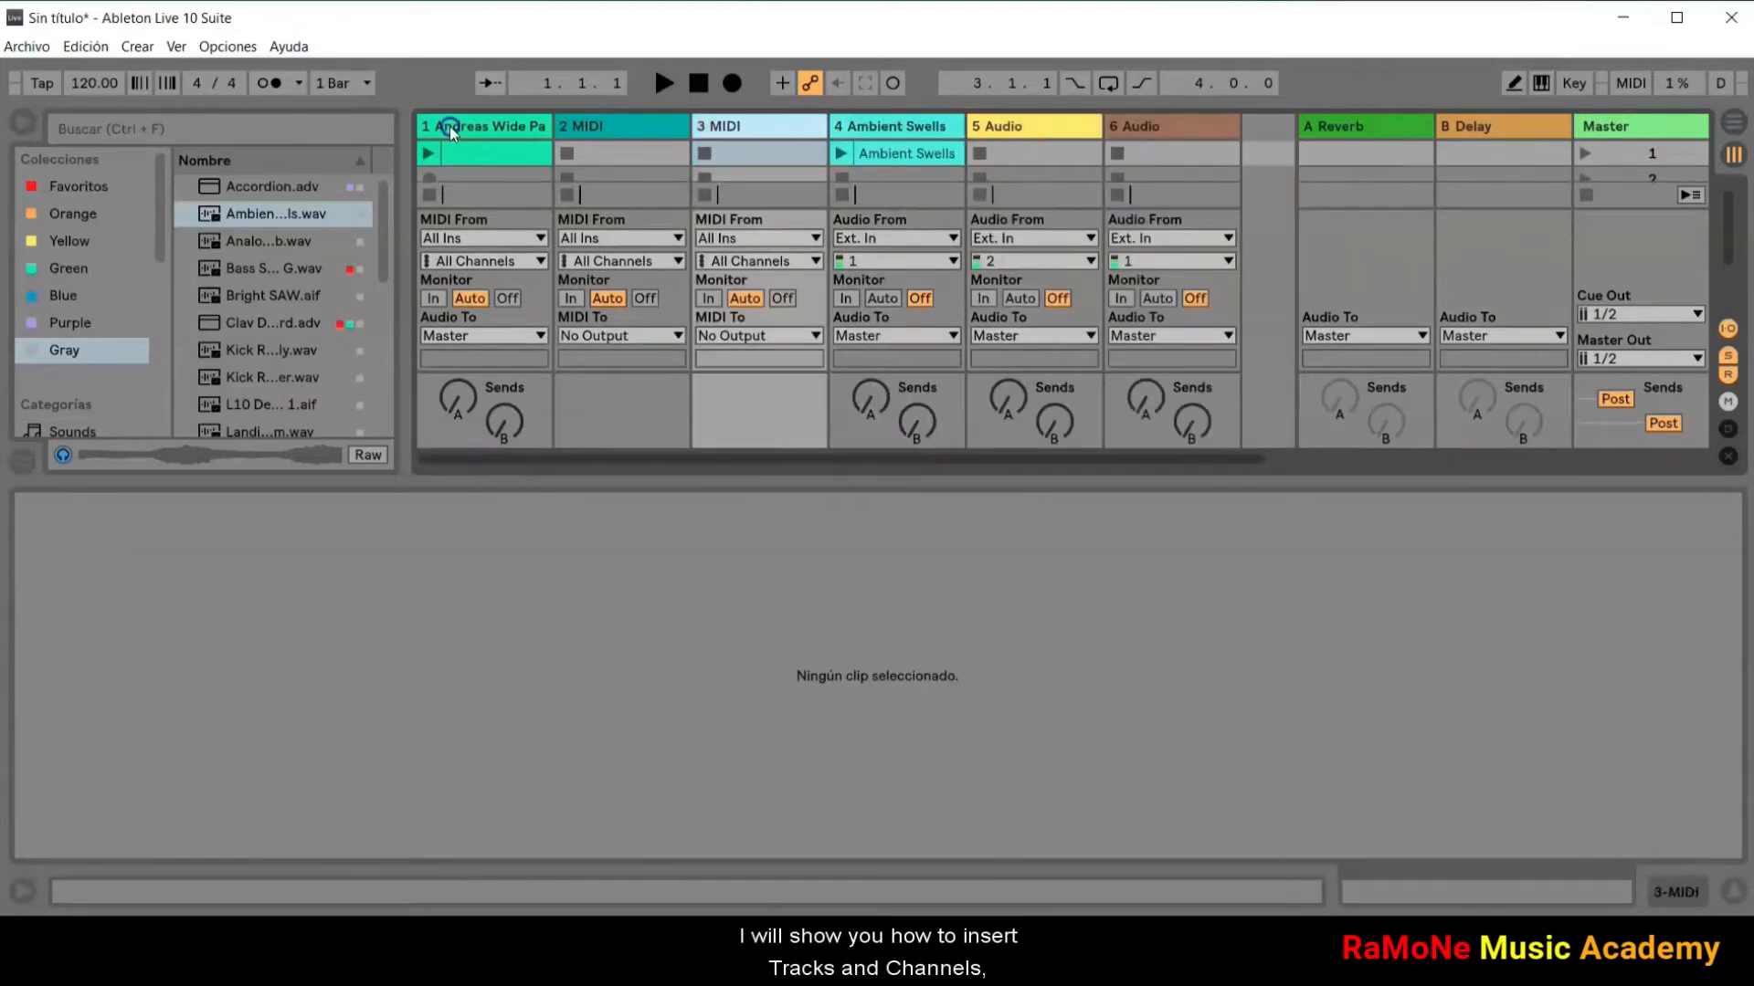
click(451, 130)
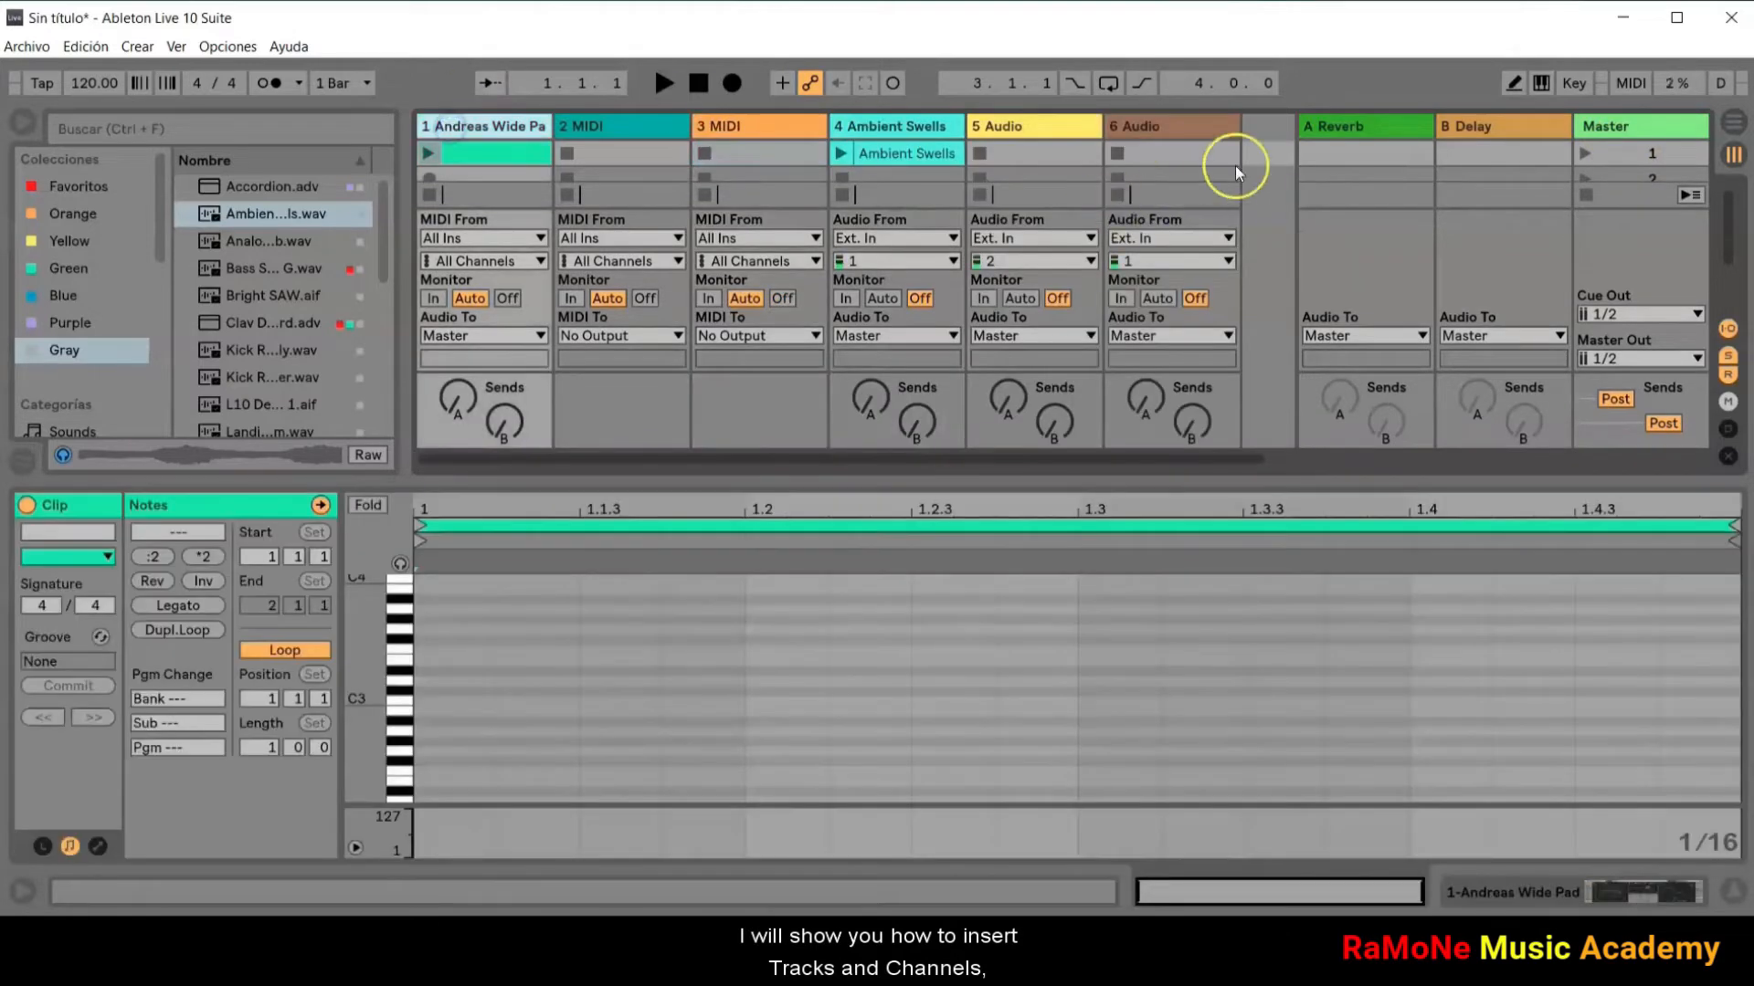
click(1210, 125)
right_click(867, 125)
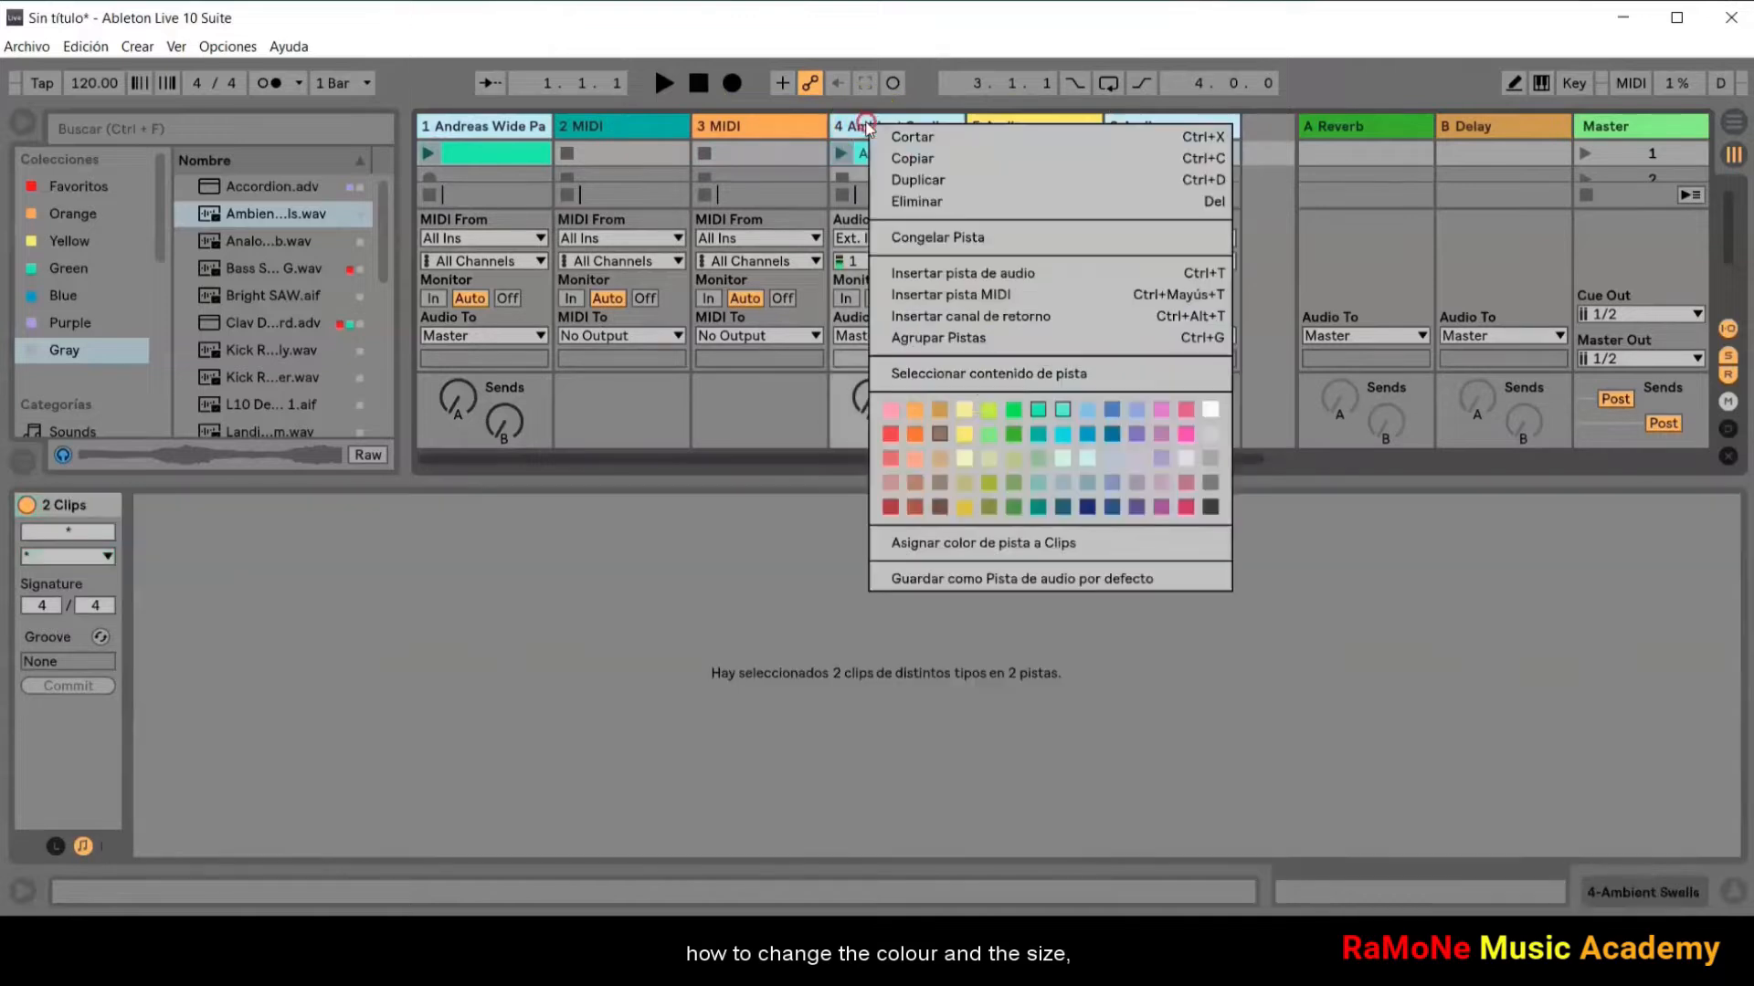
click(892, 429)
Step: Narrow all six tracks together and hide the clip detail view
click(526, 131)
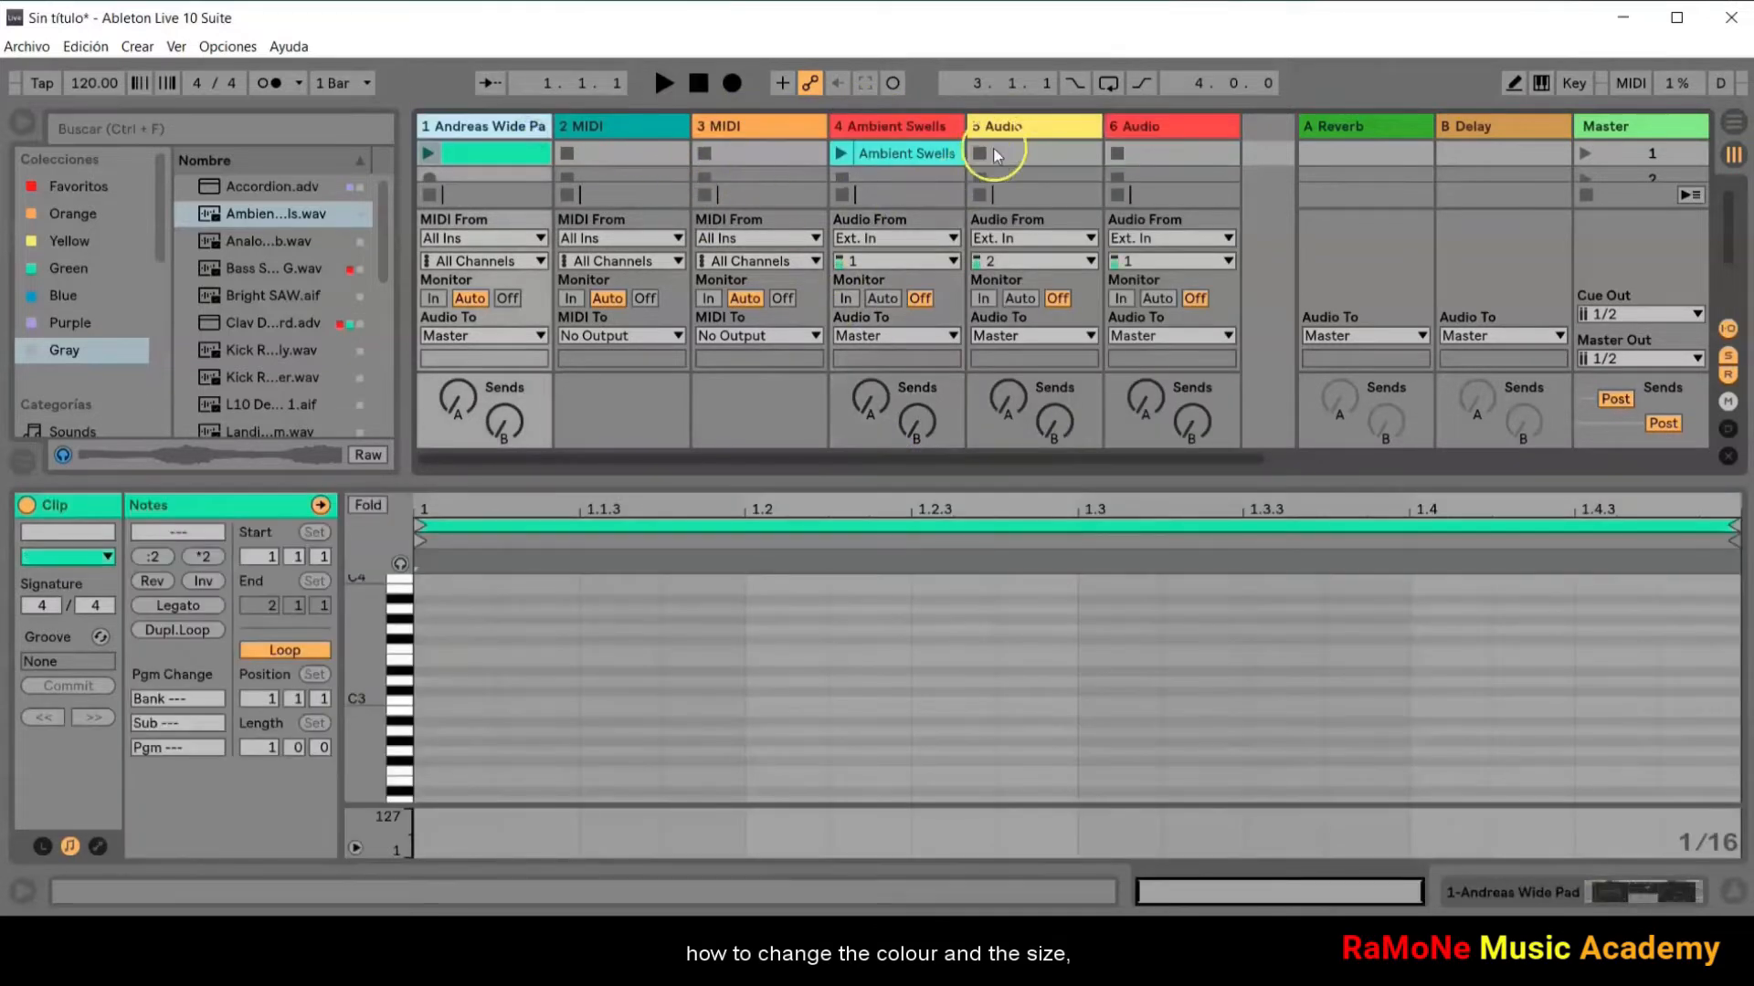
shift+click(1151, 129)
mouse_move(1233, 125)
mouse_down()
mouse_move(1120, 123)
mouse_move(1202, 128)
mouse_up()
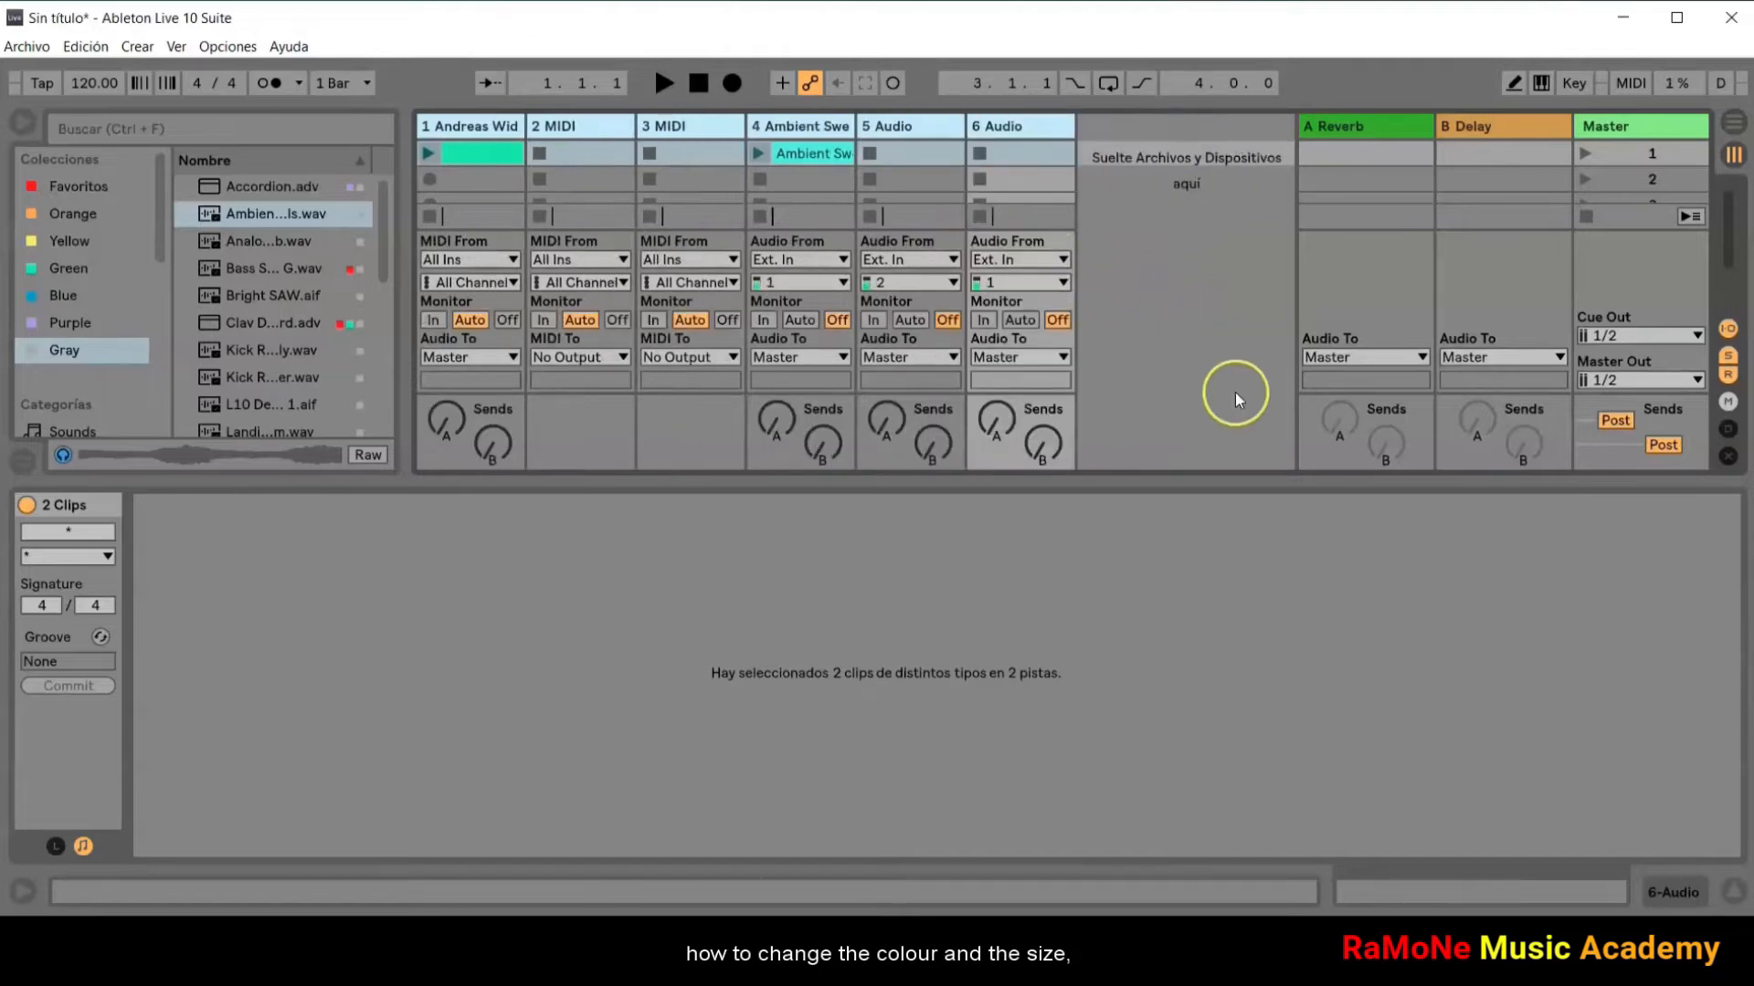
click(1732, 889)
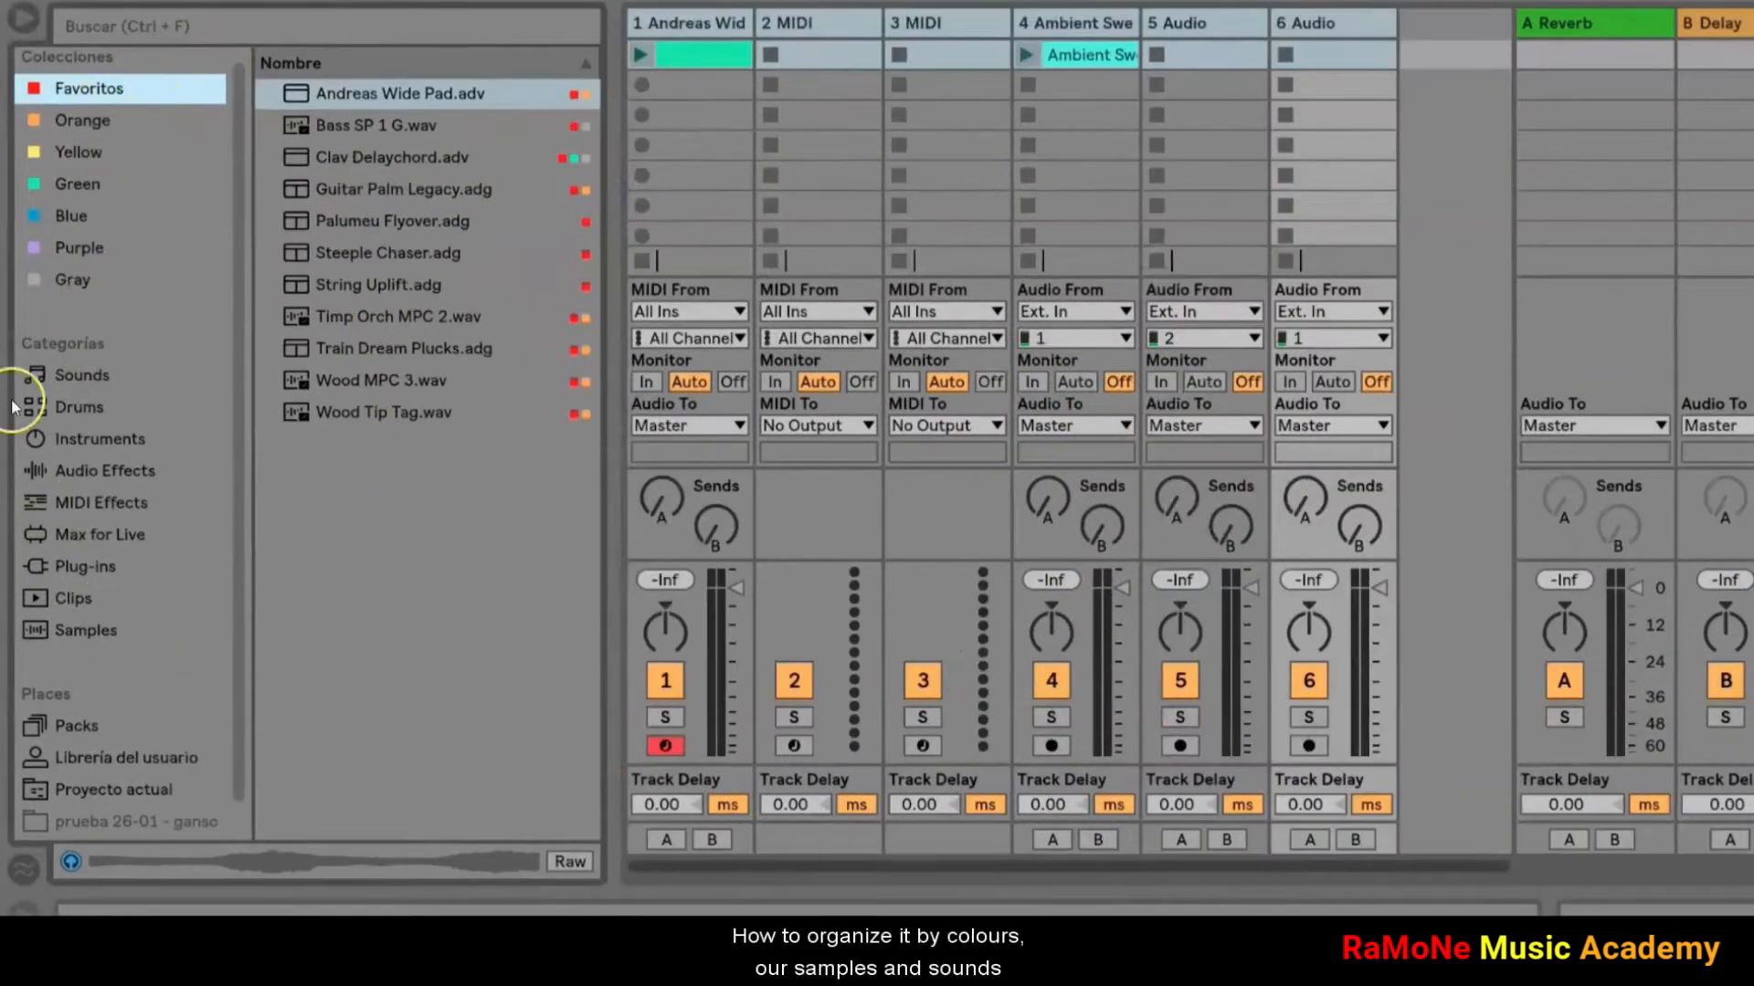
Step: Browse the contents of the Orange, Yellow and Green collections
click(79, 184)
click(82, 123)
click(80, 163)
click(78, 188)
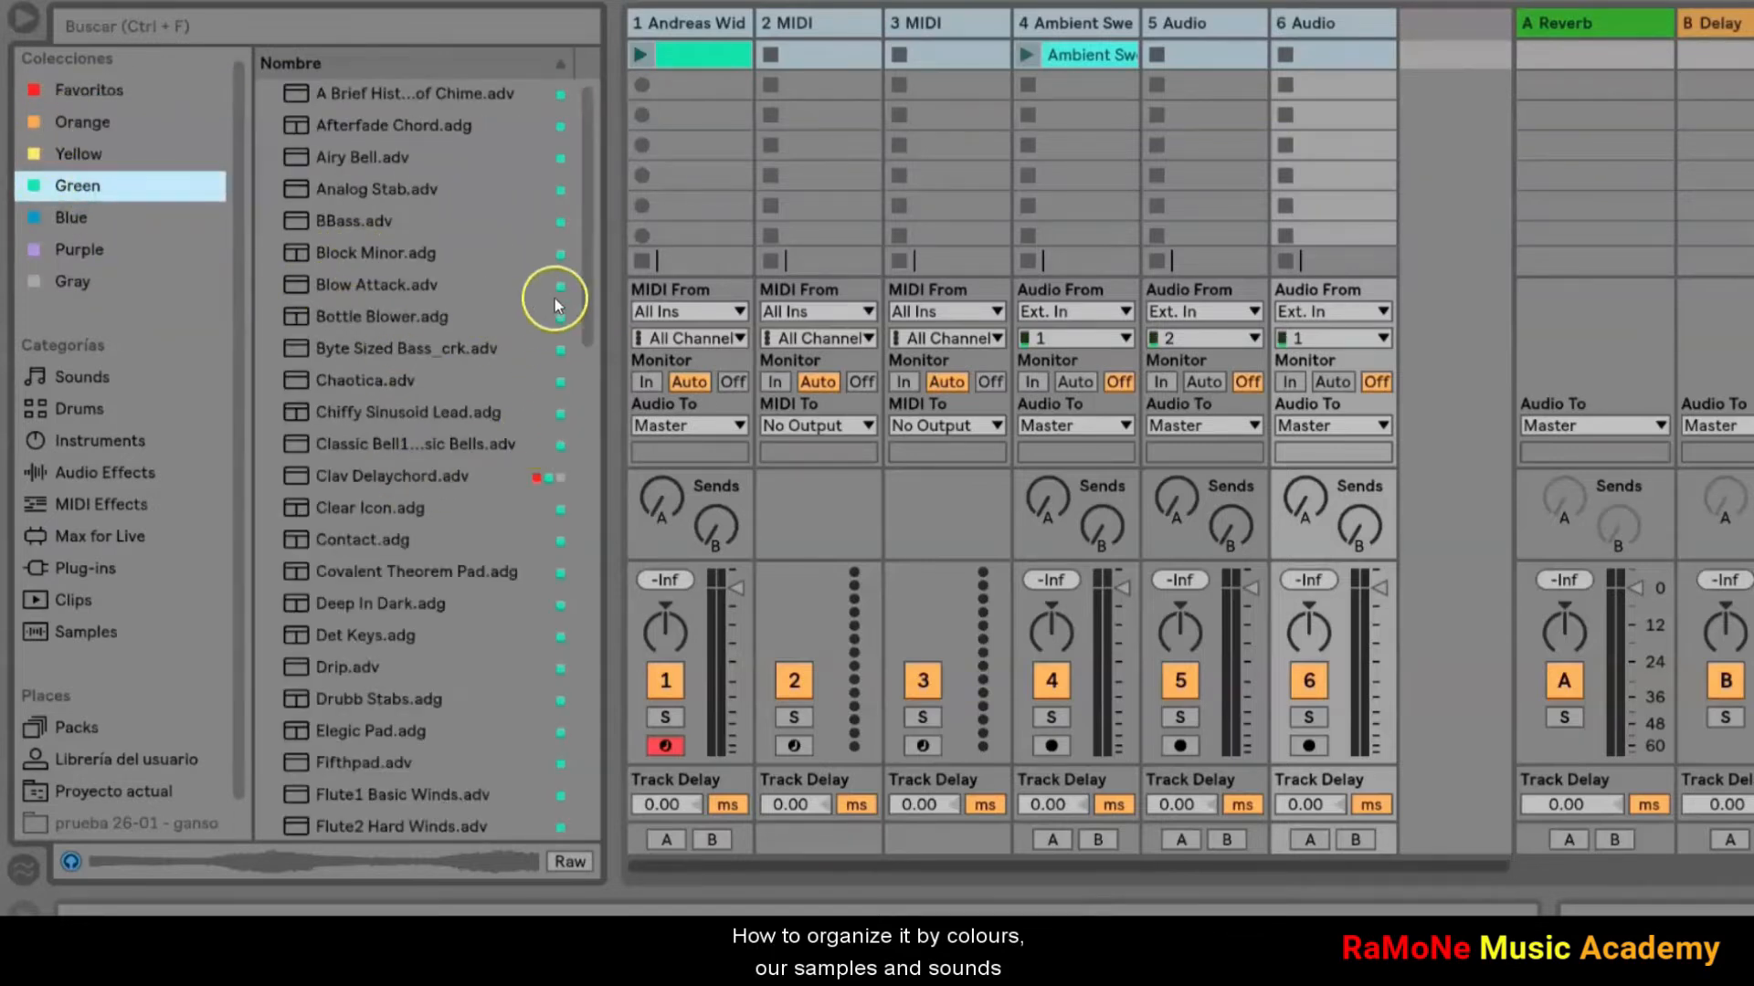
Step: Preview several Bass and Pad presets in the Sounds category, including Airy Tube Bass and Abilene Winter Pad
click(82, 377)
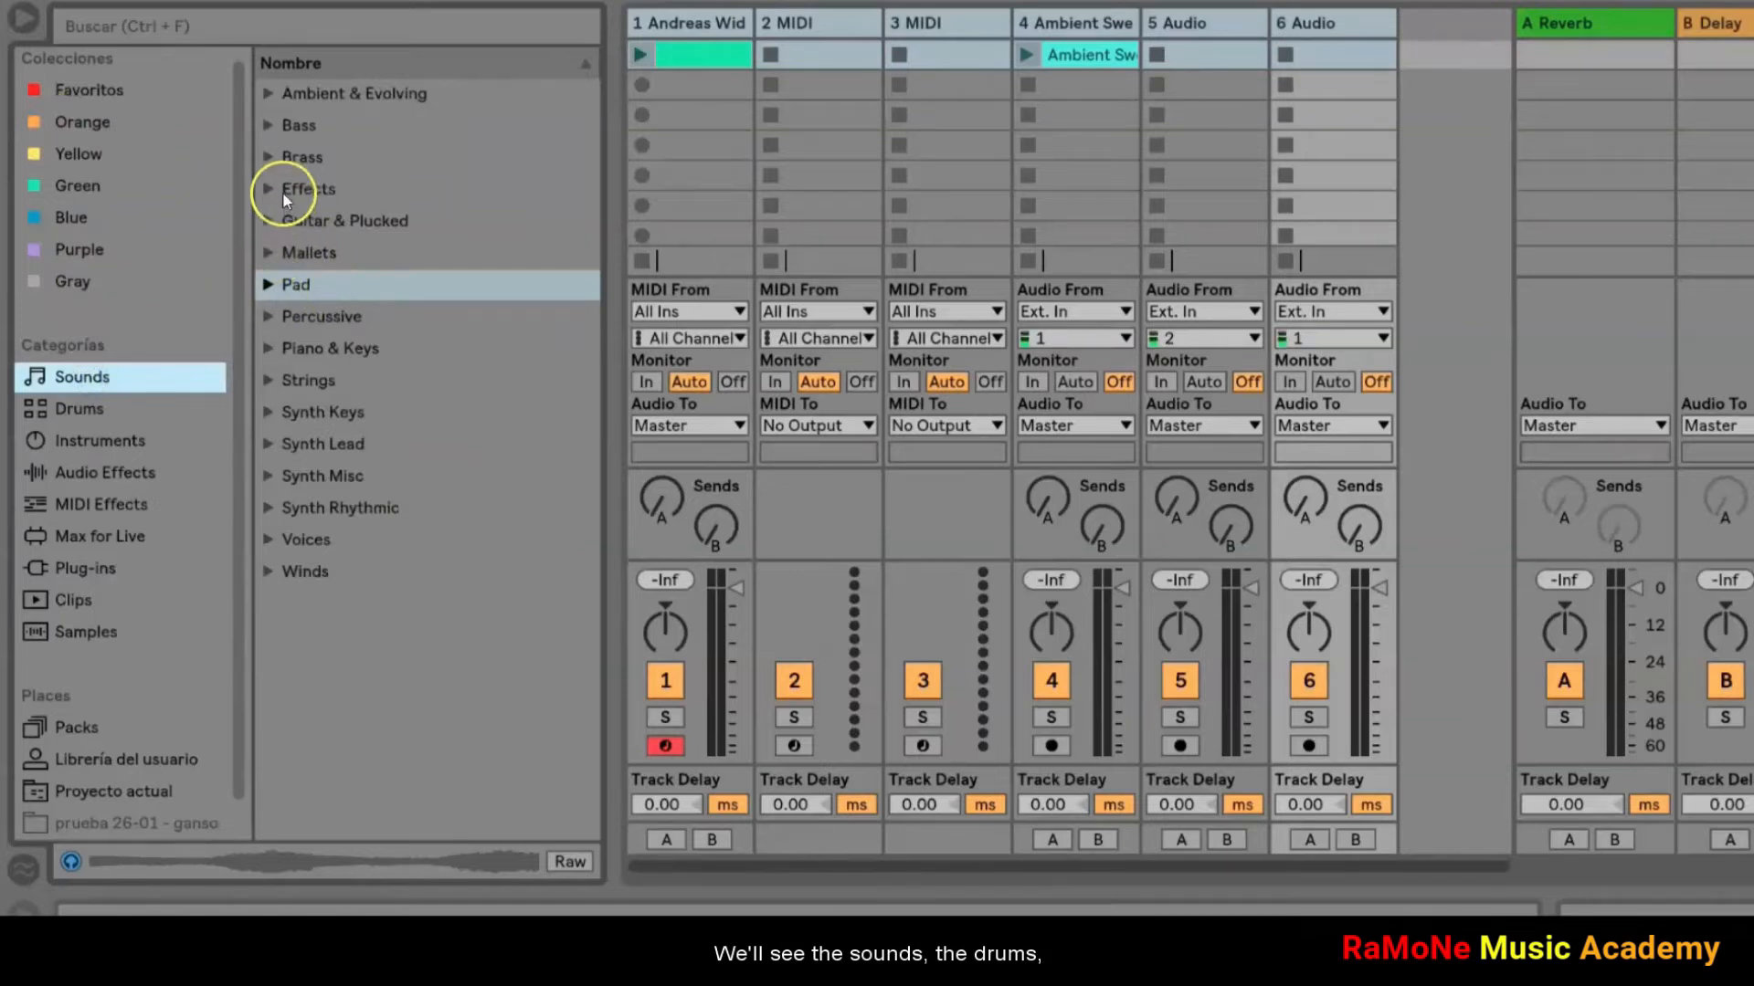
click(269, 135)
click(338, 219)
click(335, 312)
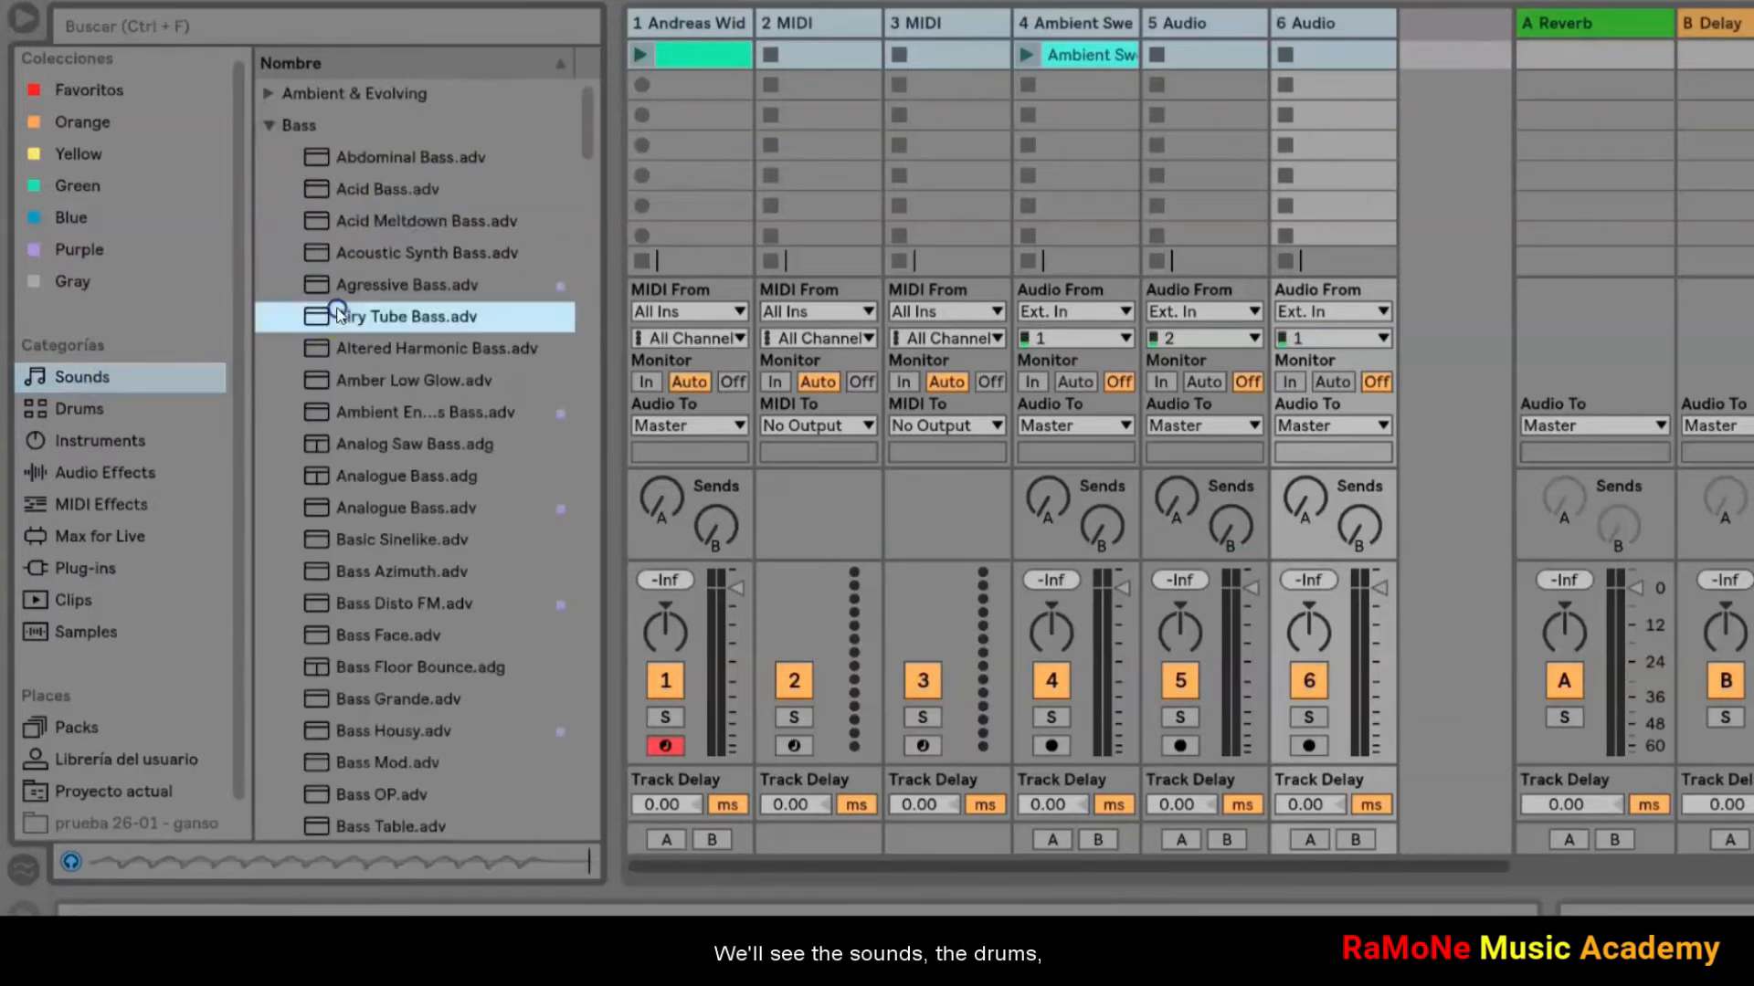
click(268, 125)
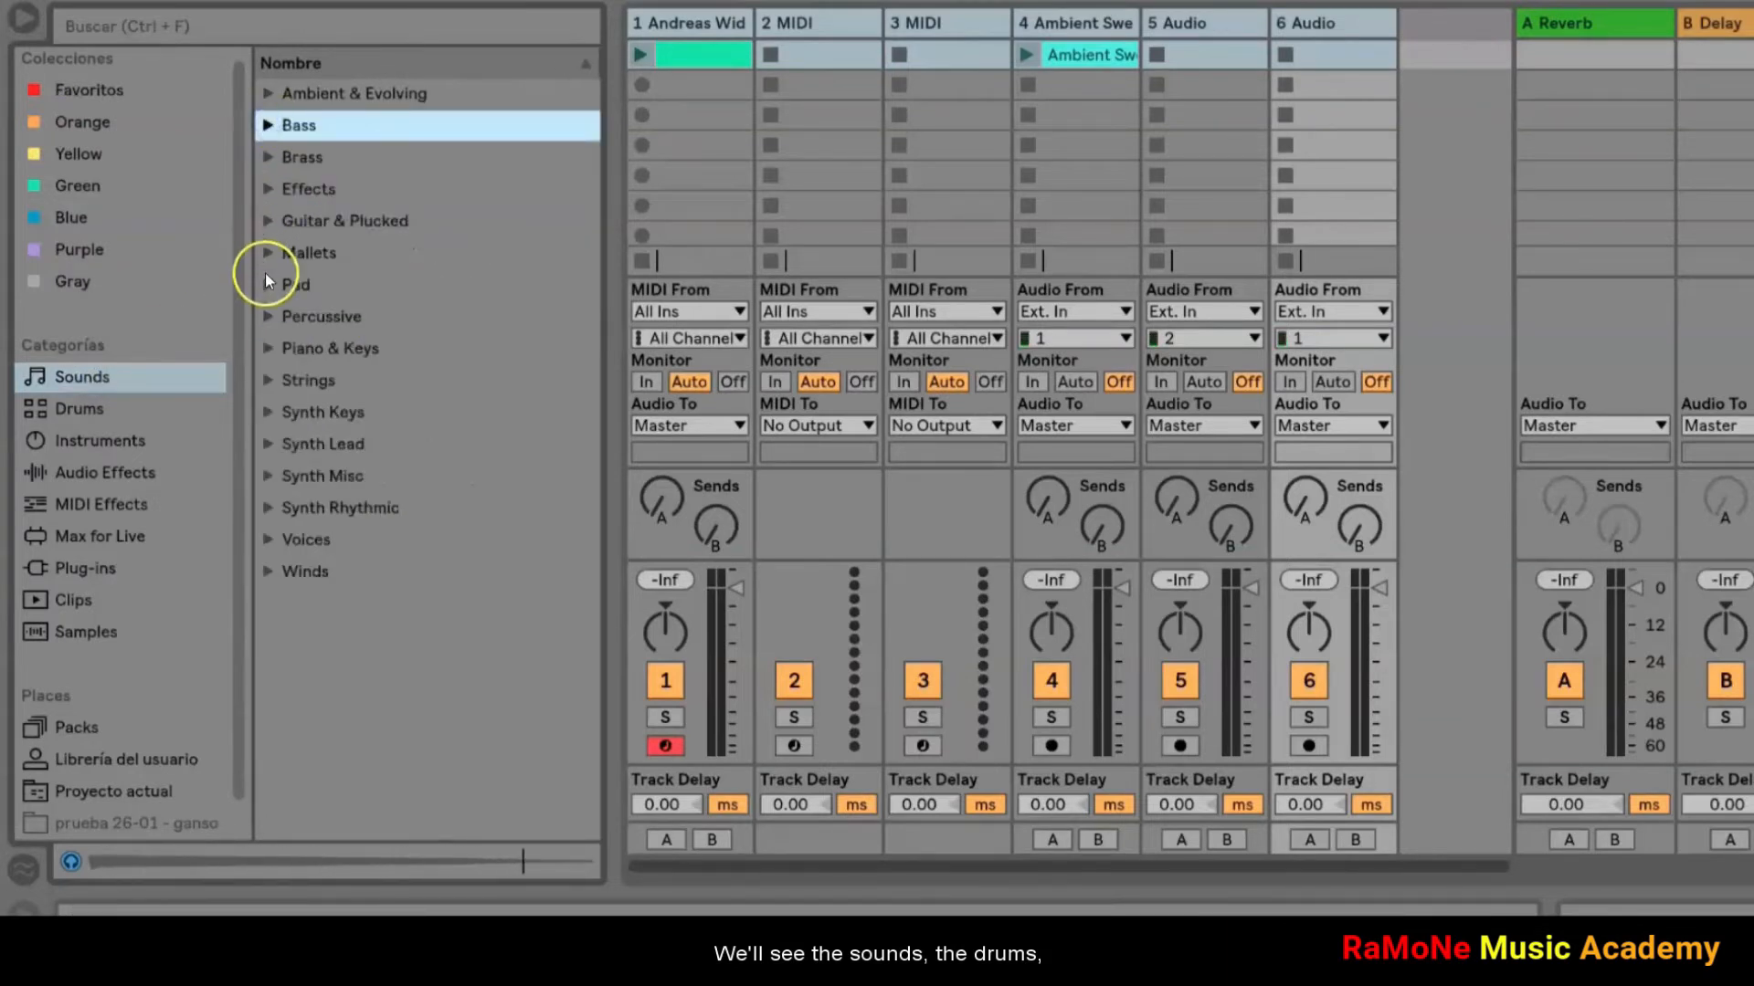
click(267, 281)
click(375, 353)
click(369, 476)
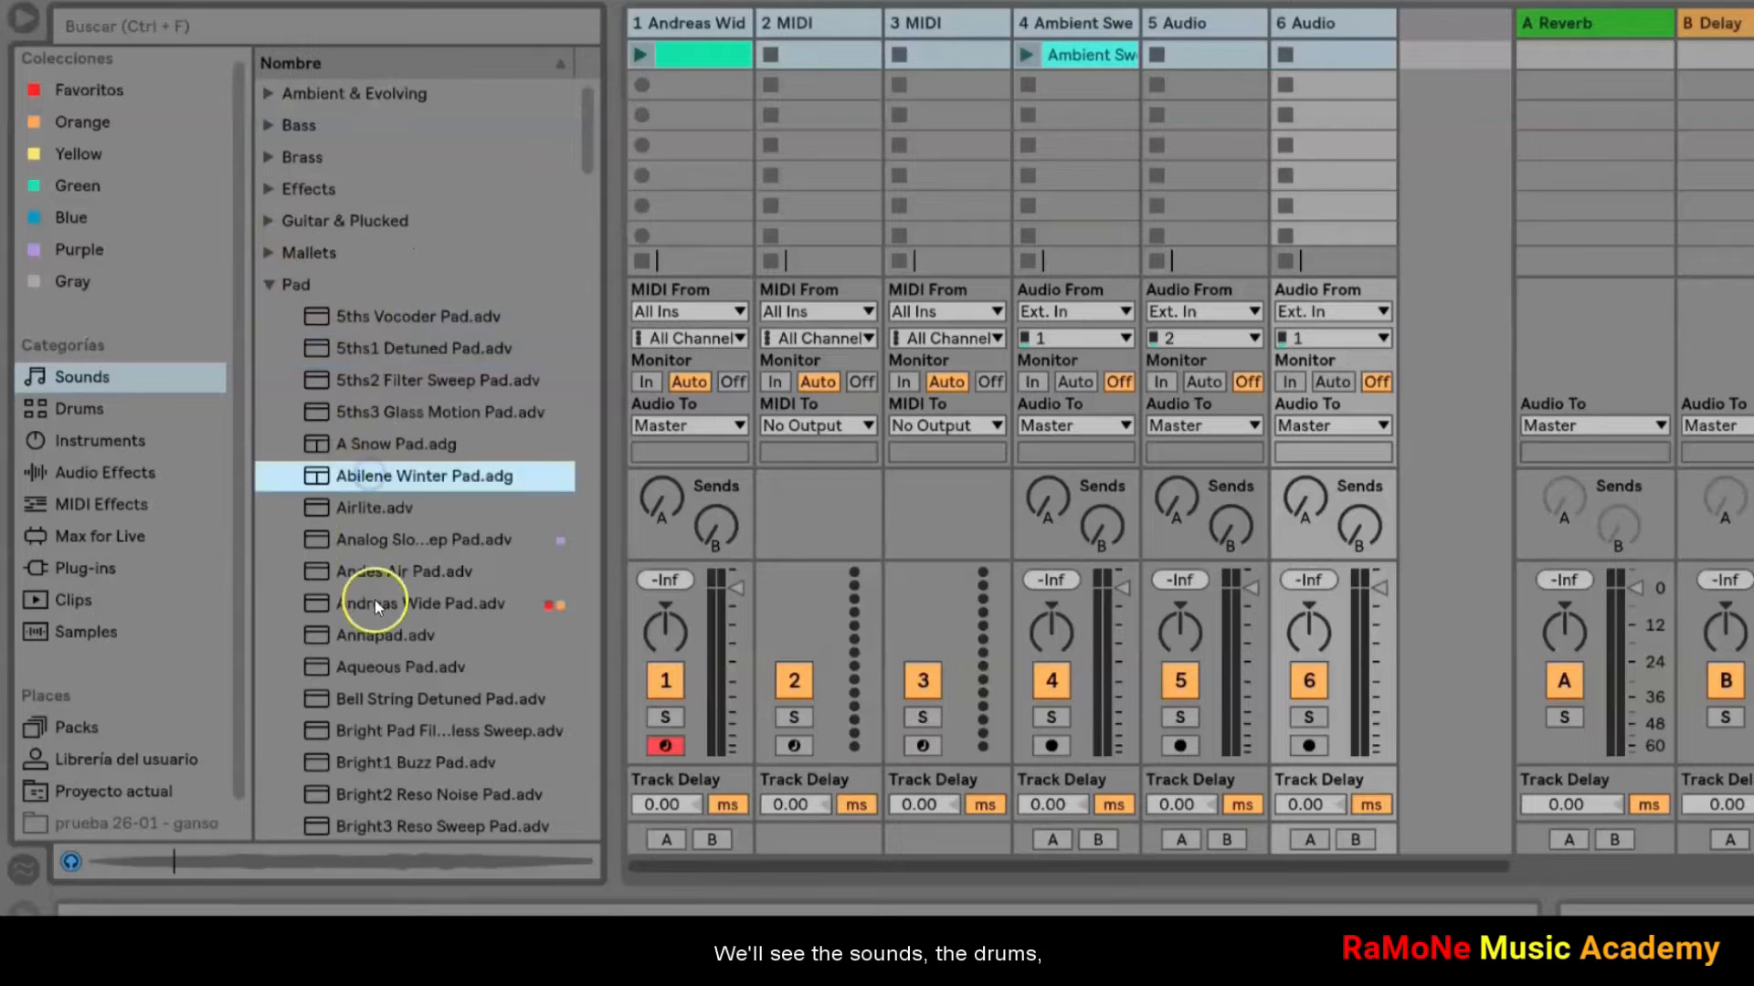
Step: Preview several kits in the Drums category, including C78 Core Kit, Cashon Kit and Clint West Kit
click(78, 410)
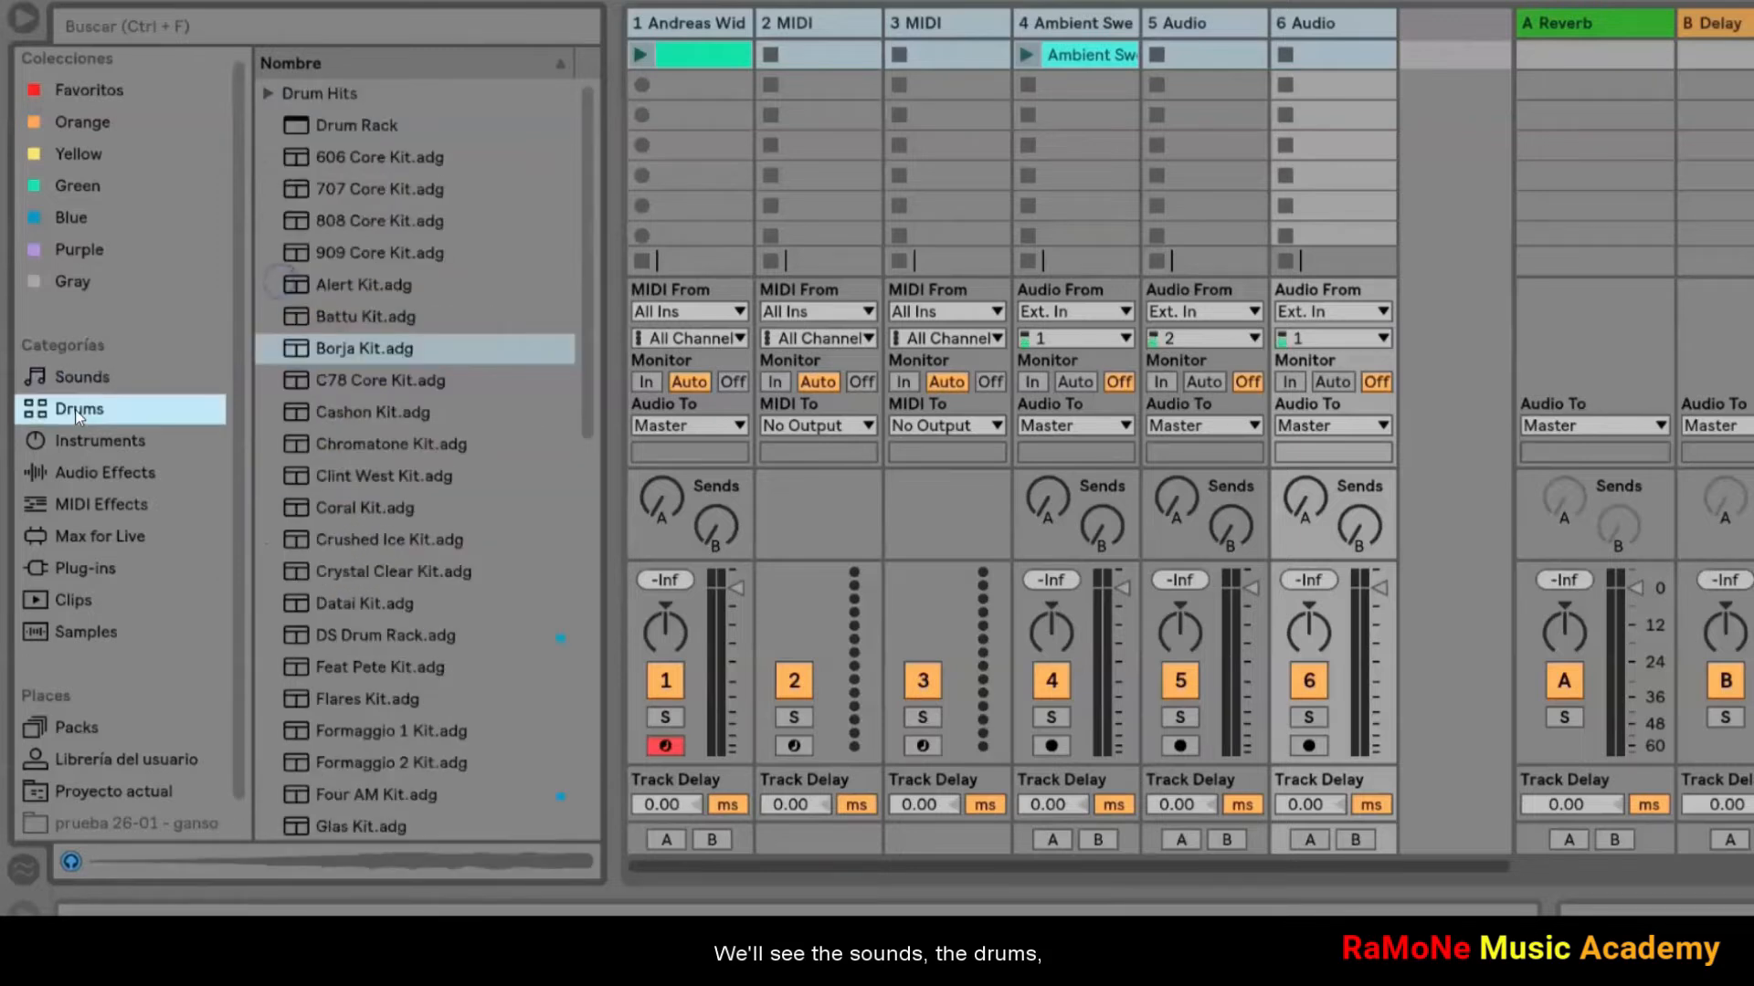
click(300, 192)
click(337, 380)
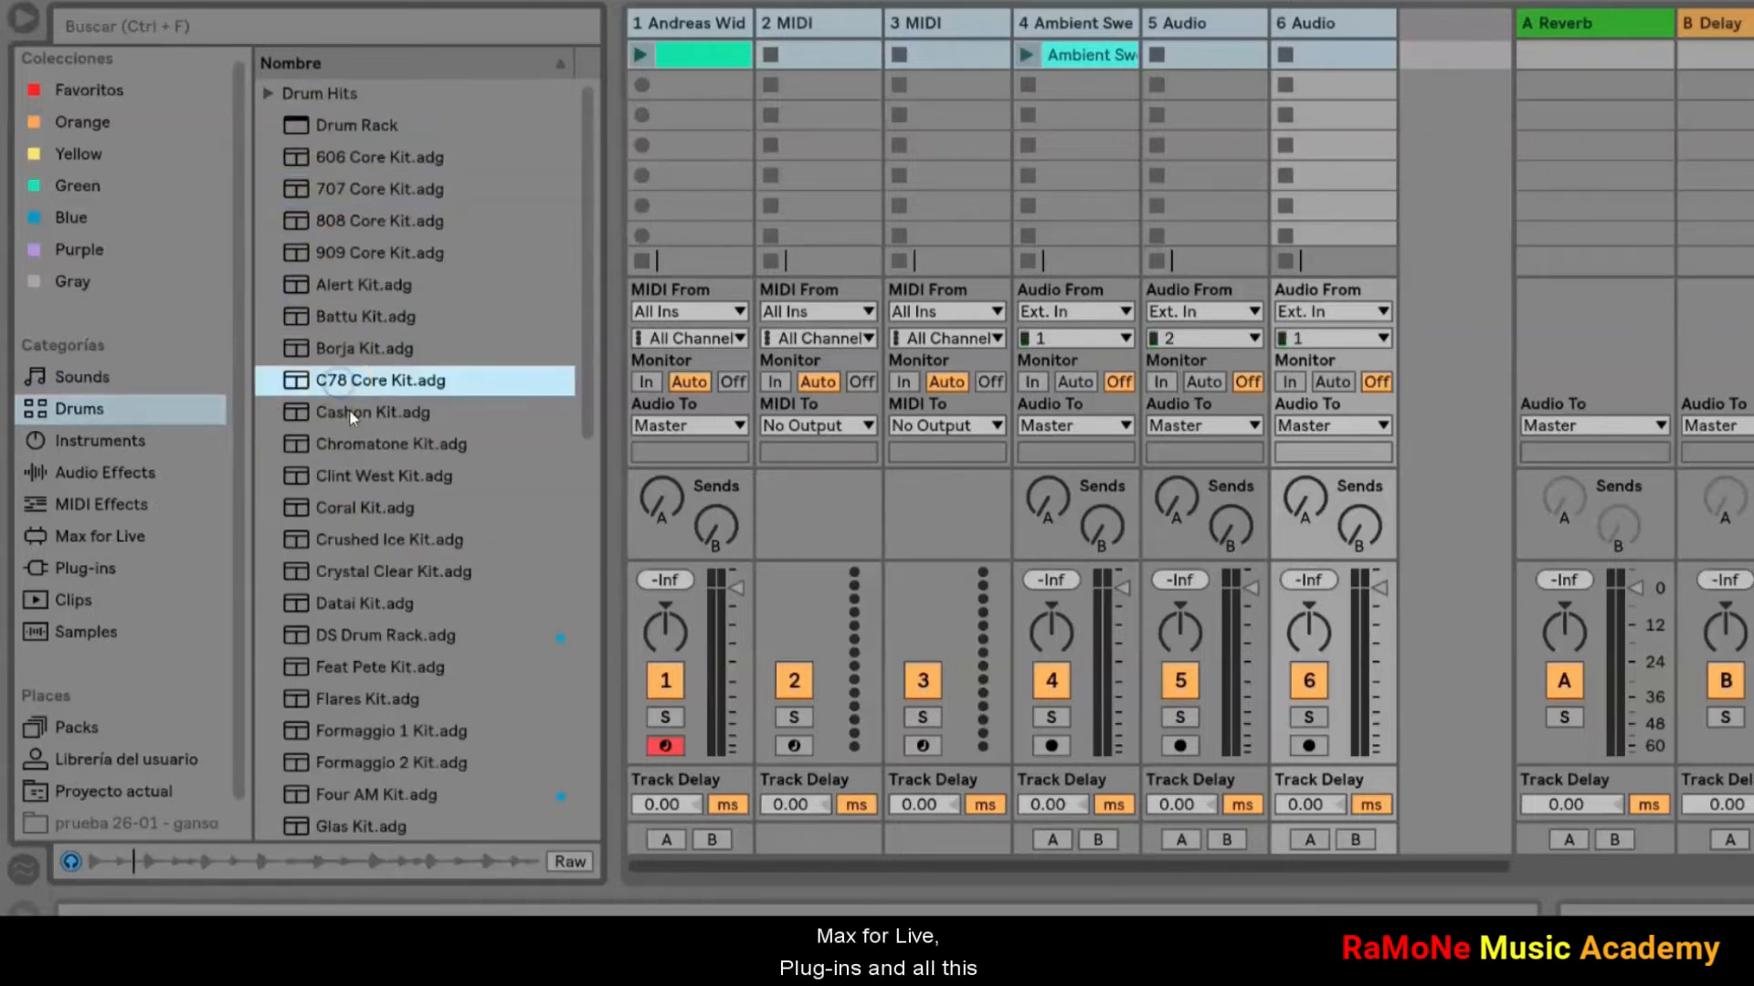
click(357, 423)
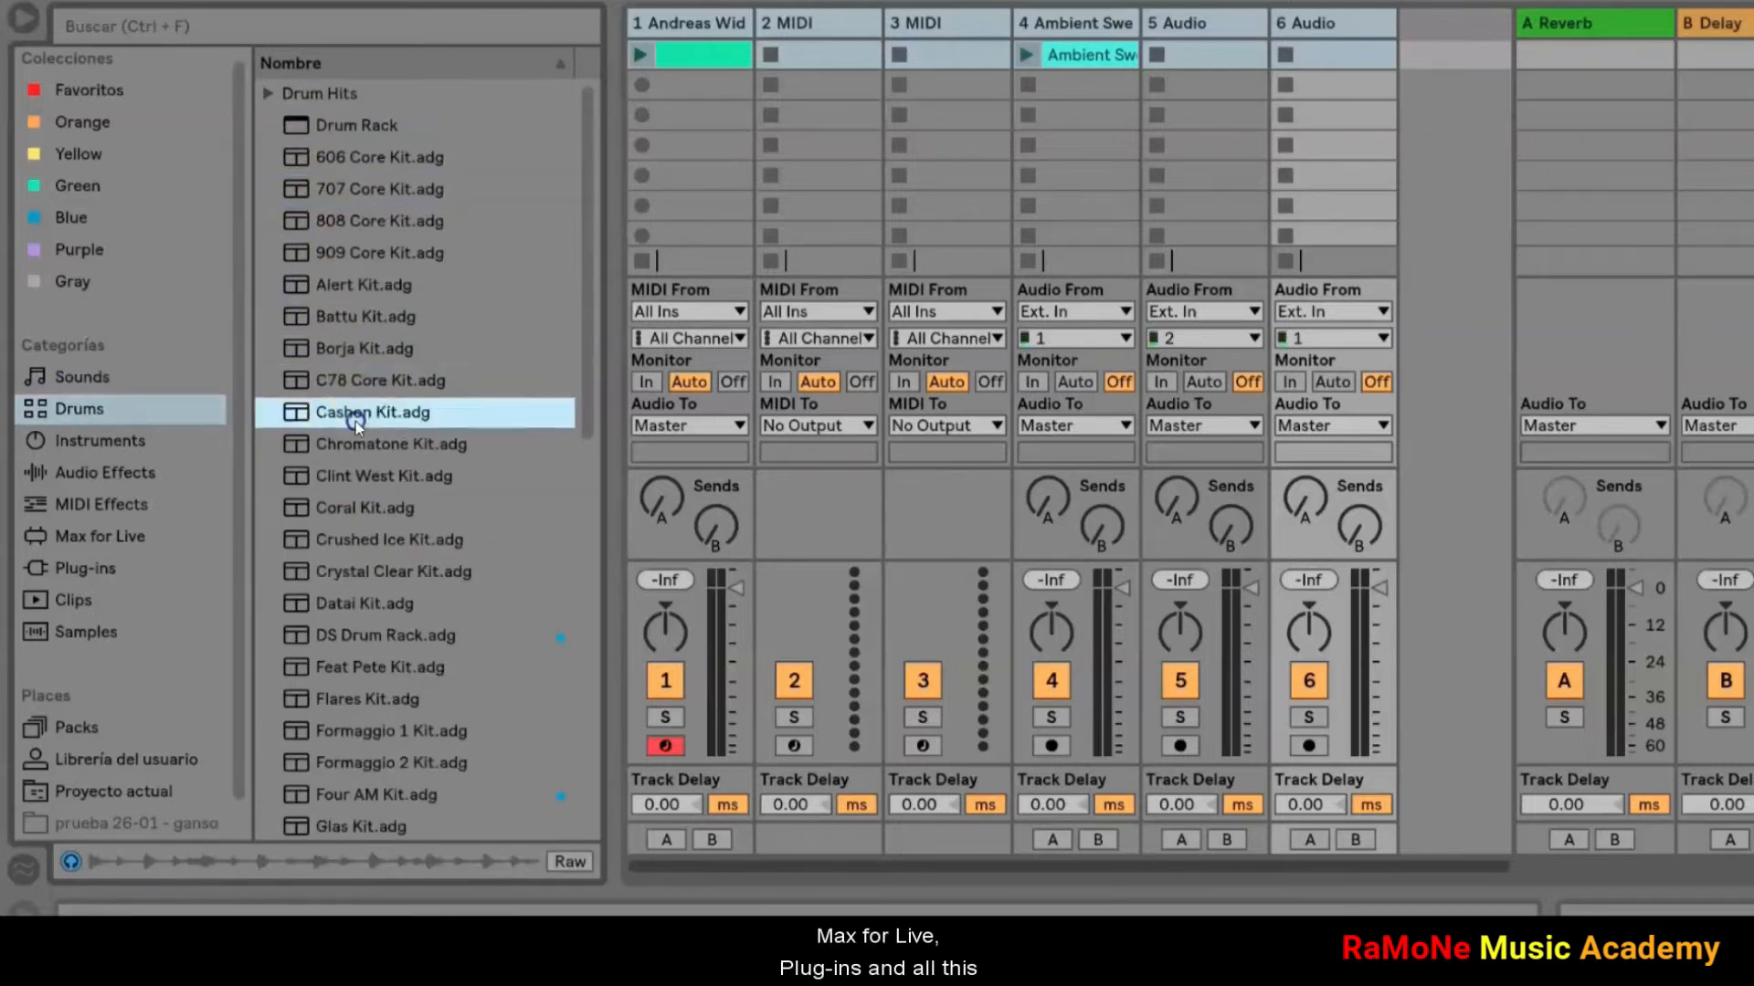
click(355, 471)
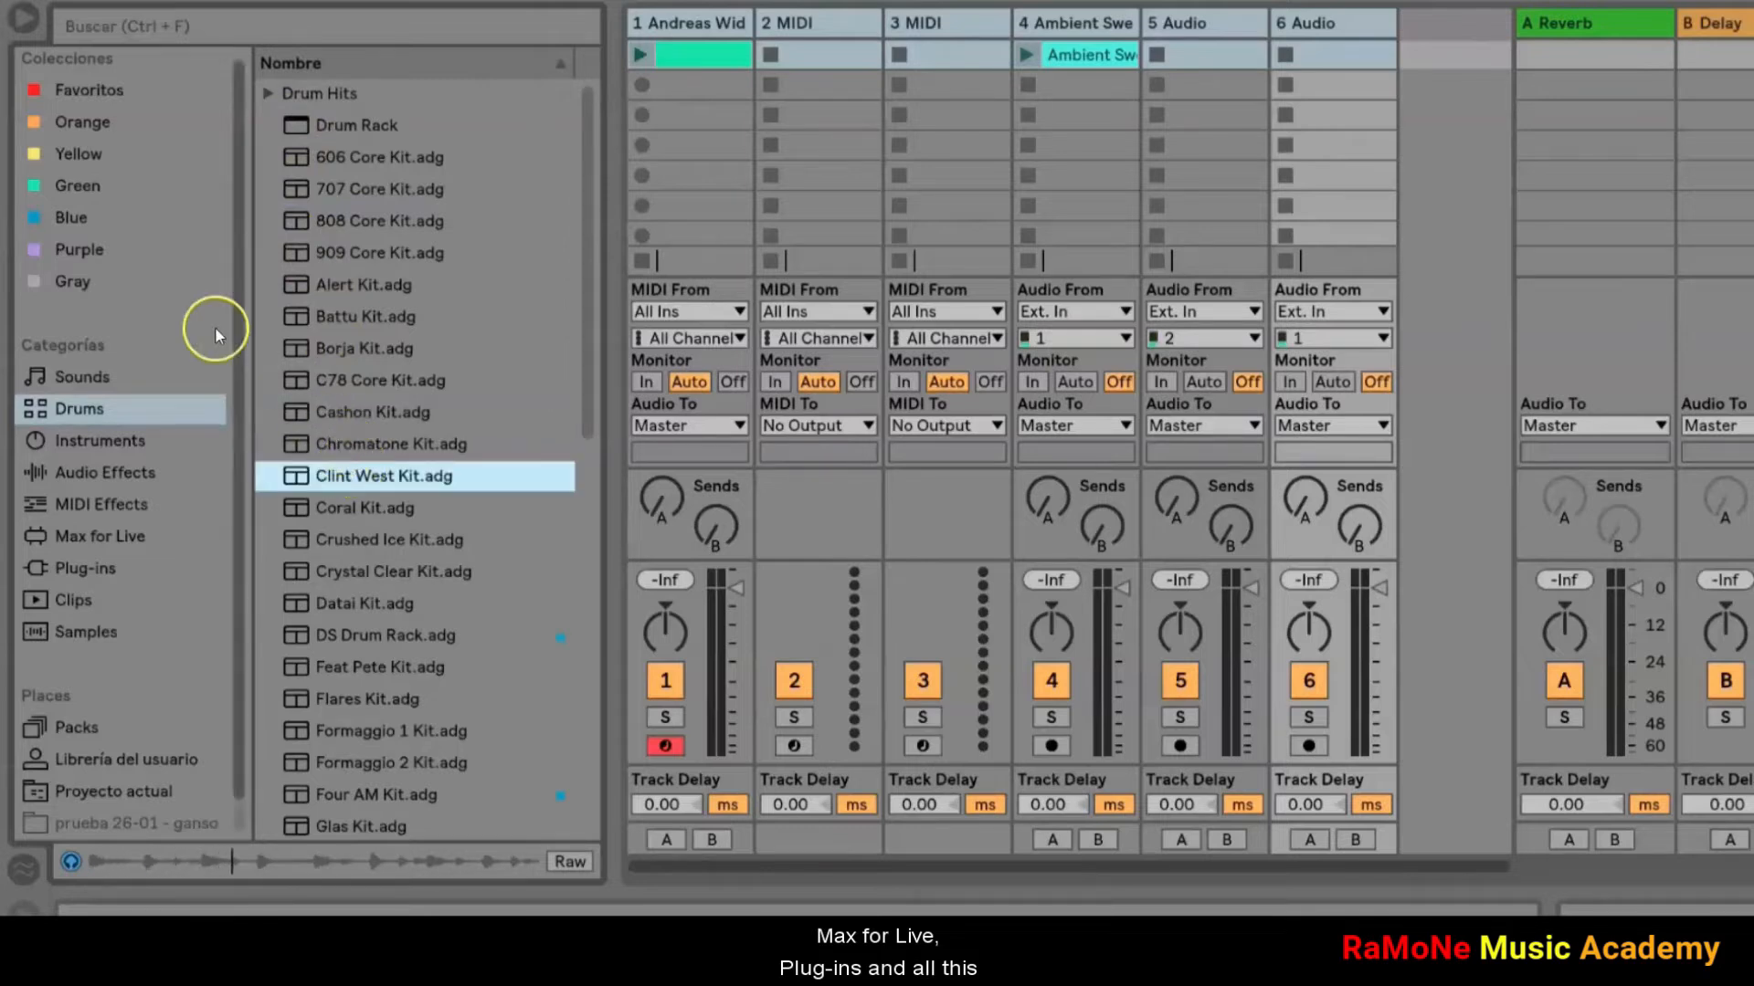
Step: Browse the Sounds, Max for Live, Plug-ins and MIDI Effects categories
click(91, 370)
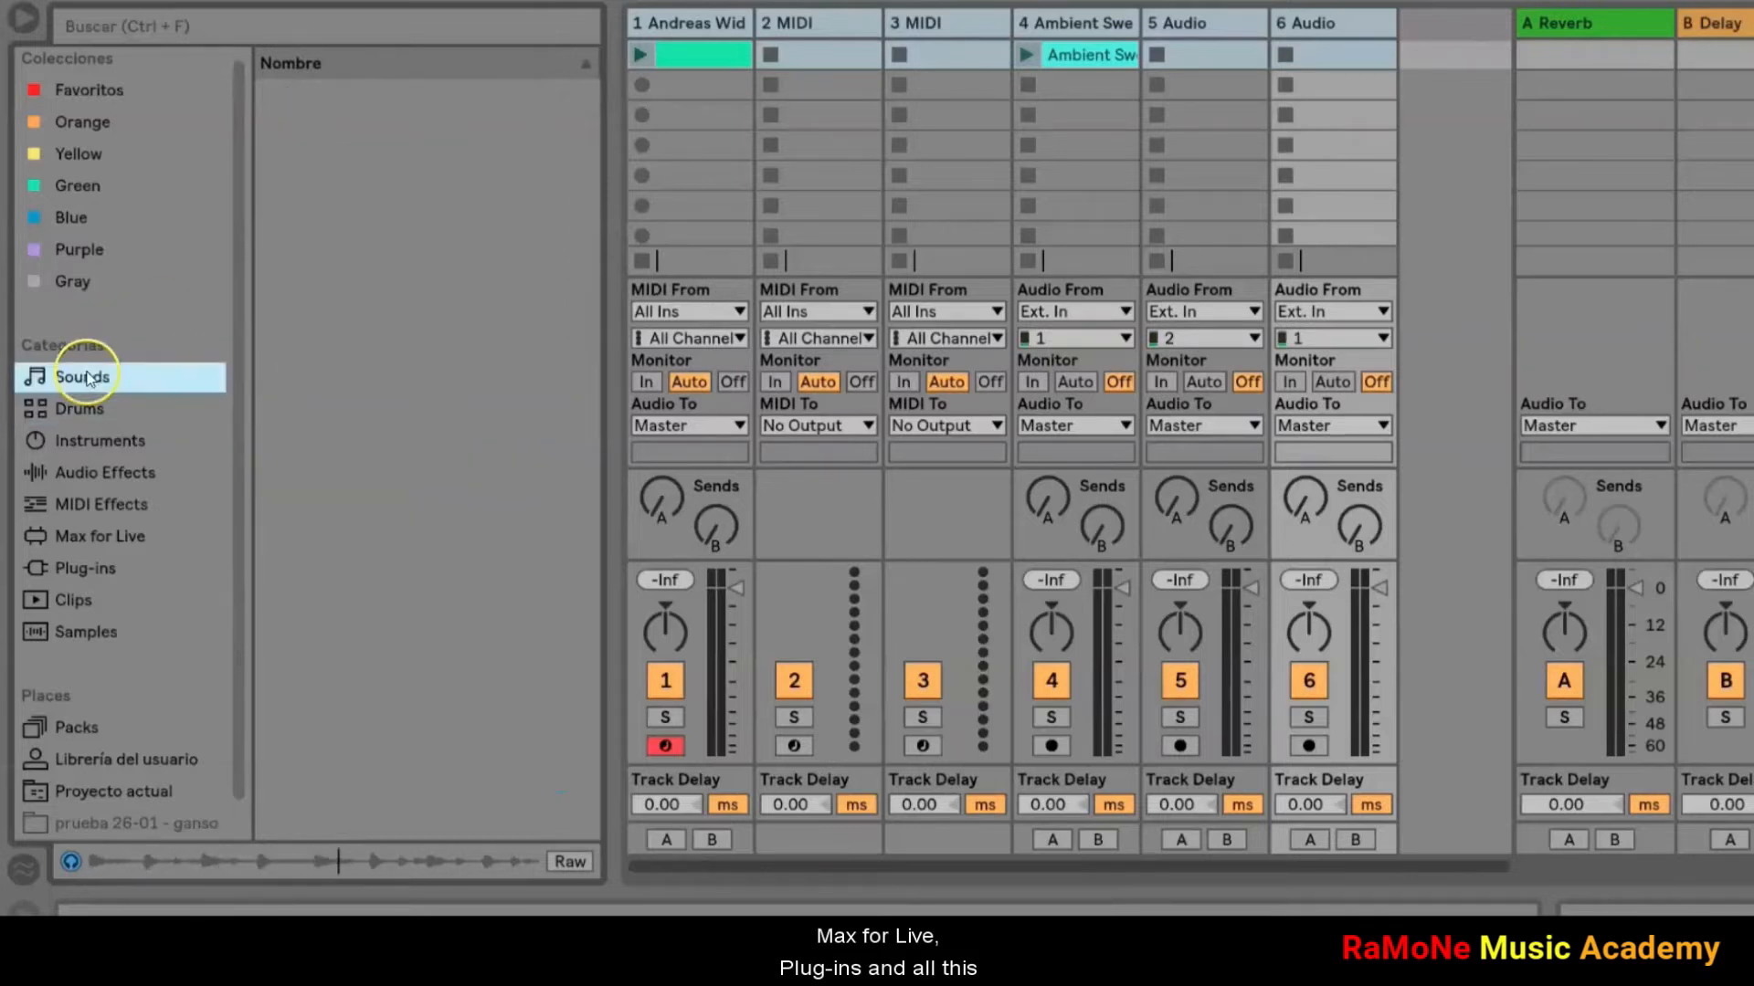
click(100, 537)
key(Down)
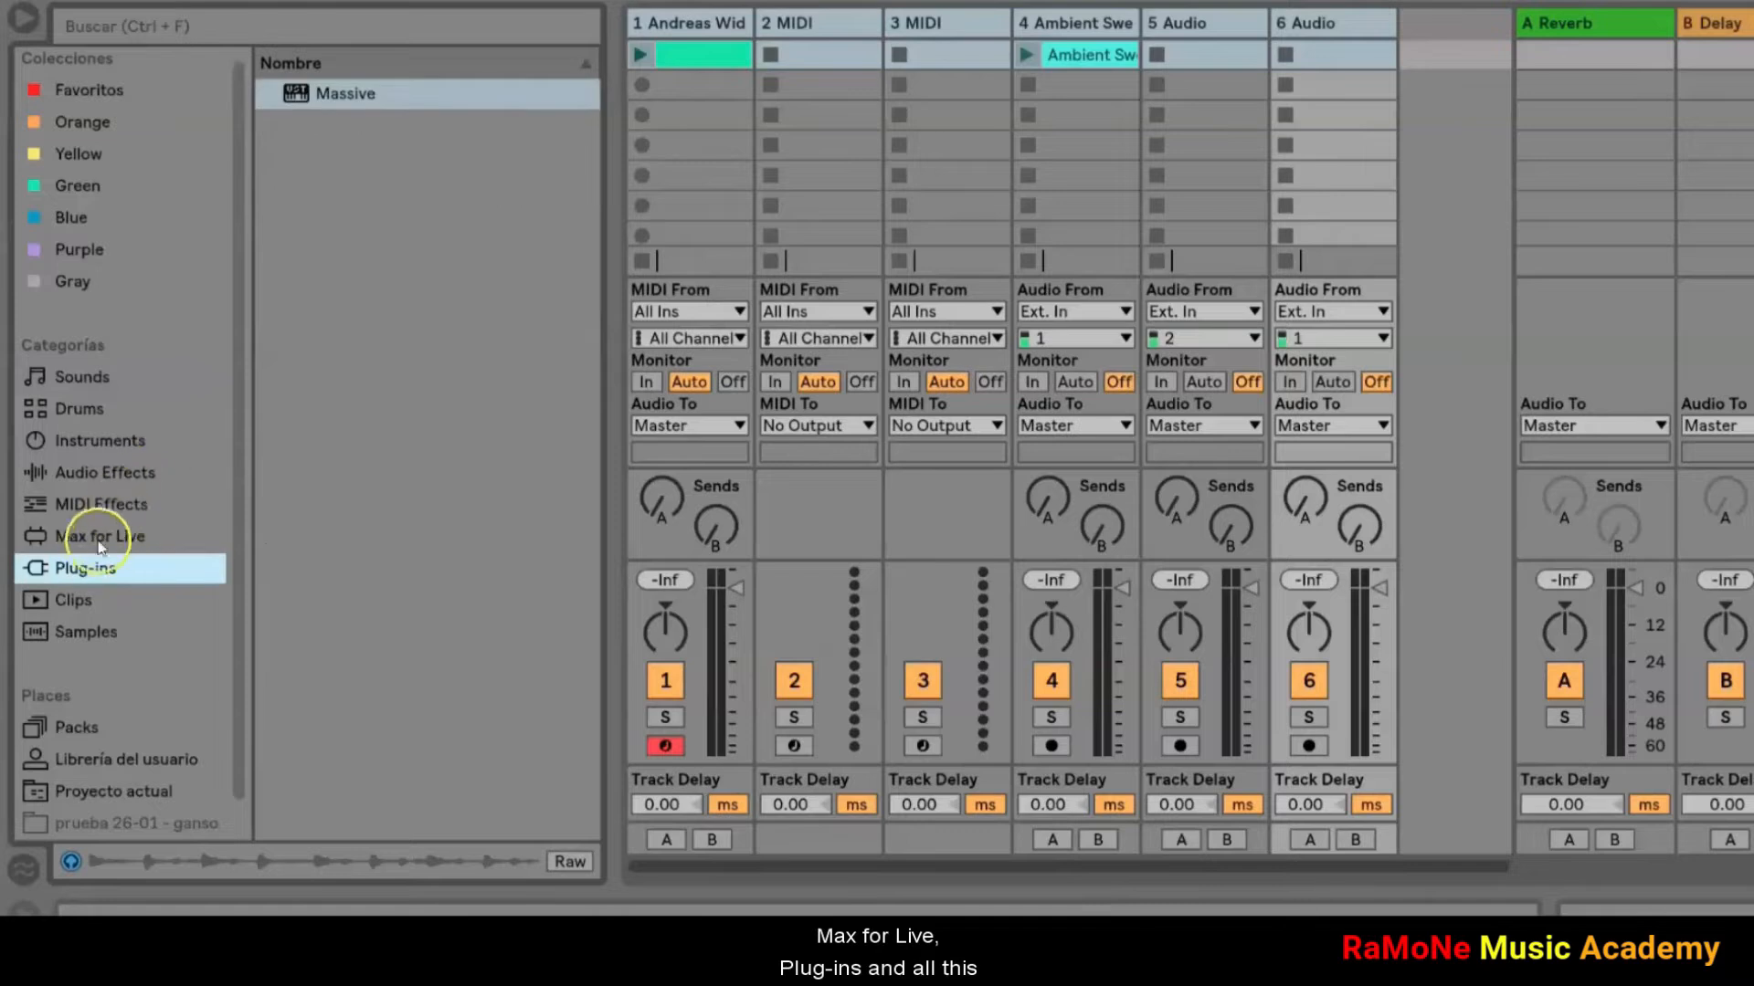
scroll(82, 561, down, 1)
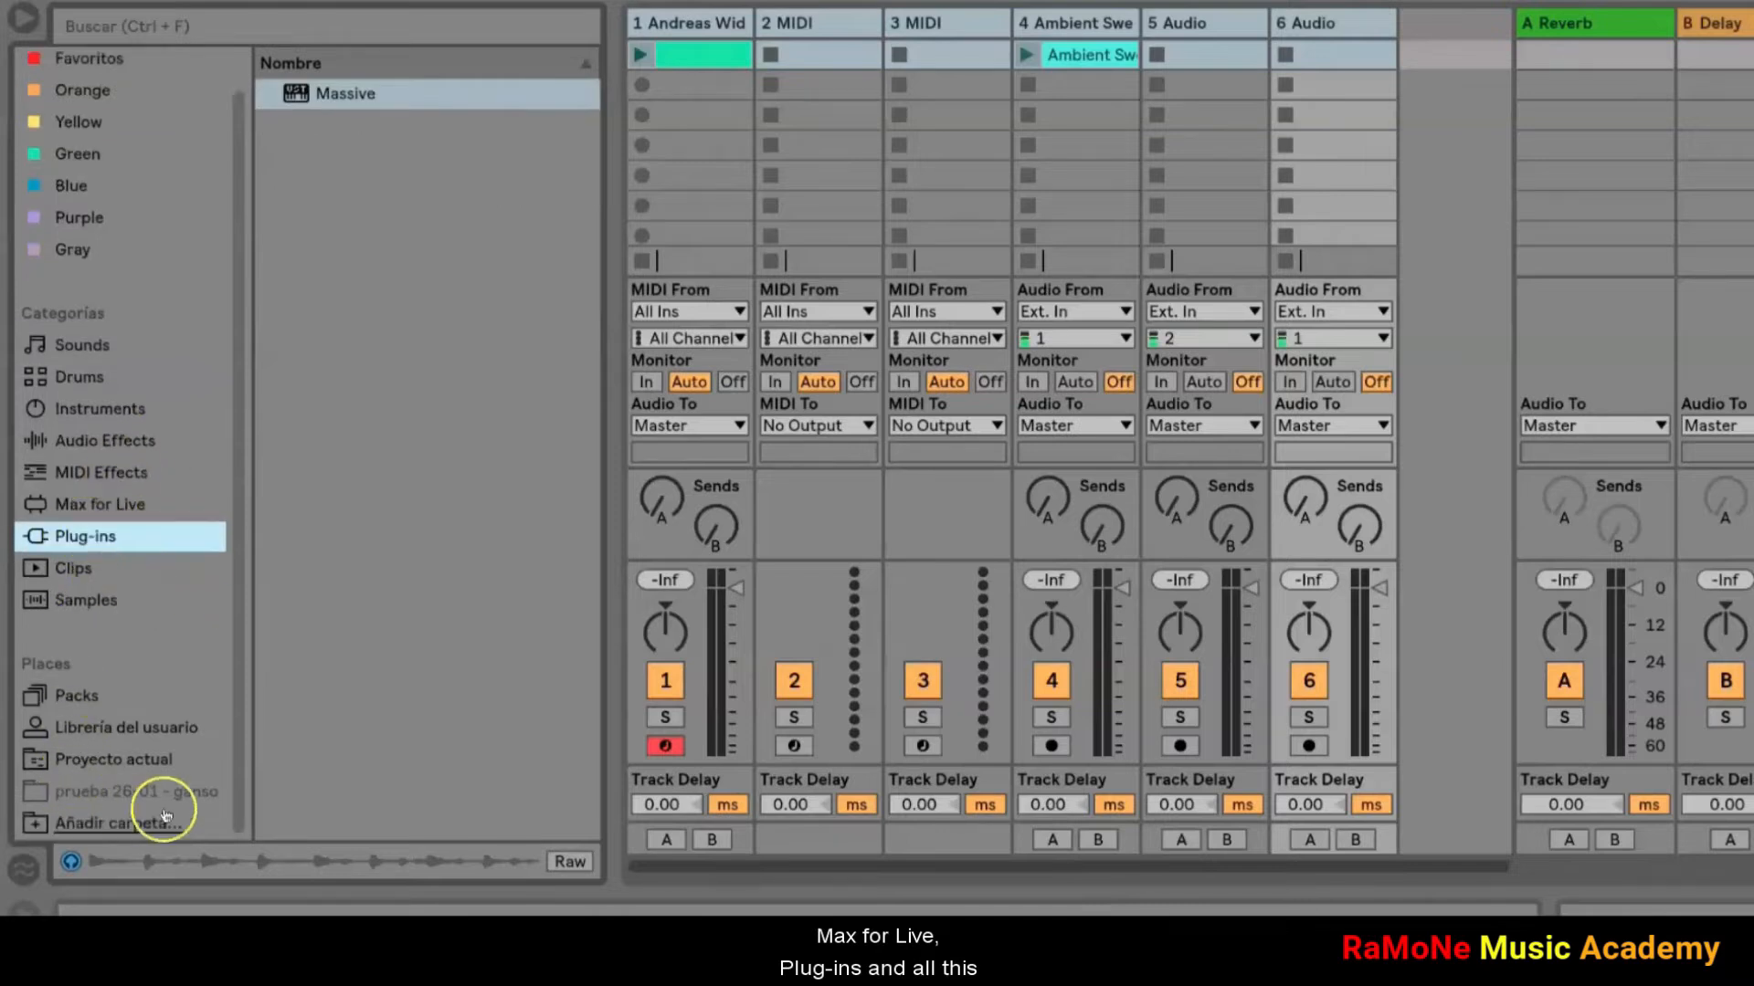
click(209, 472)
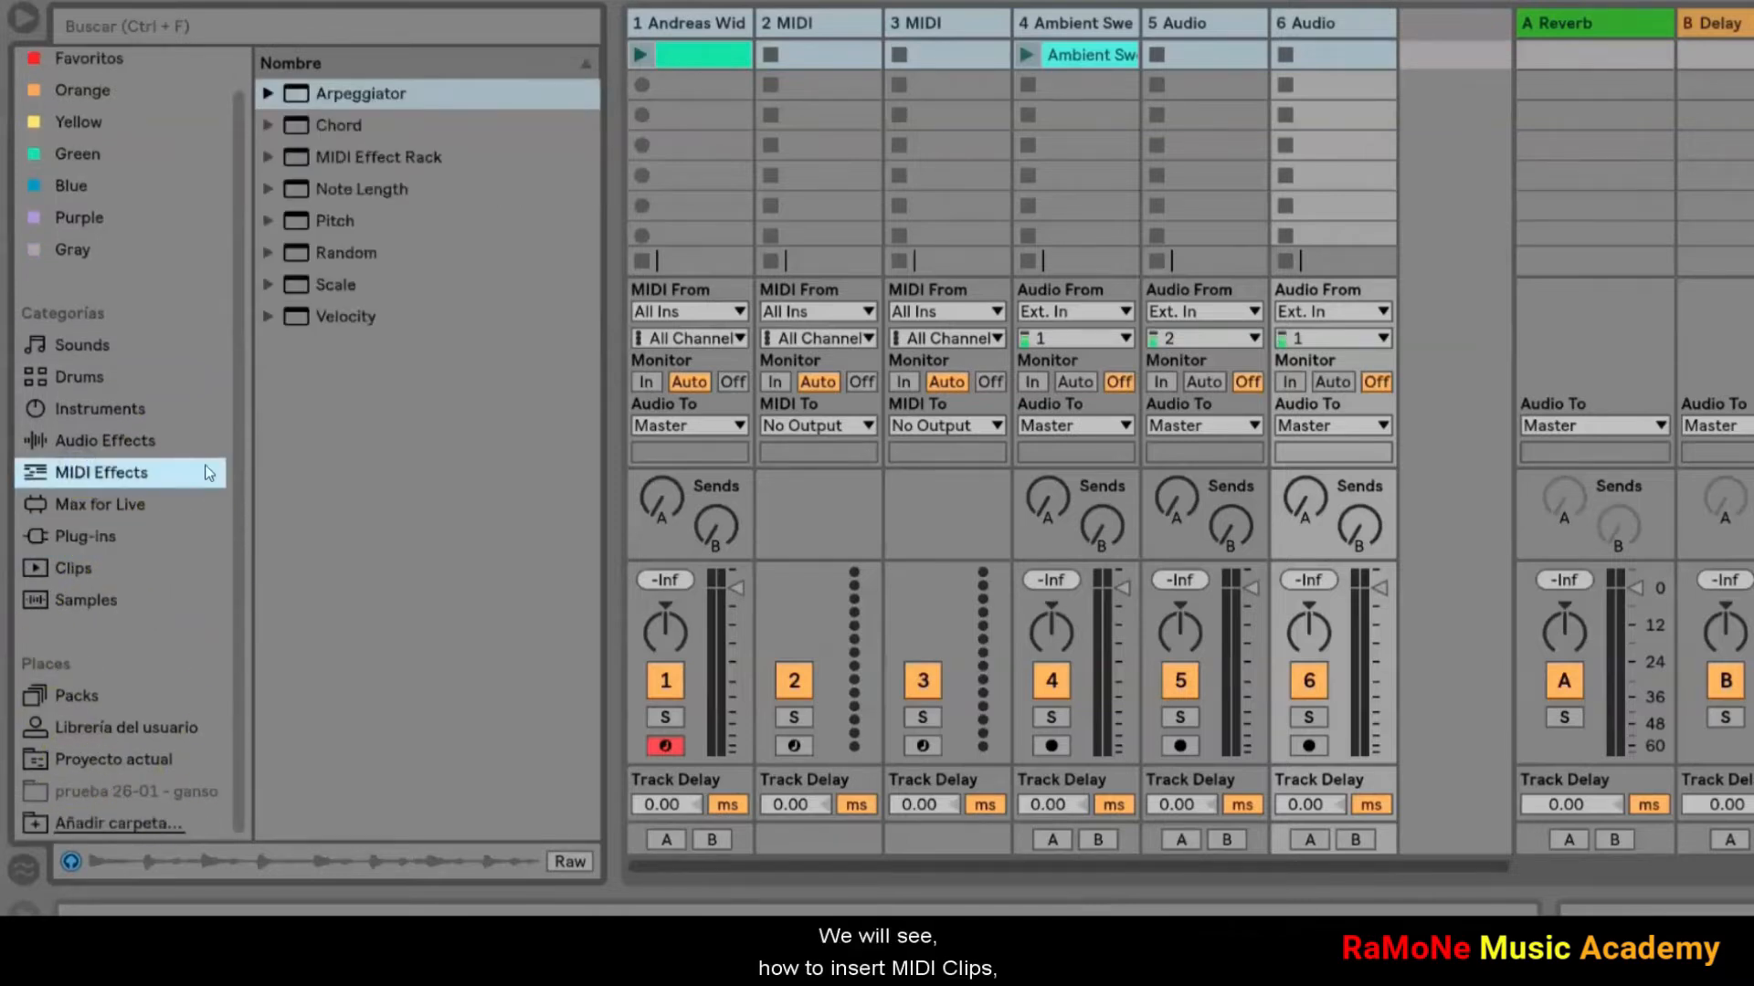
Step: Load the Palumeu Flyover preset from the Favoritos collection onto a new track and onto the second MIDI track
click(91, 71)
click(373, 220)
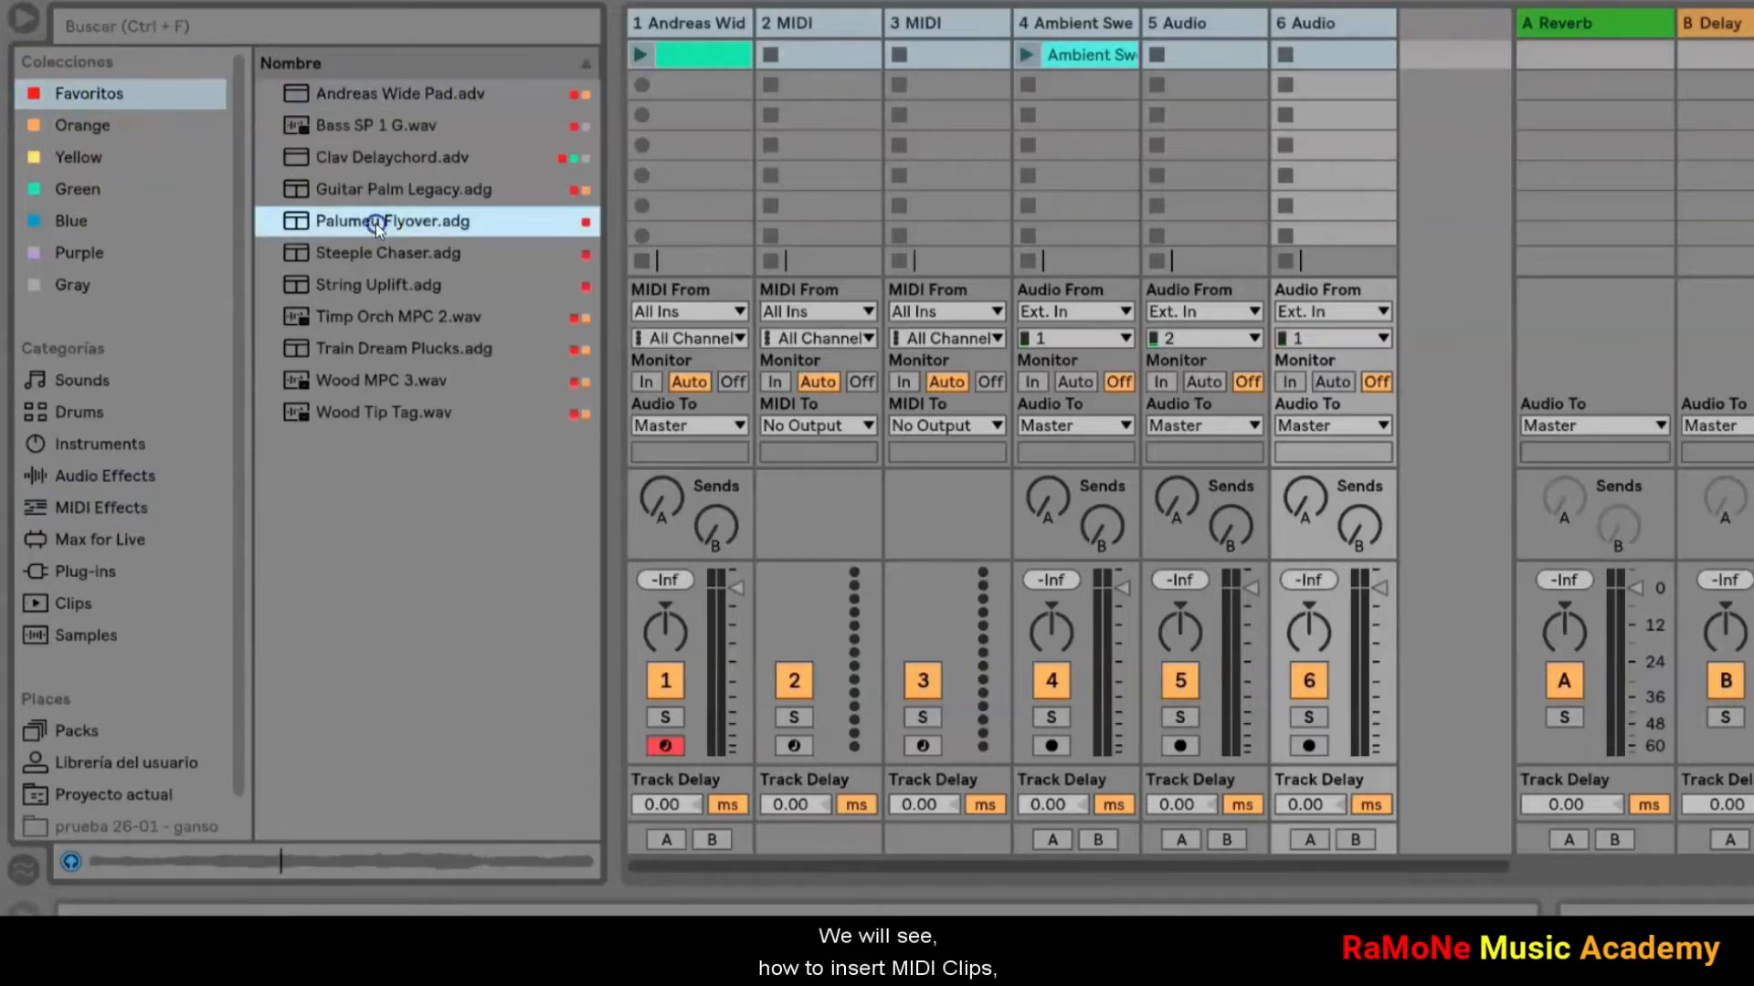
click(359, 255)
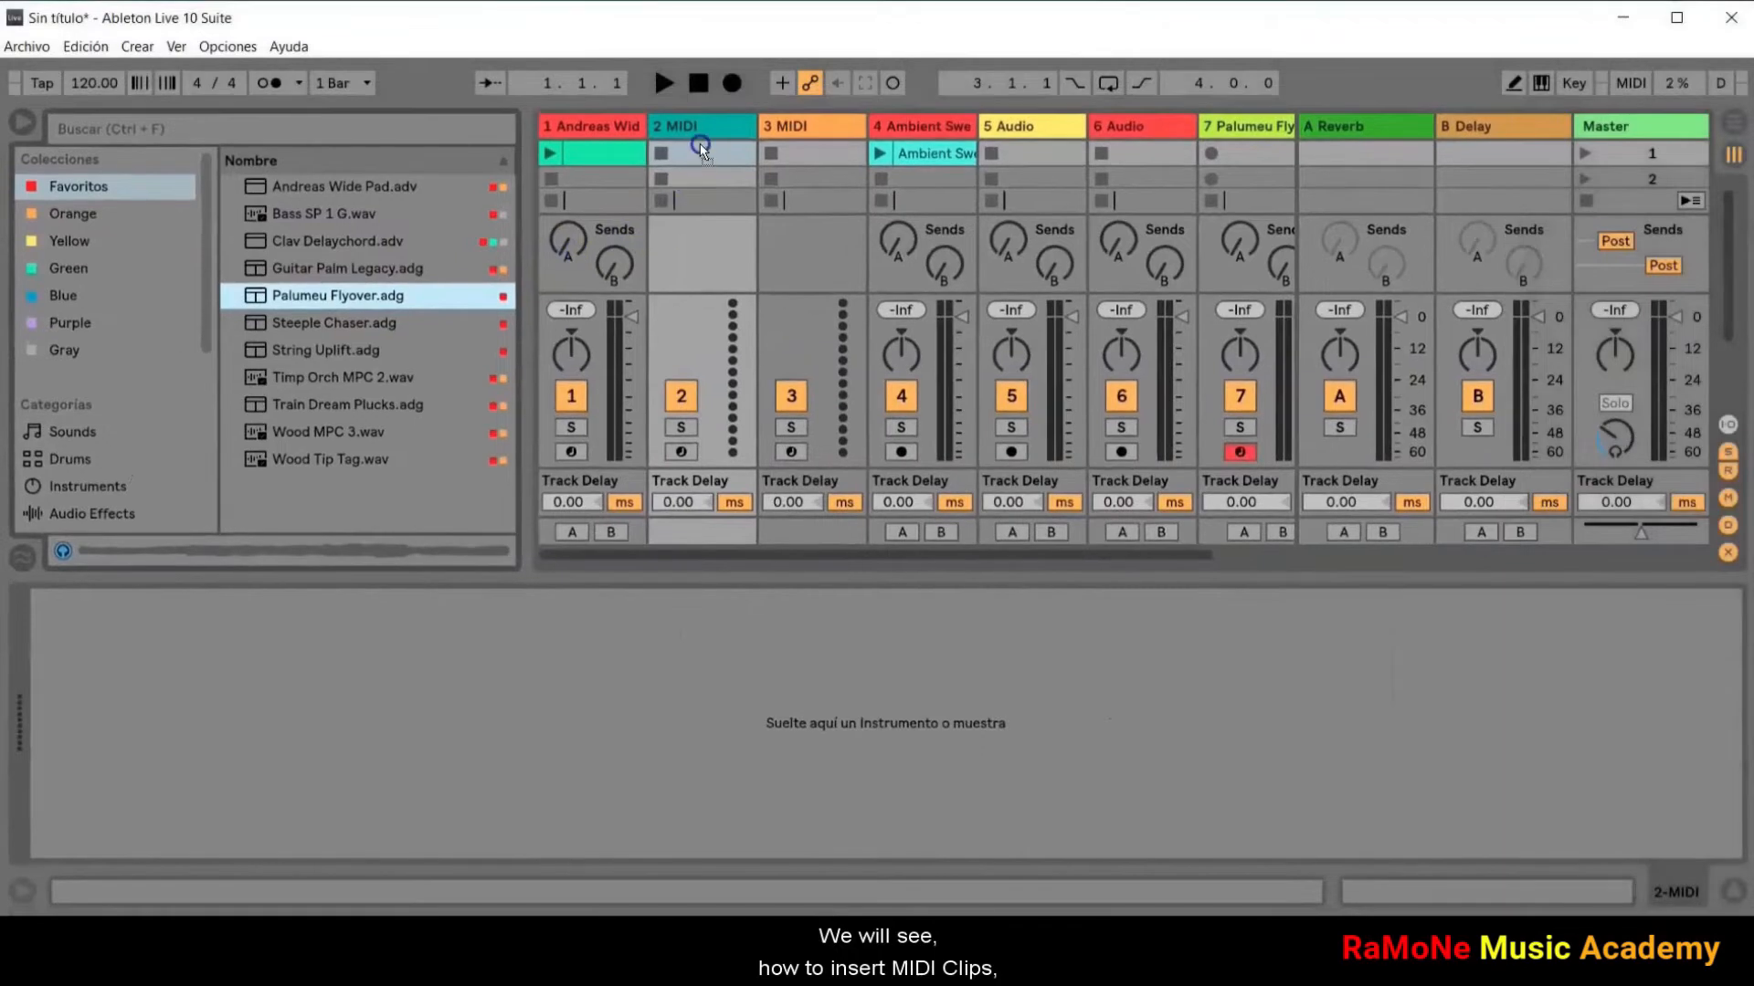
drag(699, 144, 700, 146)
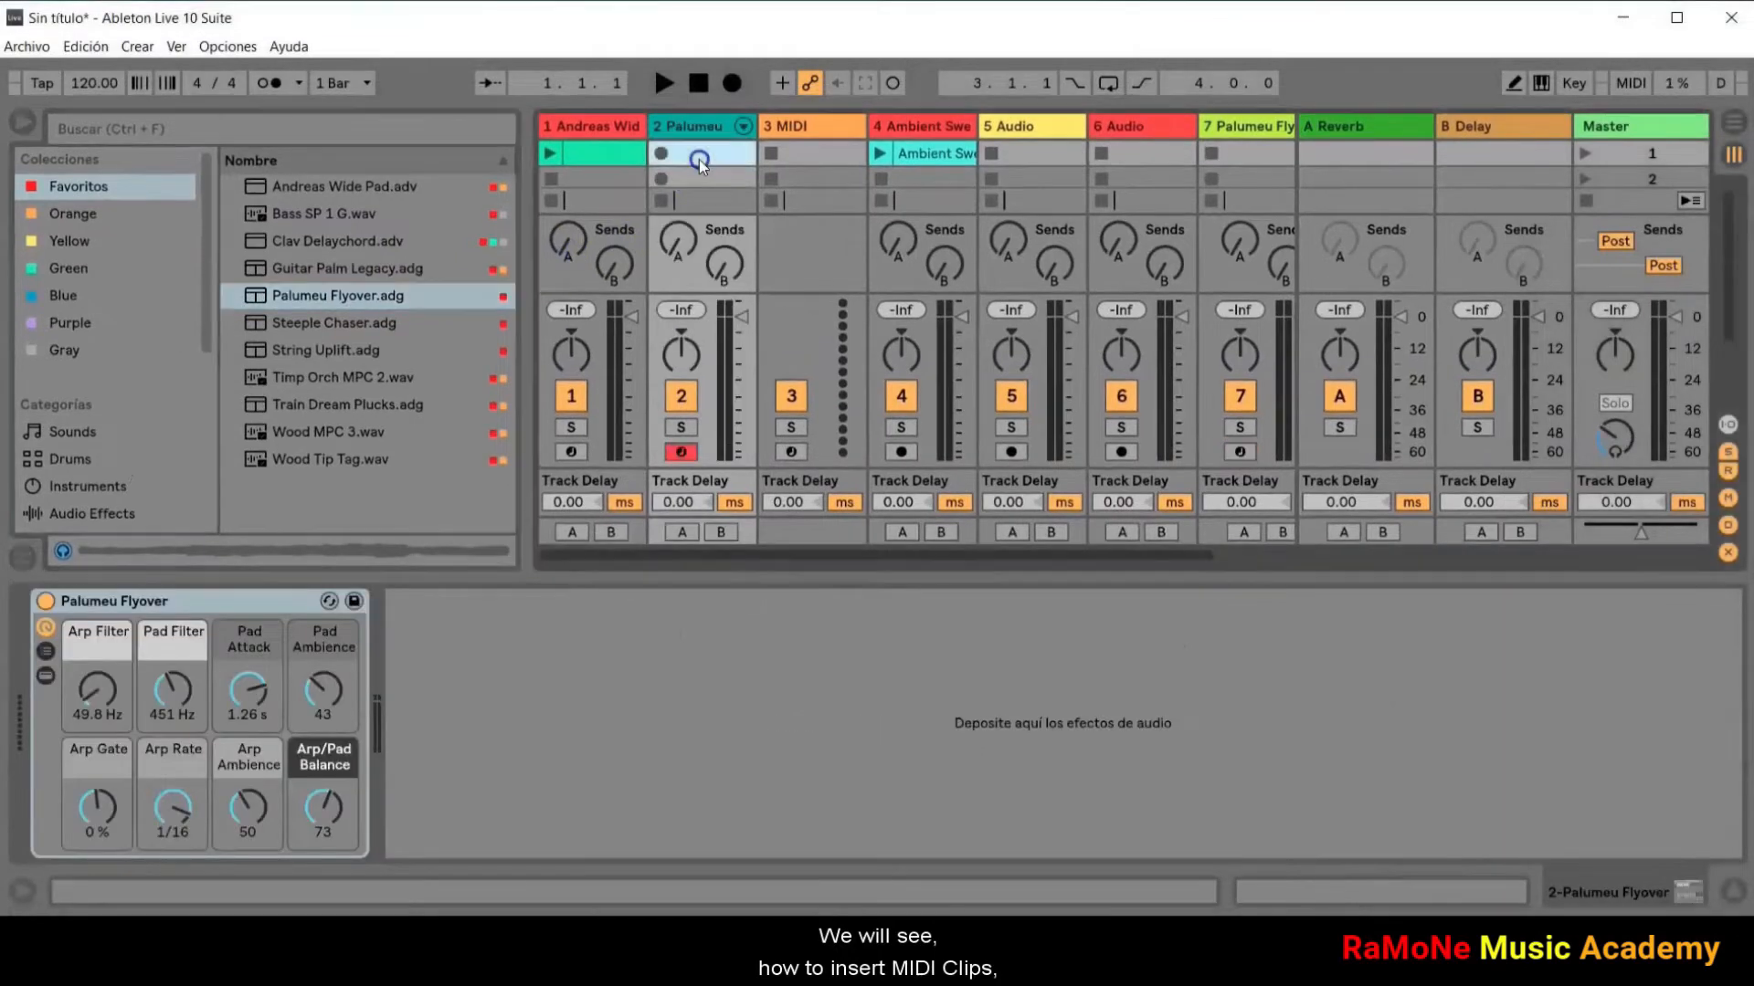
Step: Insert an empty MIDI clip in the second track's first slot and enlarge its note editor
double_click(699, 159)
drag(836, 483, 836, 387)
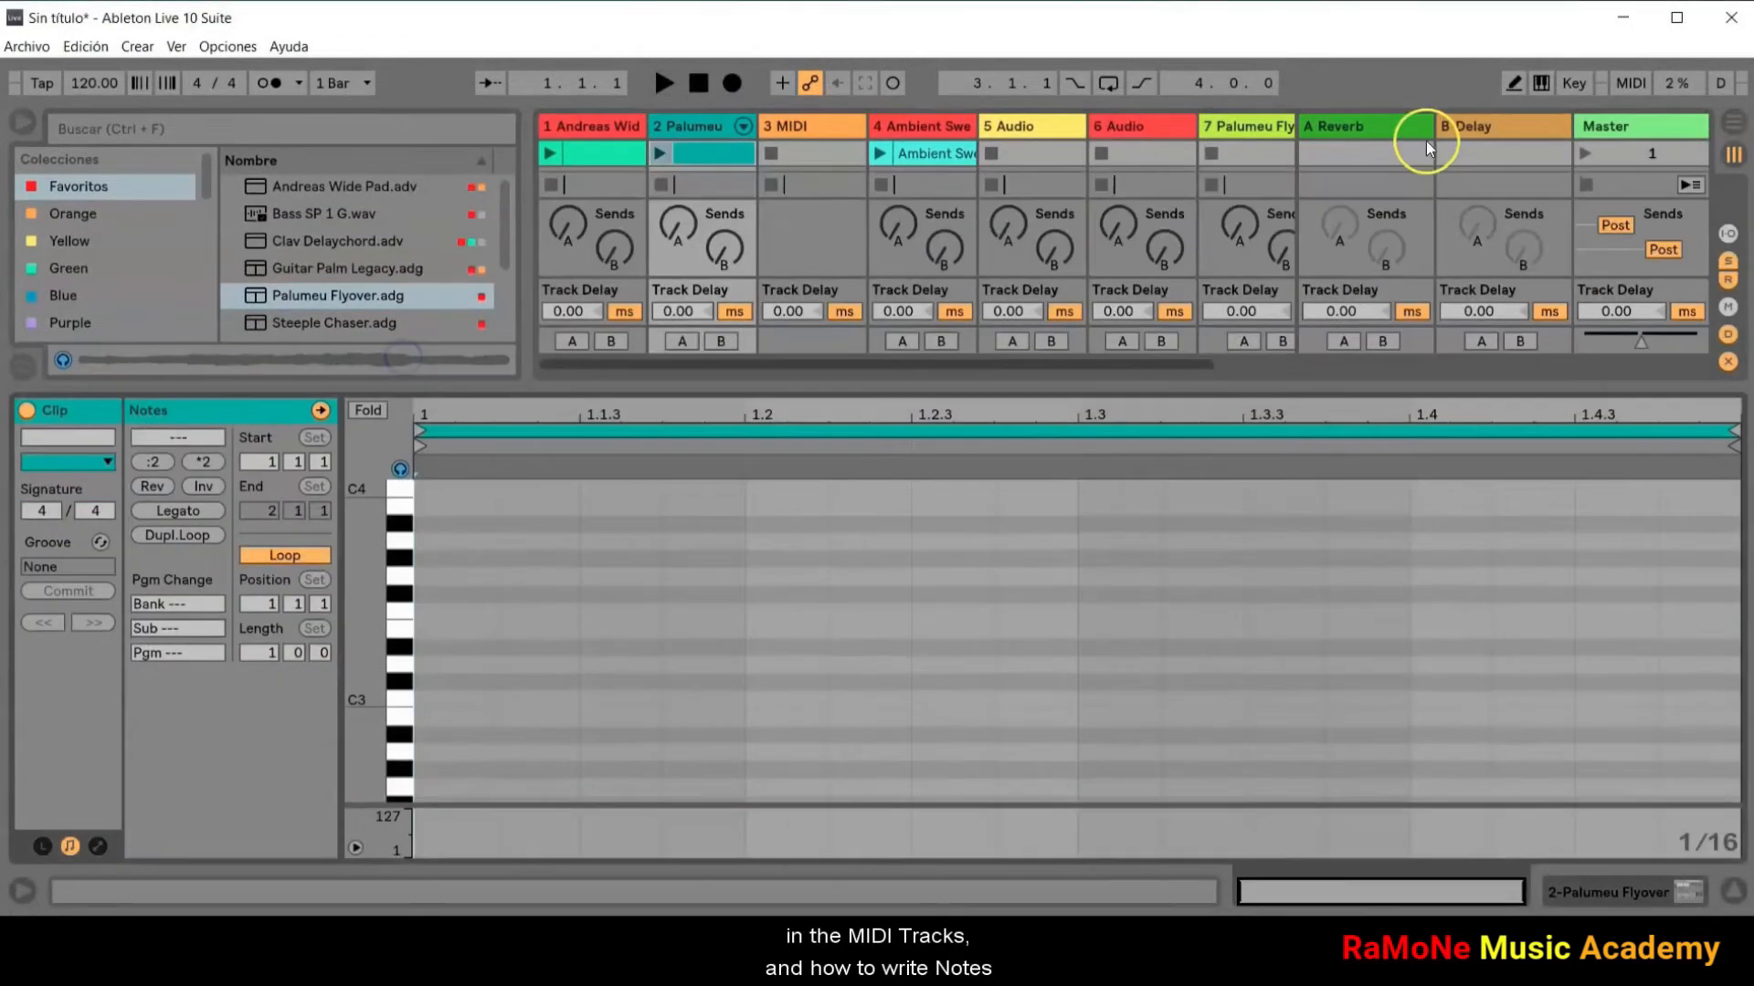
Step: Turn on Draw Mode and draw C2 notes at 1 and 1.3 and an F2 note at 1.4, starting playback along the way
click(1512, 85)
scroll(406, 694, down, 3)
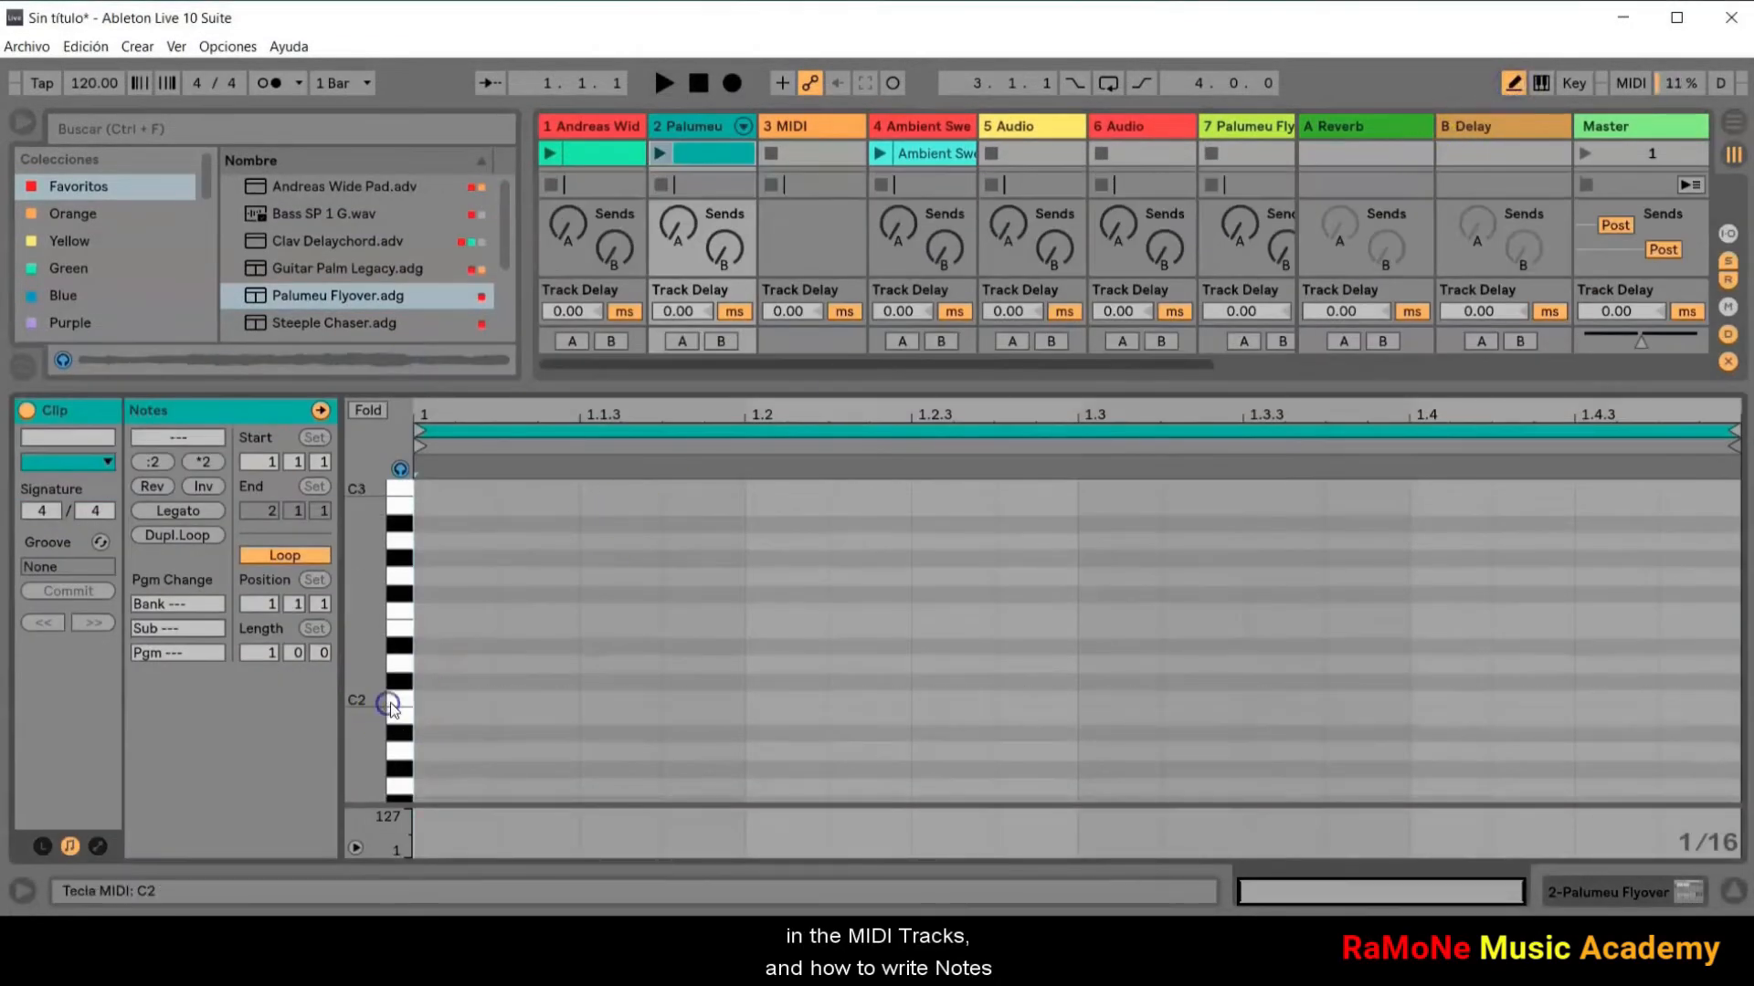
click(441, 699)
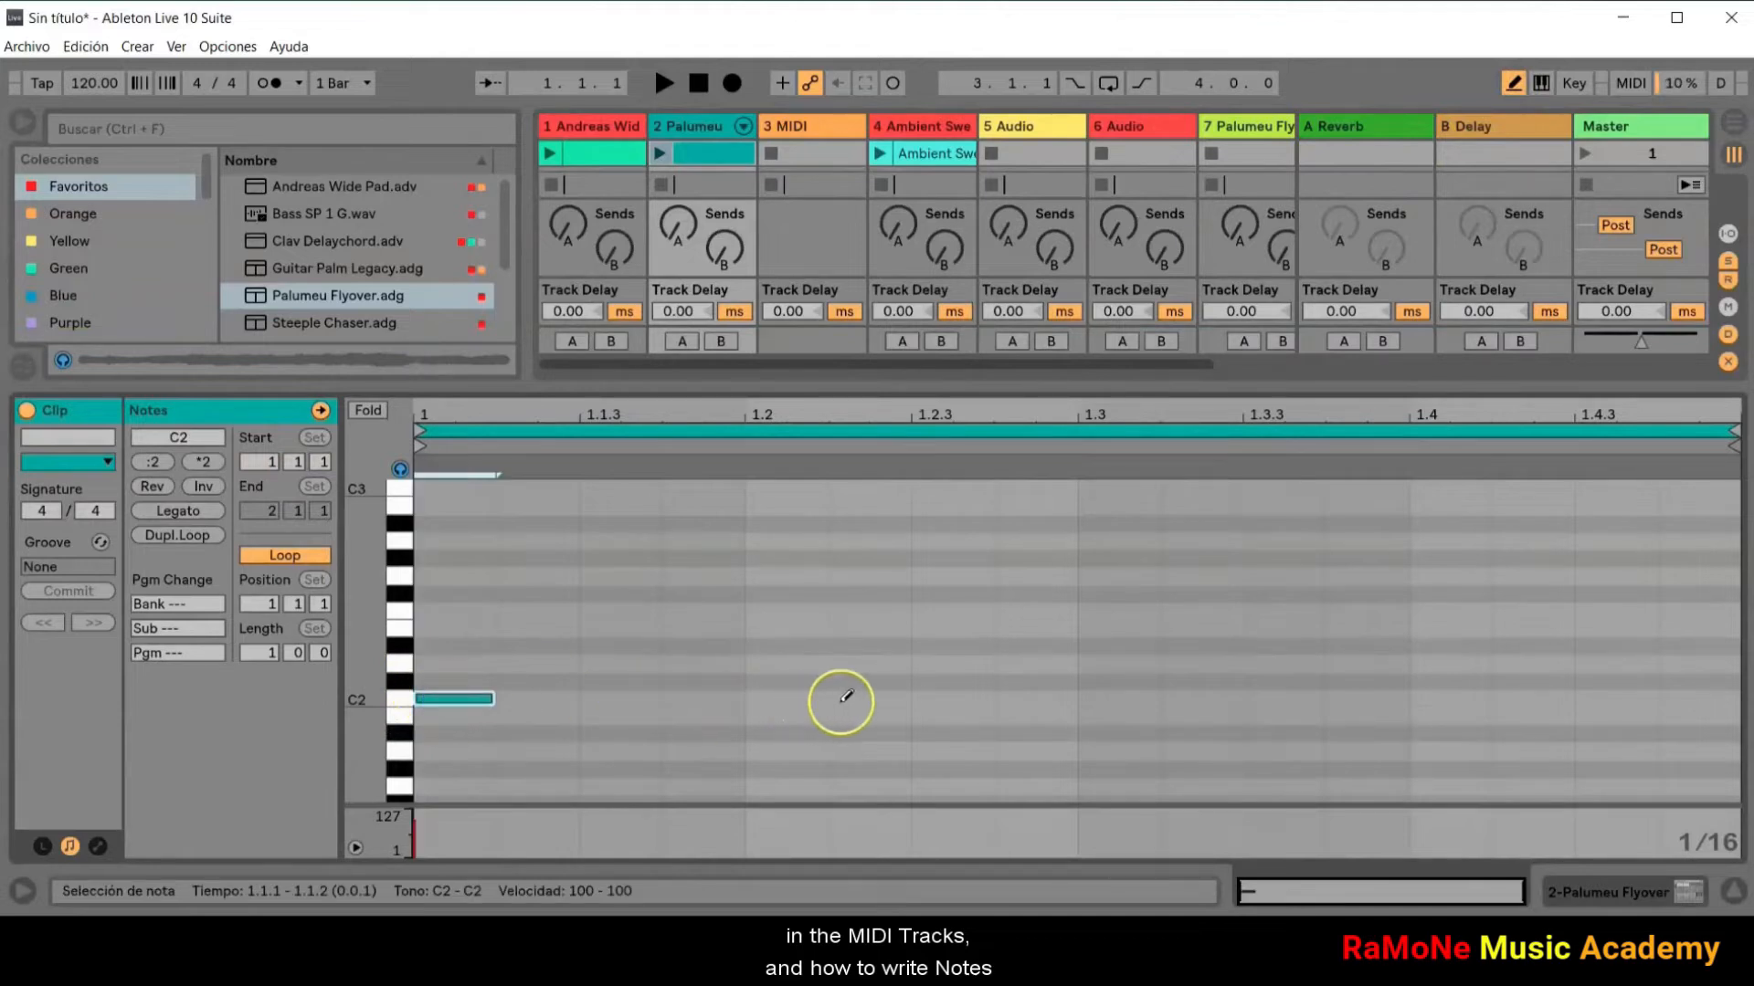
click(1120, 698)
click(664, 83)
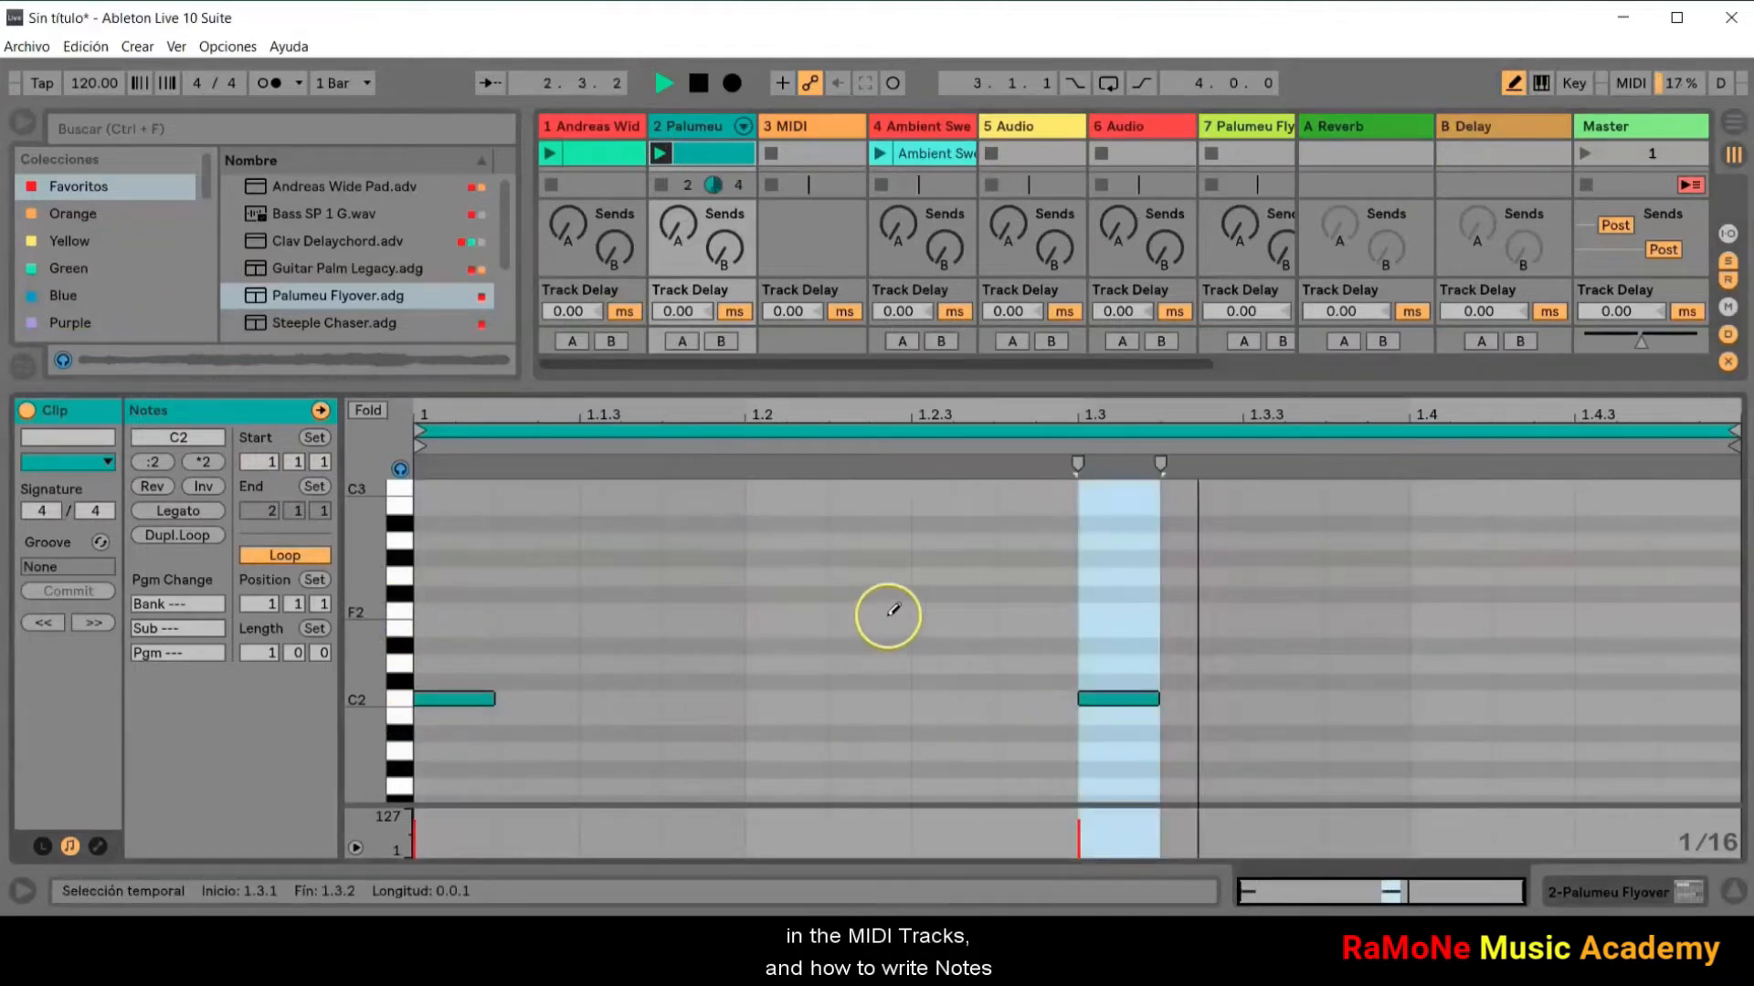
click(1462, 611)
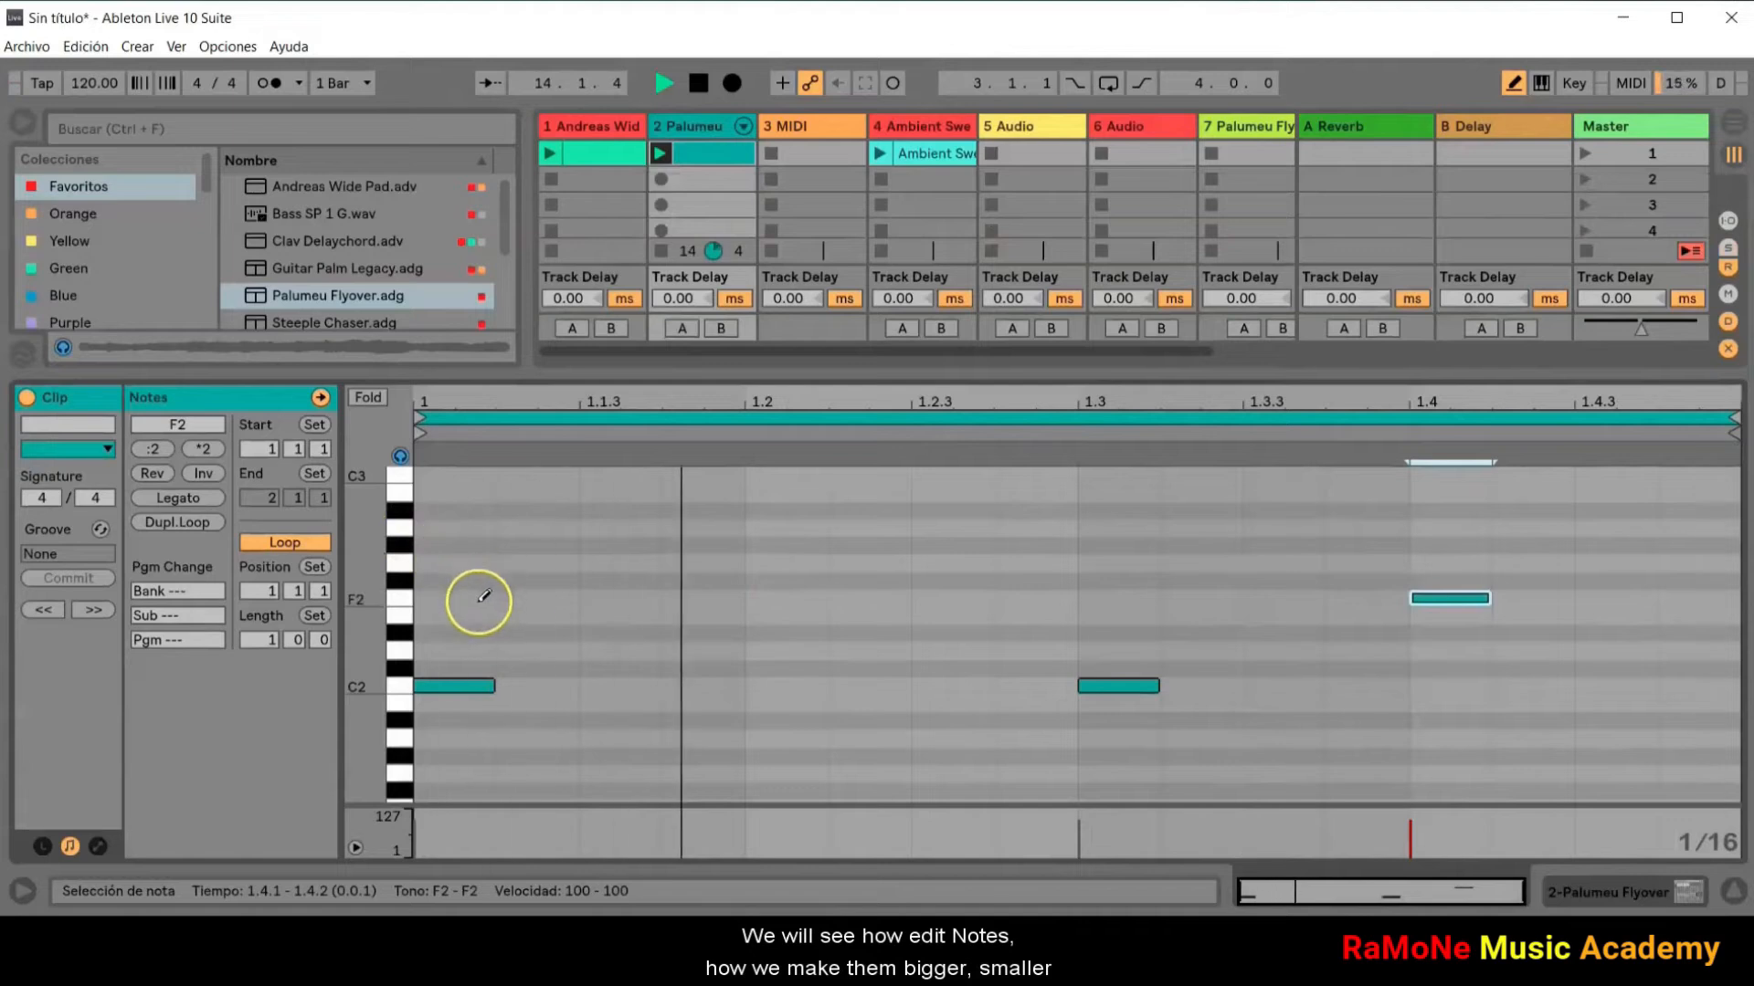
Step: Turn off Draw Mode and try resizing the C2 notes at 1 and 1.3 from their ends
click(1516, 83)
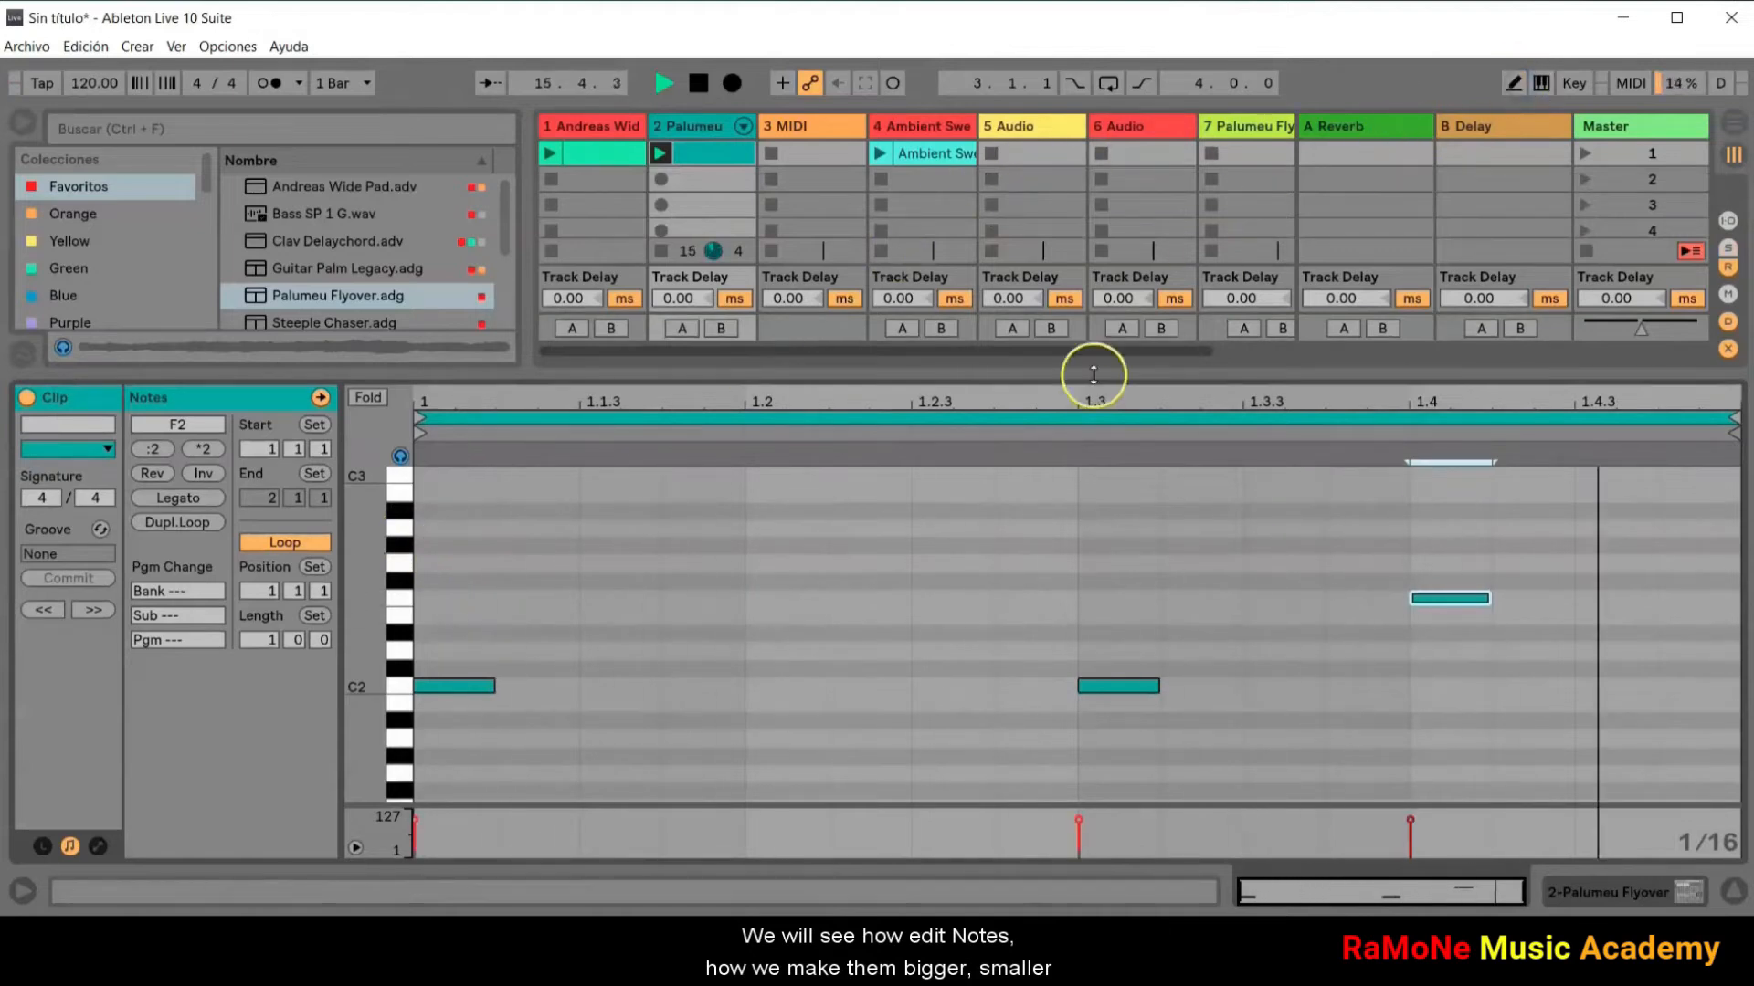
mouse_move(494, 686)
mouse_down()
mouse_move(795, 687)
mouse_move(506, 685)
mouse_up()
shift+click(1119, 688)
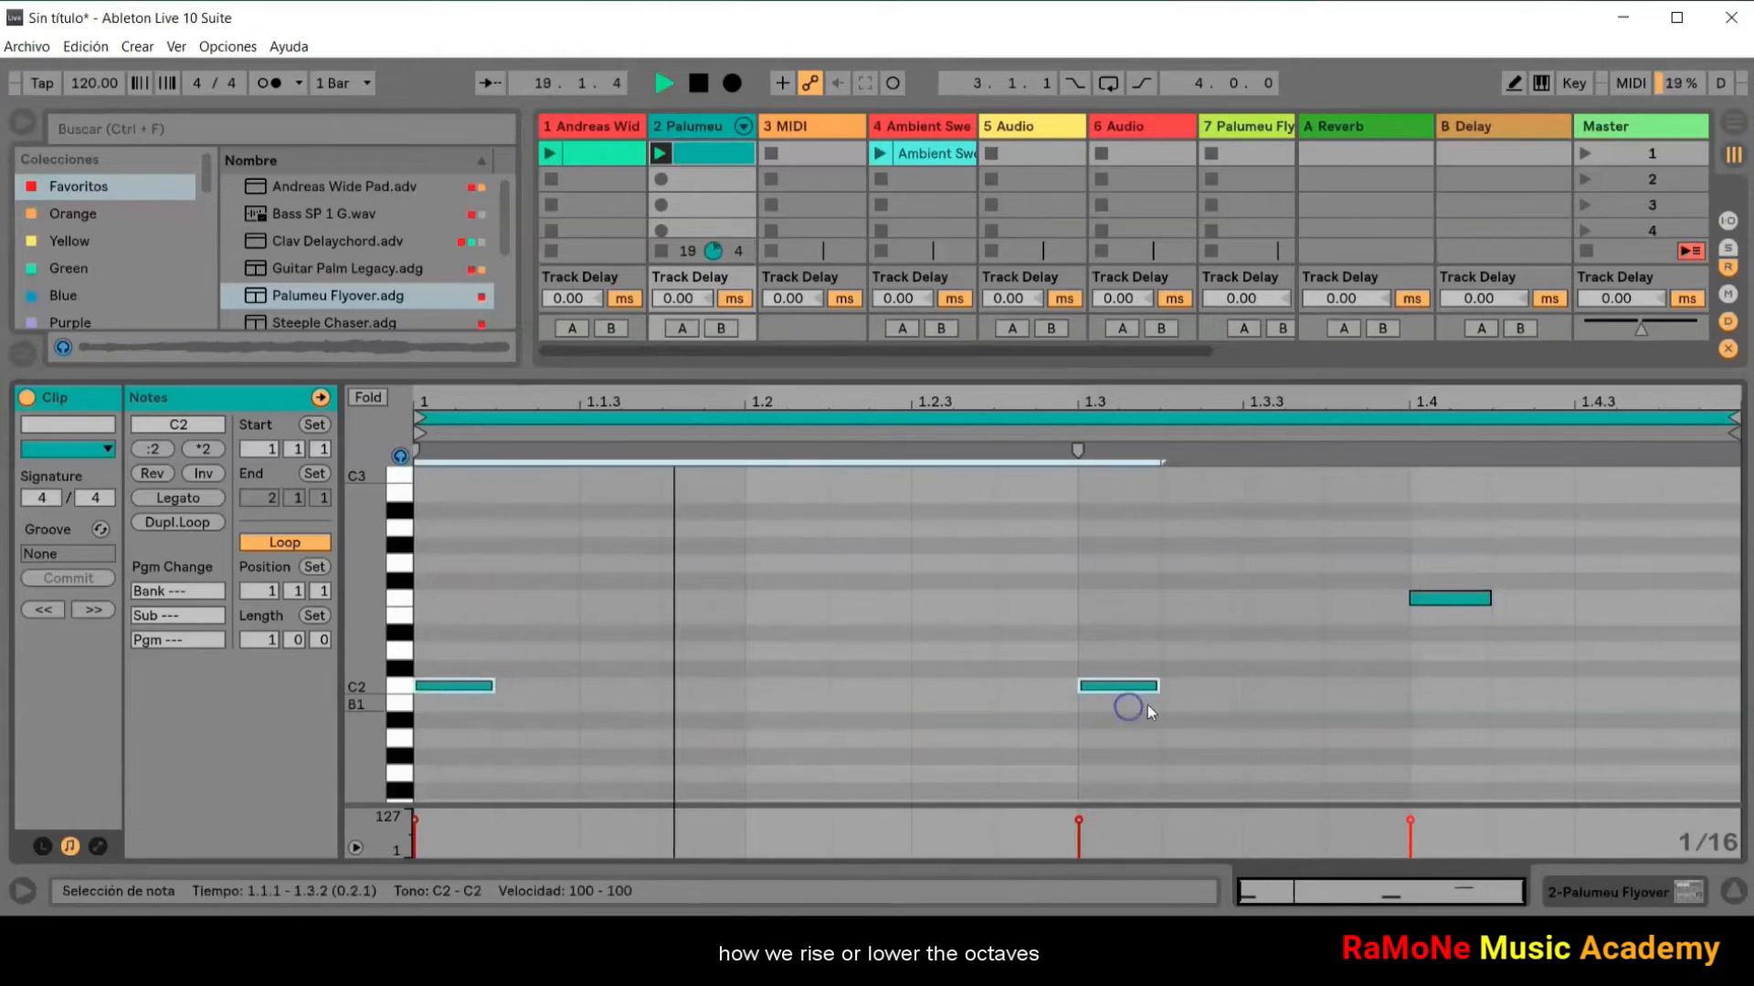
mouse_move(1157, 685)
mouse_down()
mouse_move(1127, 689)
mouse_move(1382, 667)
mouse_move(1183, 691)
mouse_up()
Step: Transpose the two C2 notes up two octaves to C4, and bring them back down to C2
click(1122, 673)
key(shift+Up)
key(shift+Up)
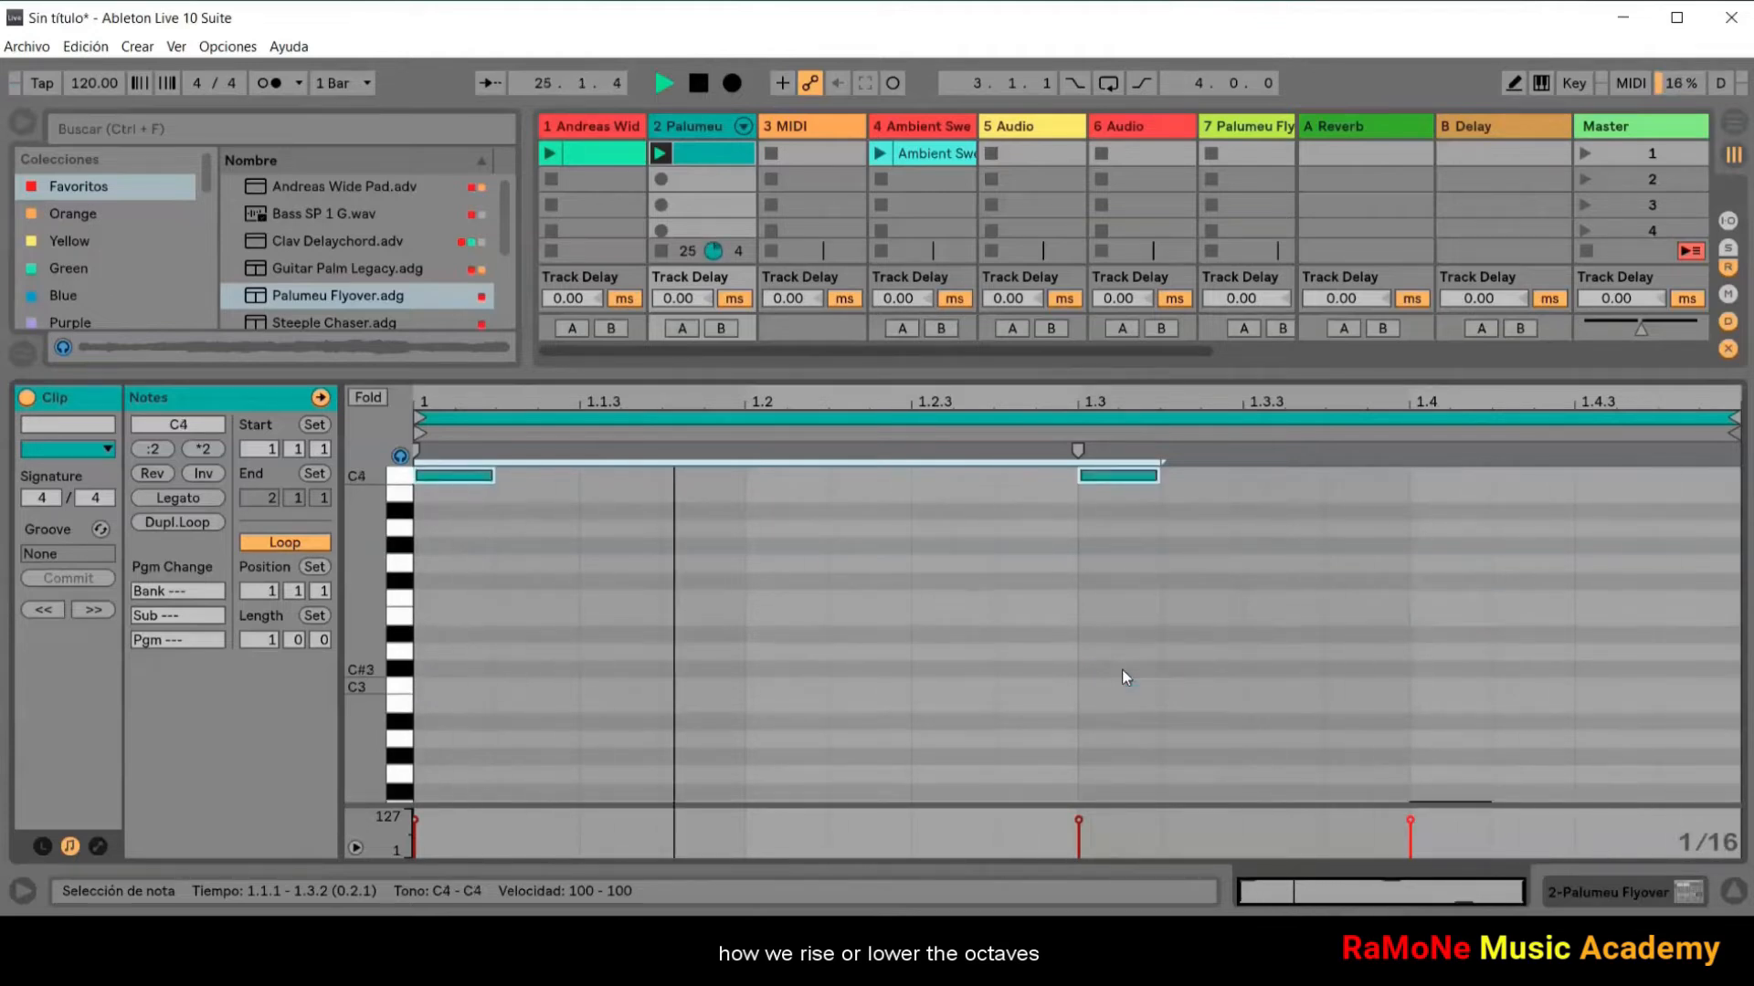
key(shift+Down)
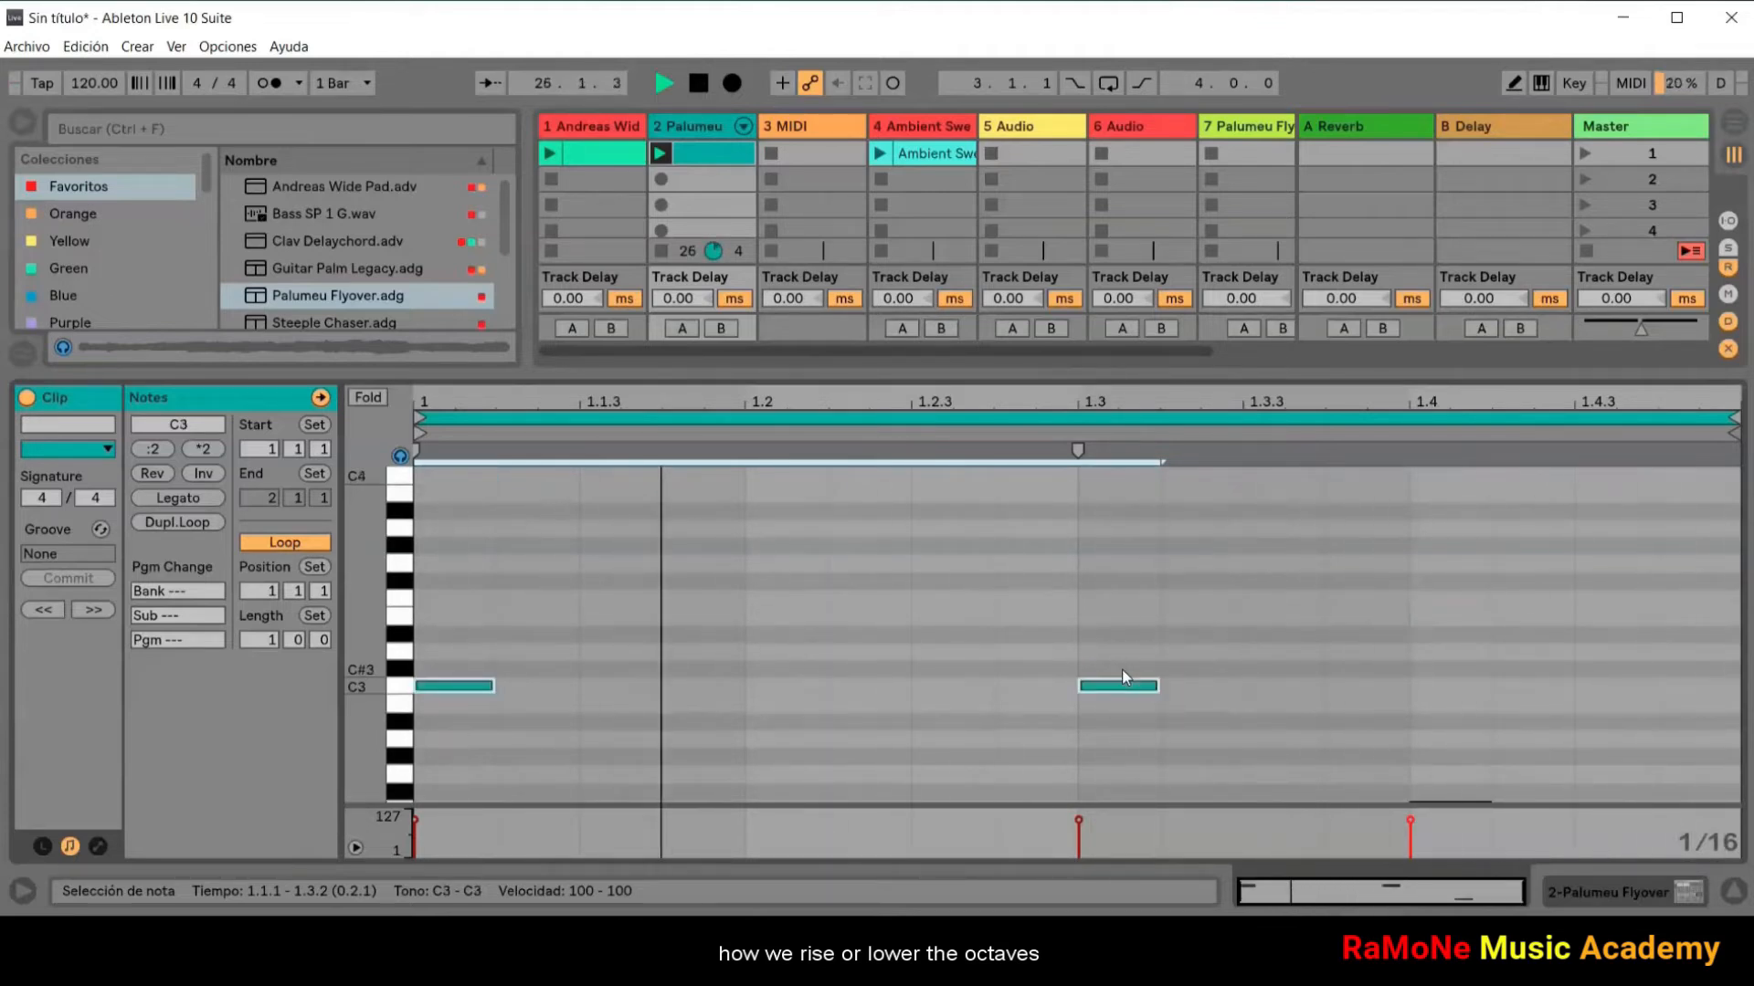
key(shift+Down)
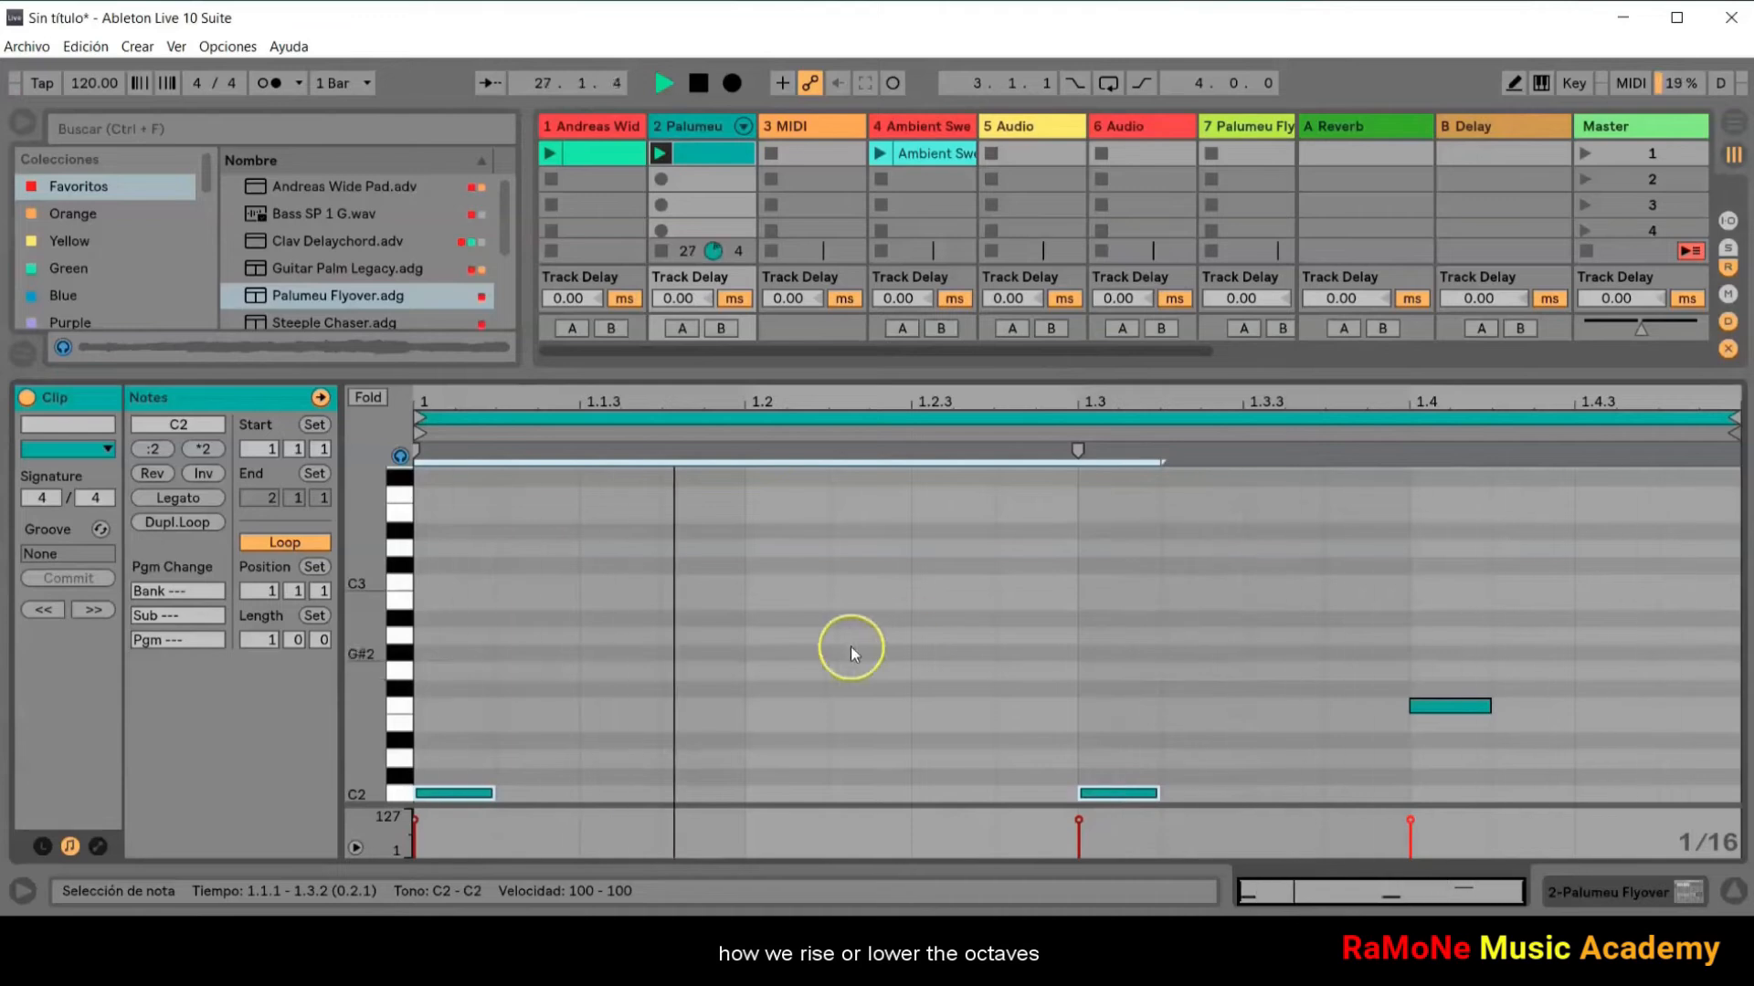
scroll(956, 612, down, 2)
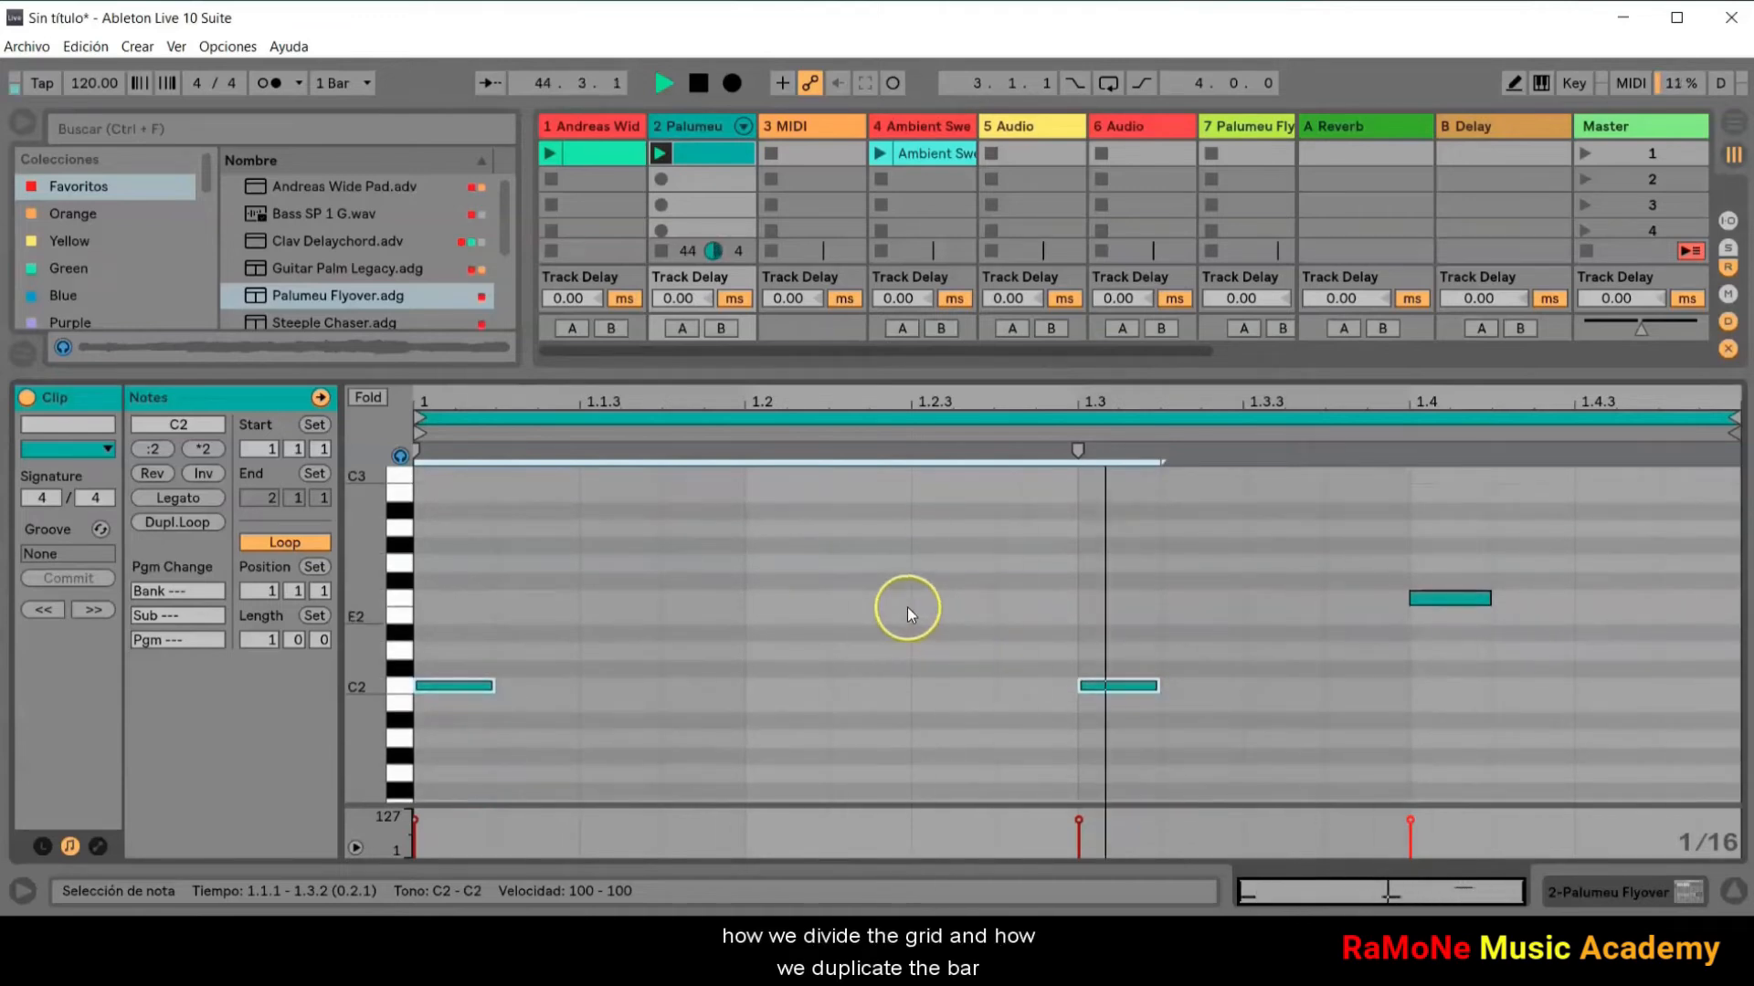
Step: Set the fixed grid to 1/32 and draw two consecutive F2 notes in Draw Mode just before 1.3
right_click(907, 607)
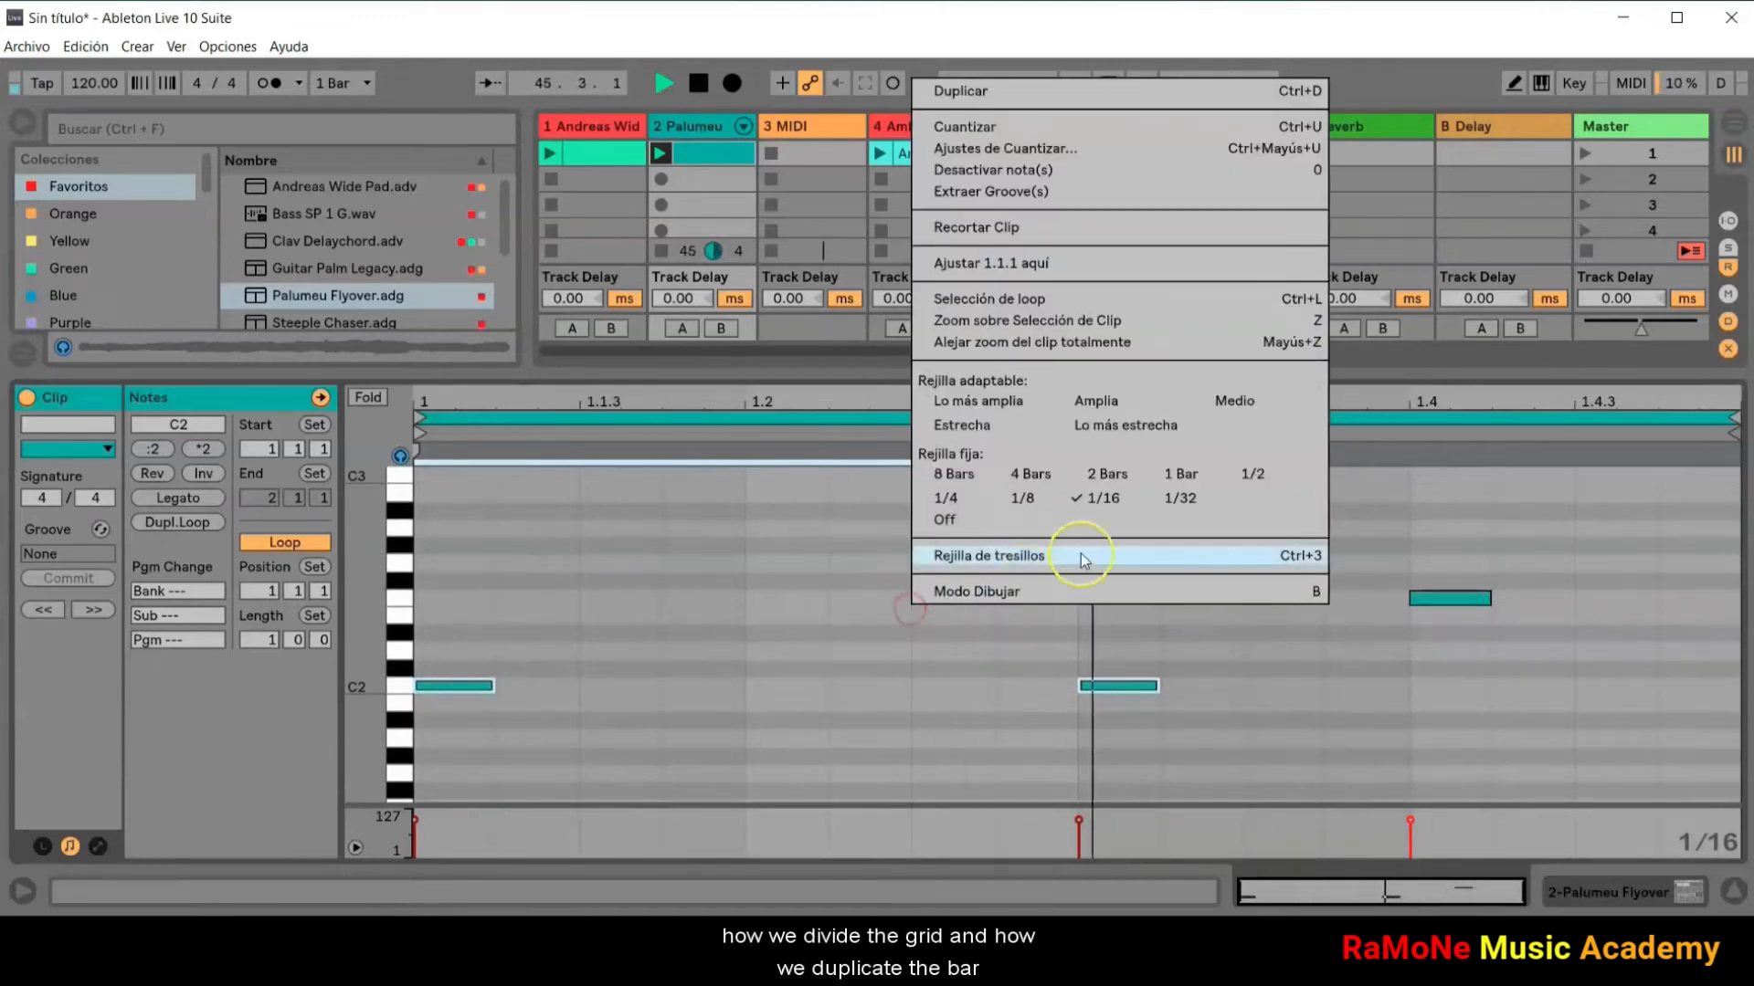
click(1180, 498)
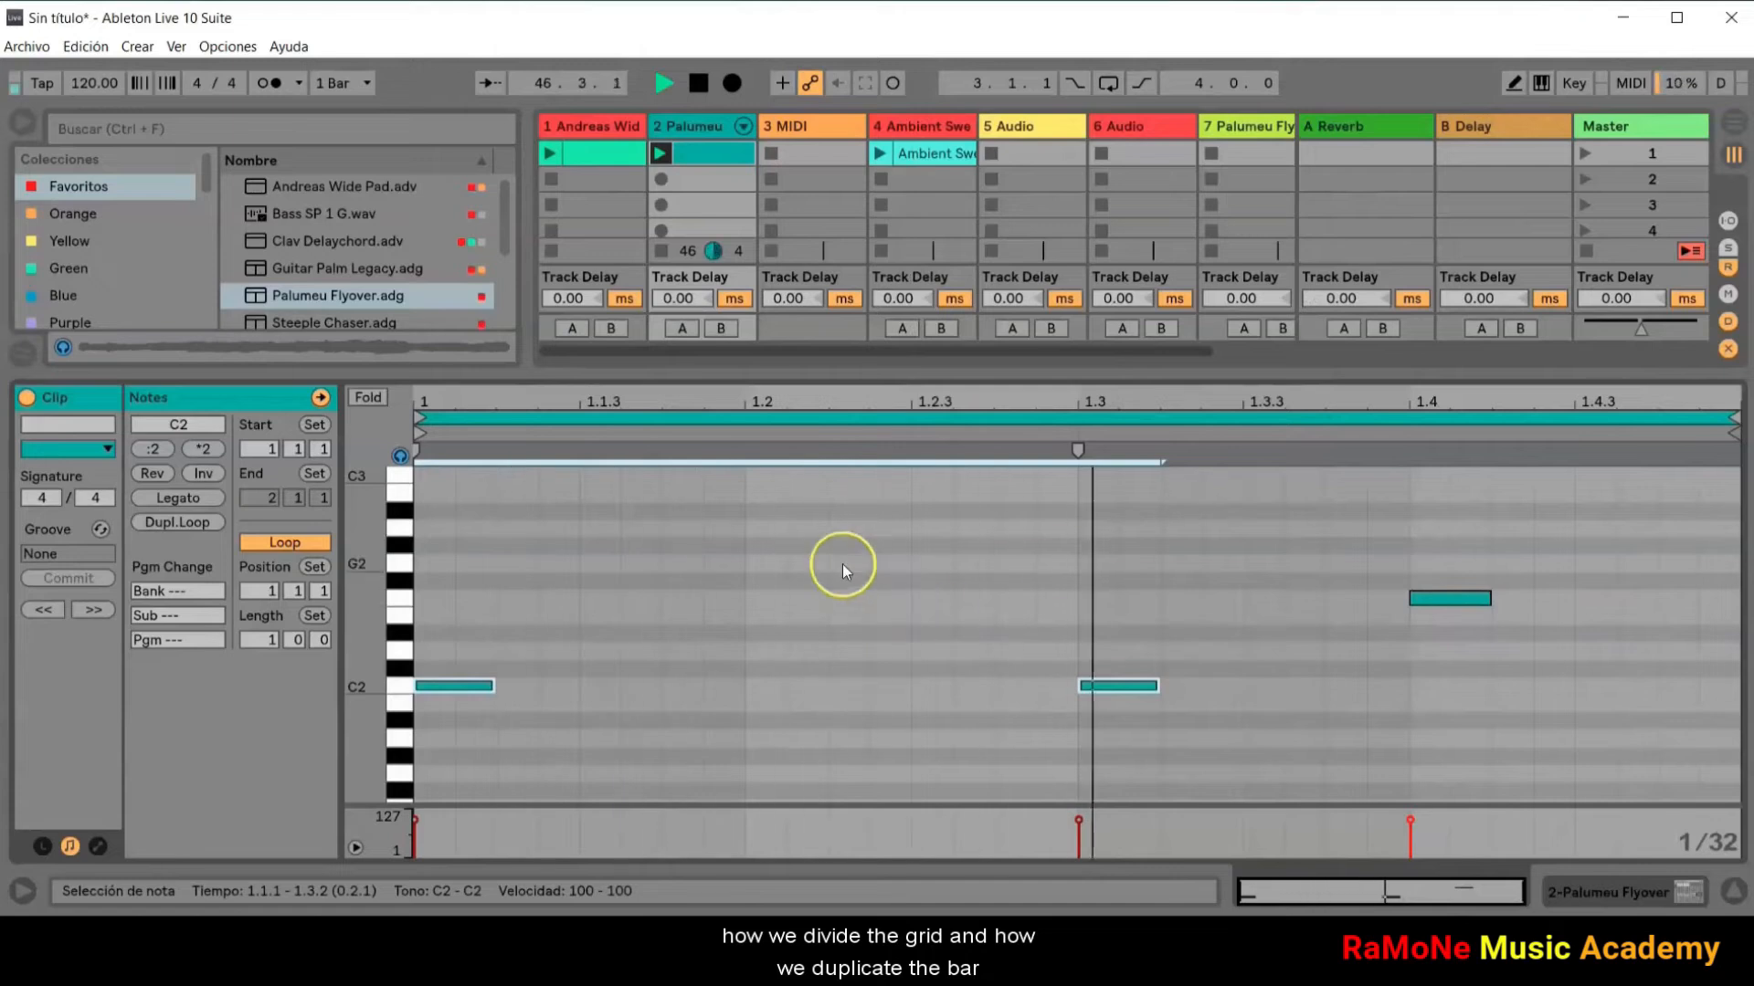
key(b)
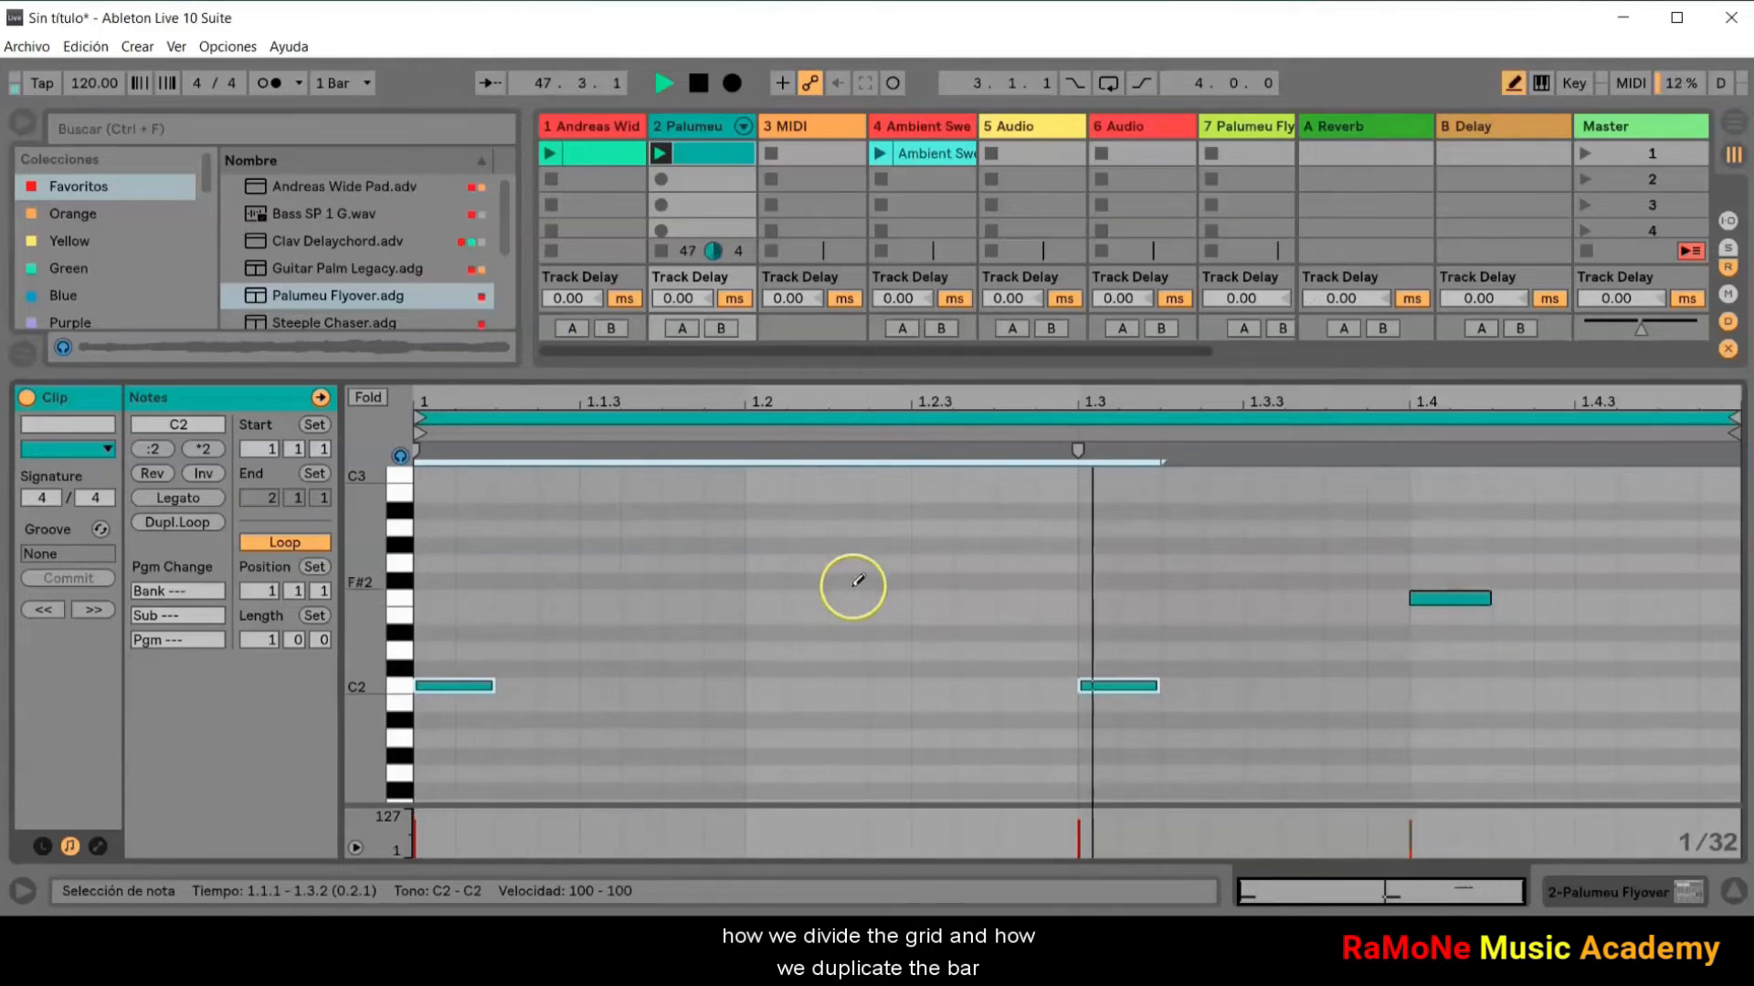
drag(767, 601, 1034, 606)
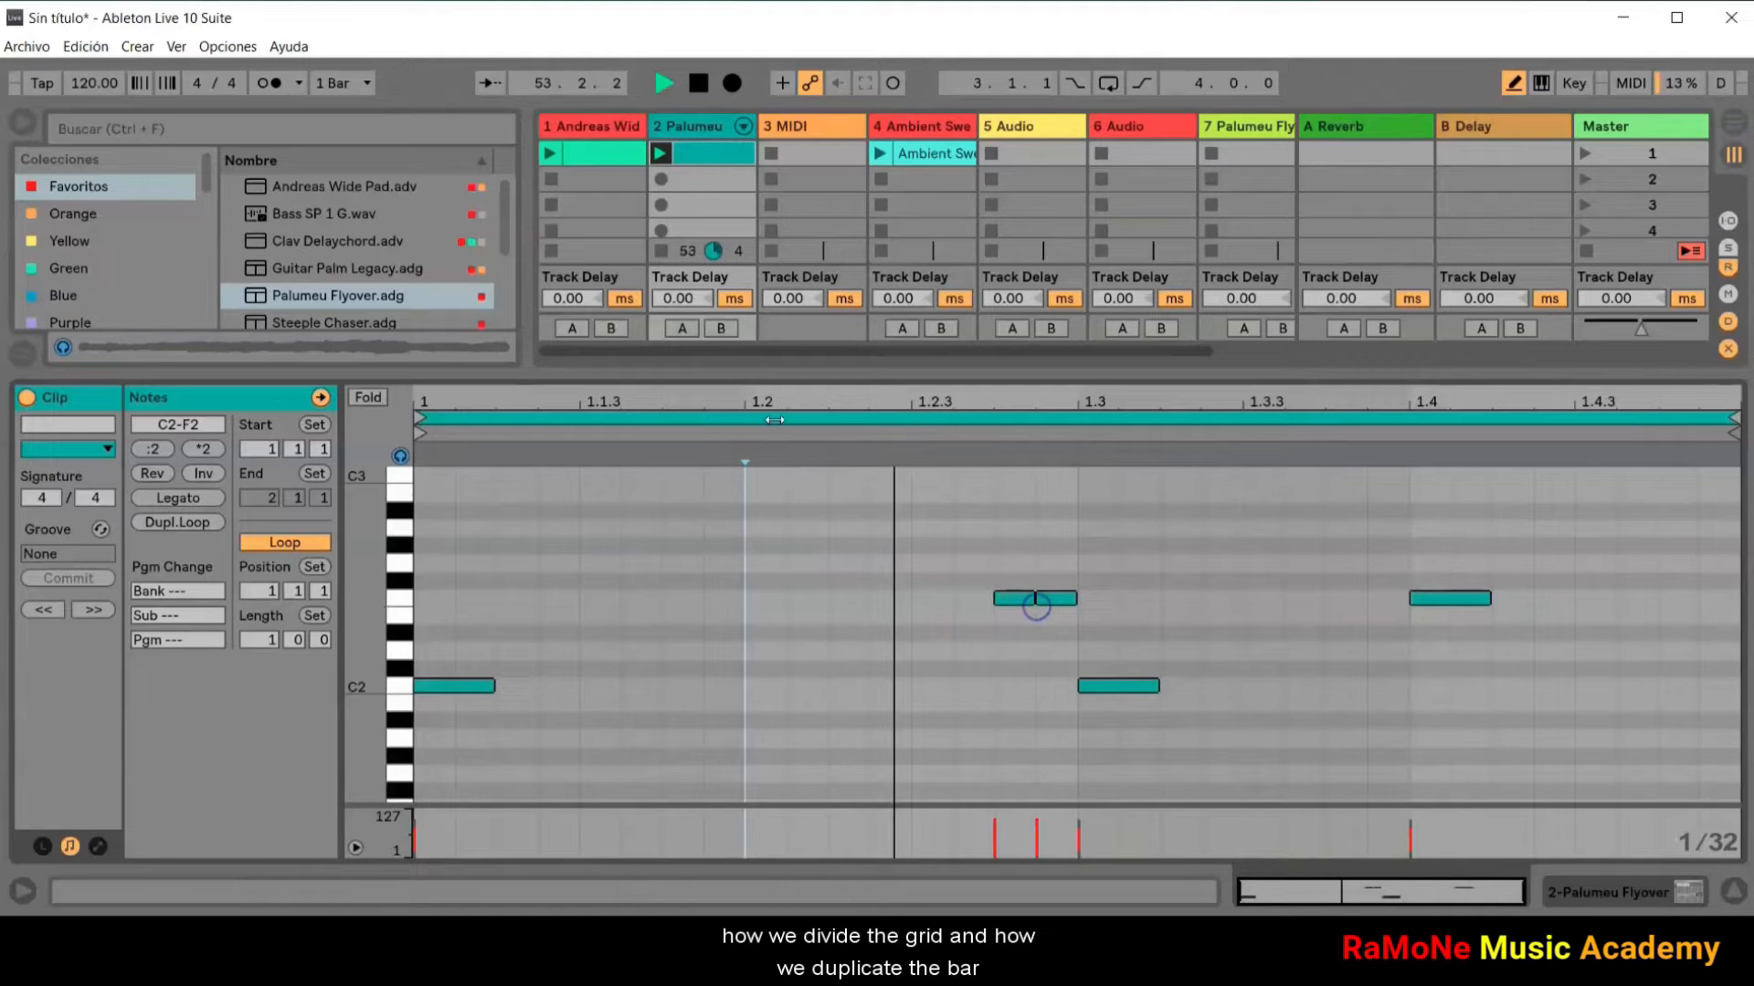
Step: Duplicate the clip's whole loop with its notes repeatedly until it is 8 bars long
click(774, 420)
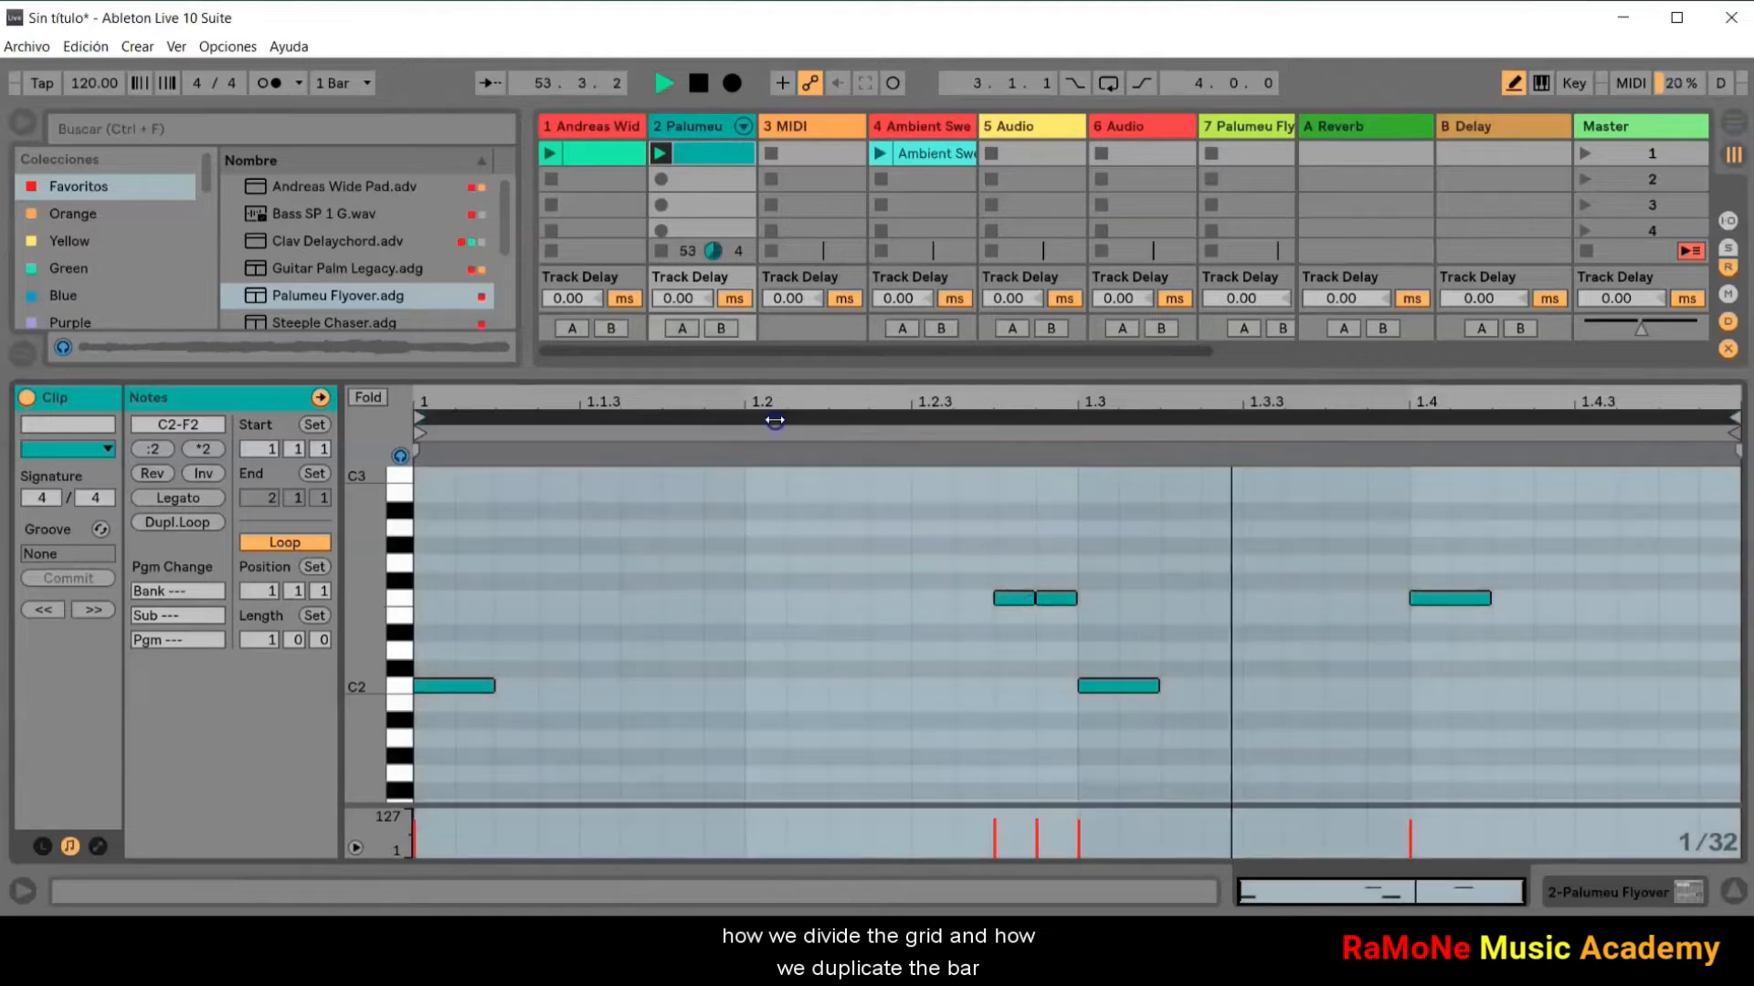
key(ctrl+d)
key(ctrl+d)
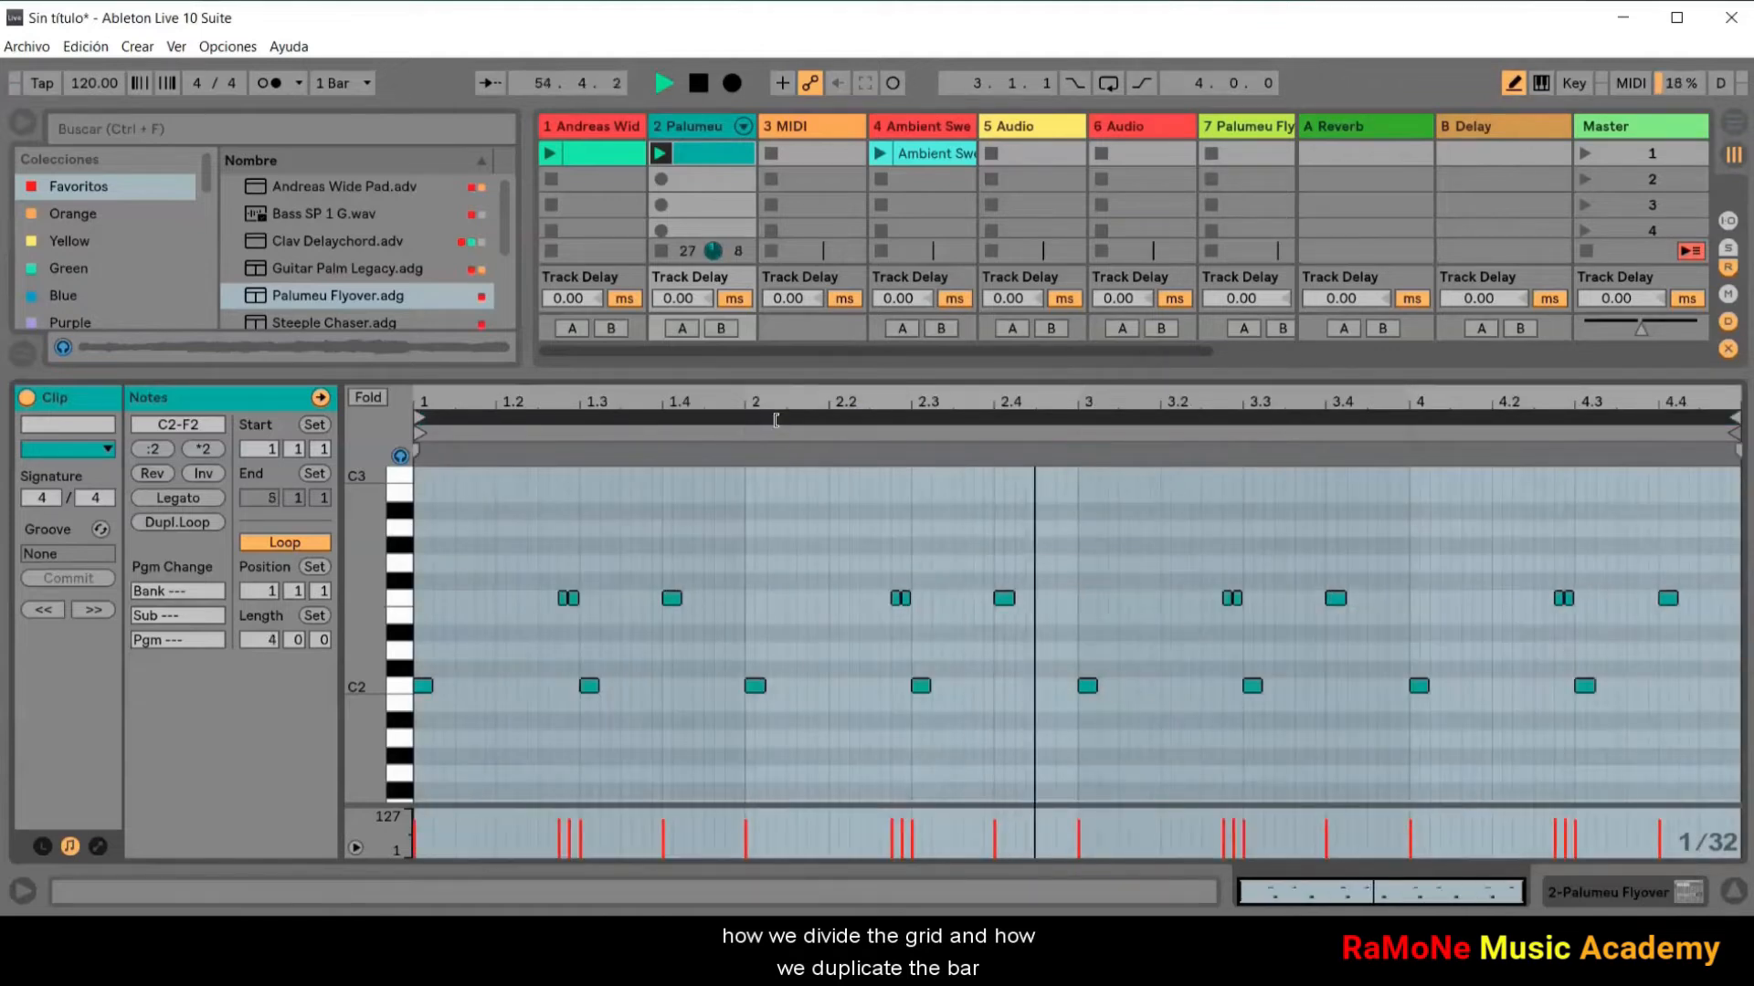
key(ctrl+d)
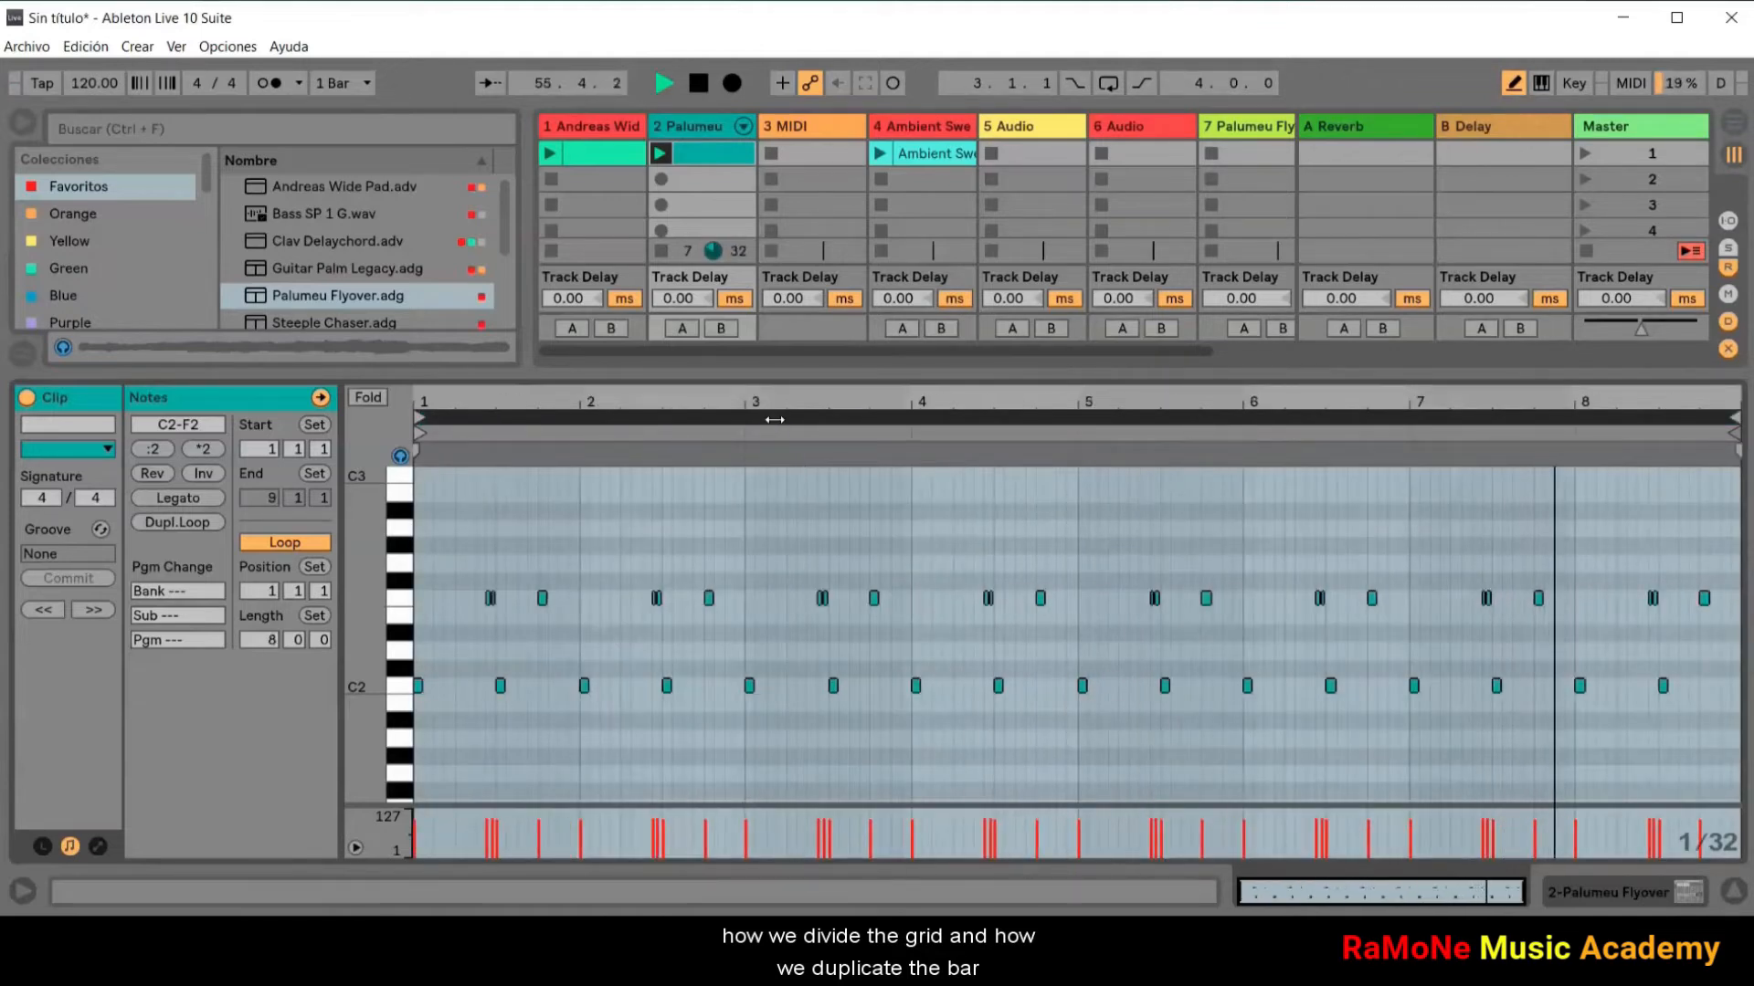
Step: Switch off Draw Mode, enable the computer MIDI keyboard and play test notes on the Palumeu track
click(1513, 83)
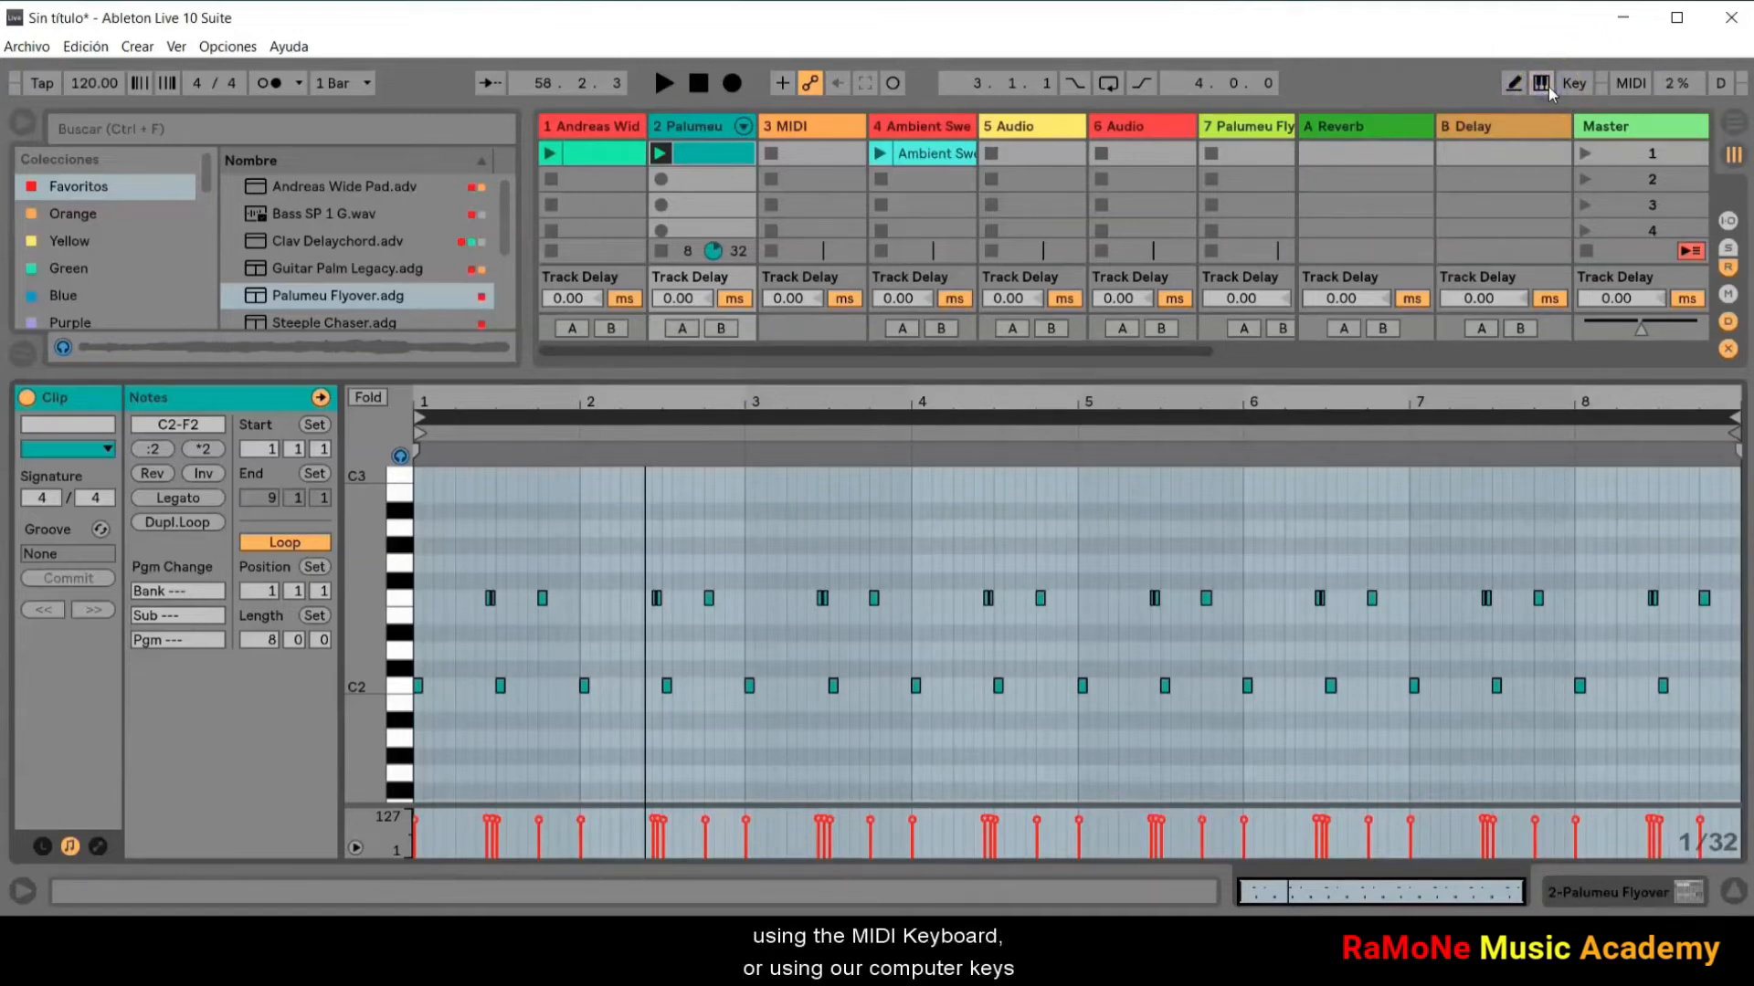
click(524, 556)
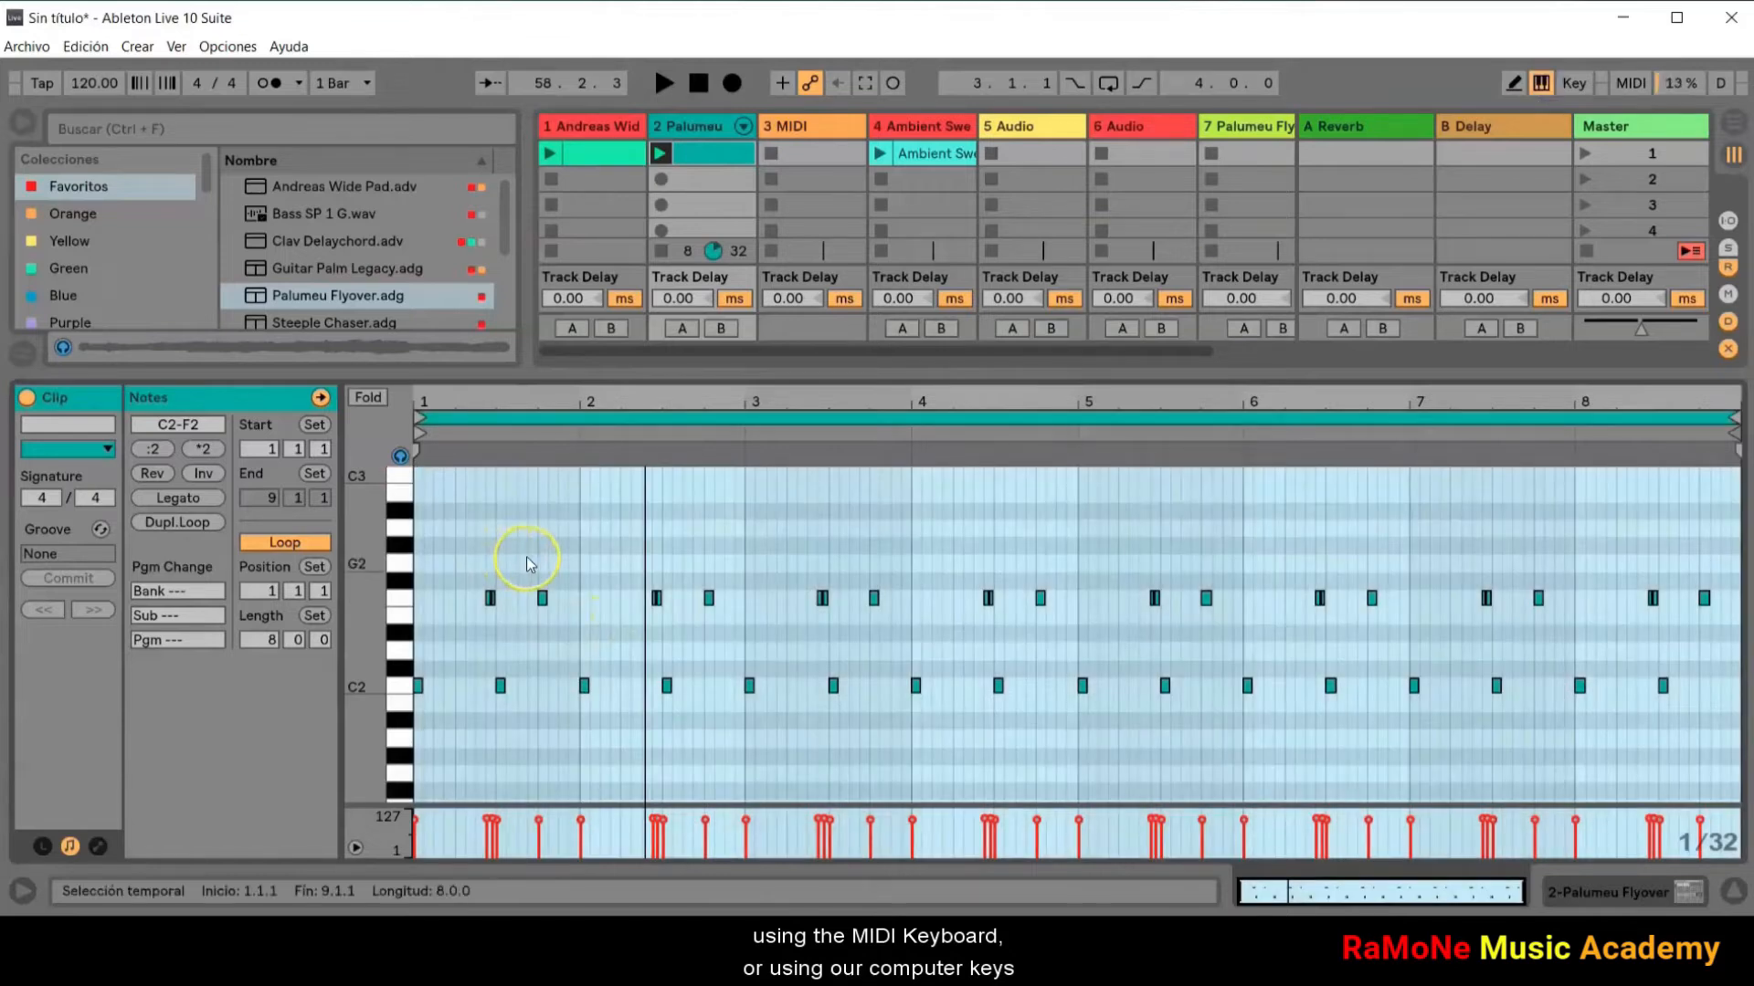
scroll(539, 555, up, 2)
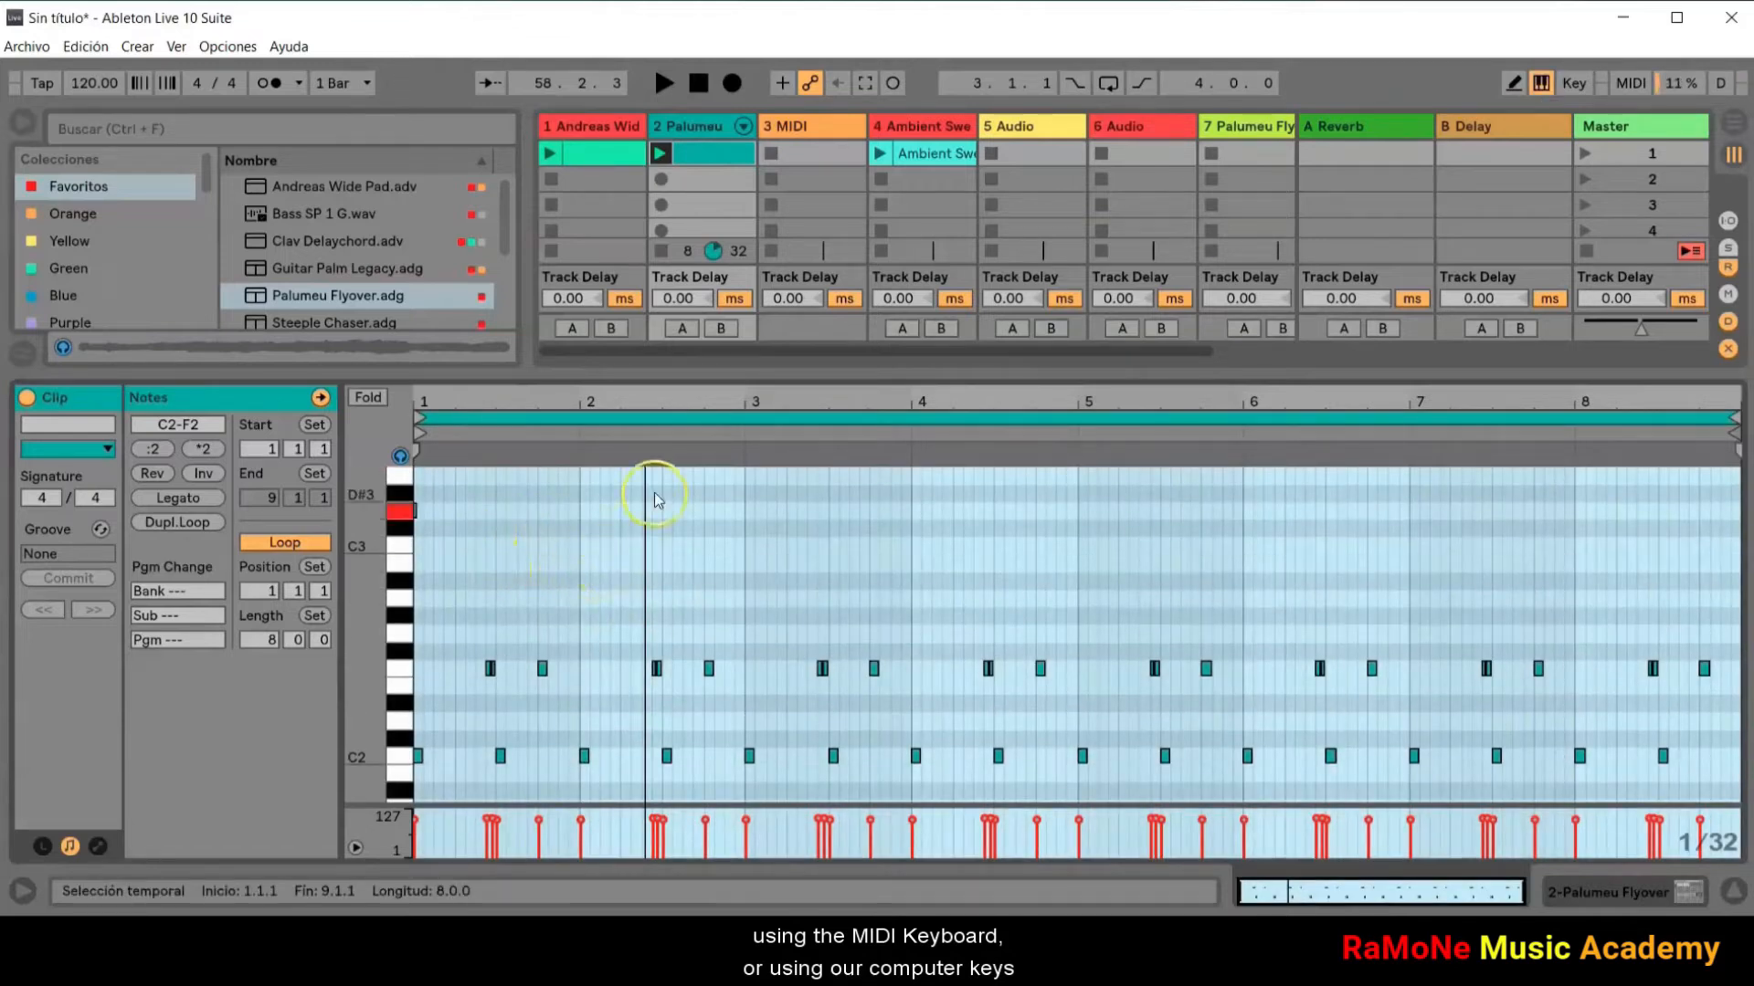
key(s)
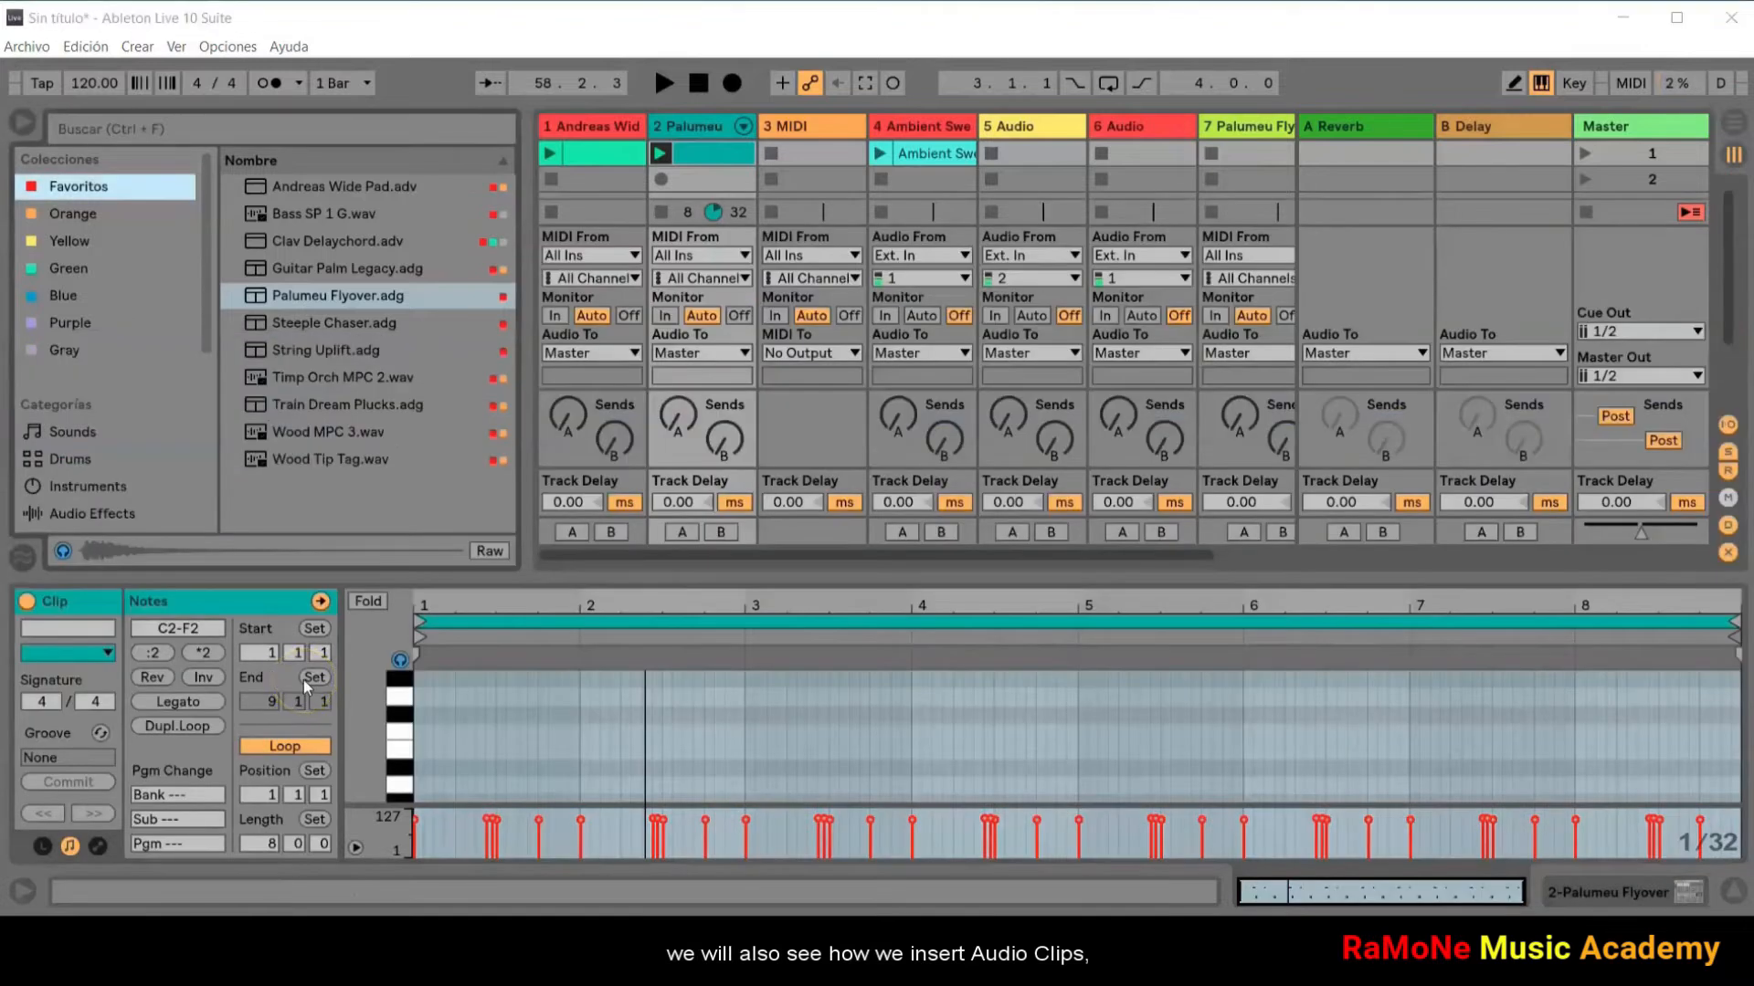
Step: Preview samples in the Gray collection, place Analog Stab.wav in the fifth track's second slot and launch it
click(71, 354)
click(283, 214)
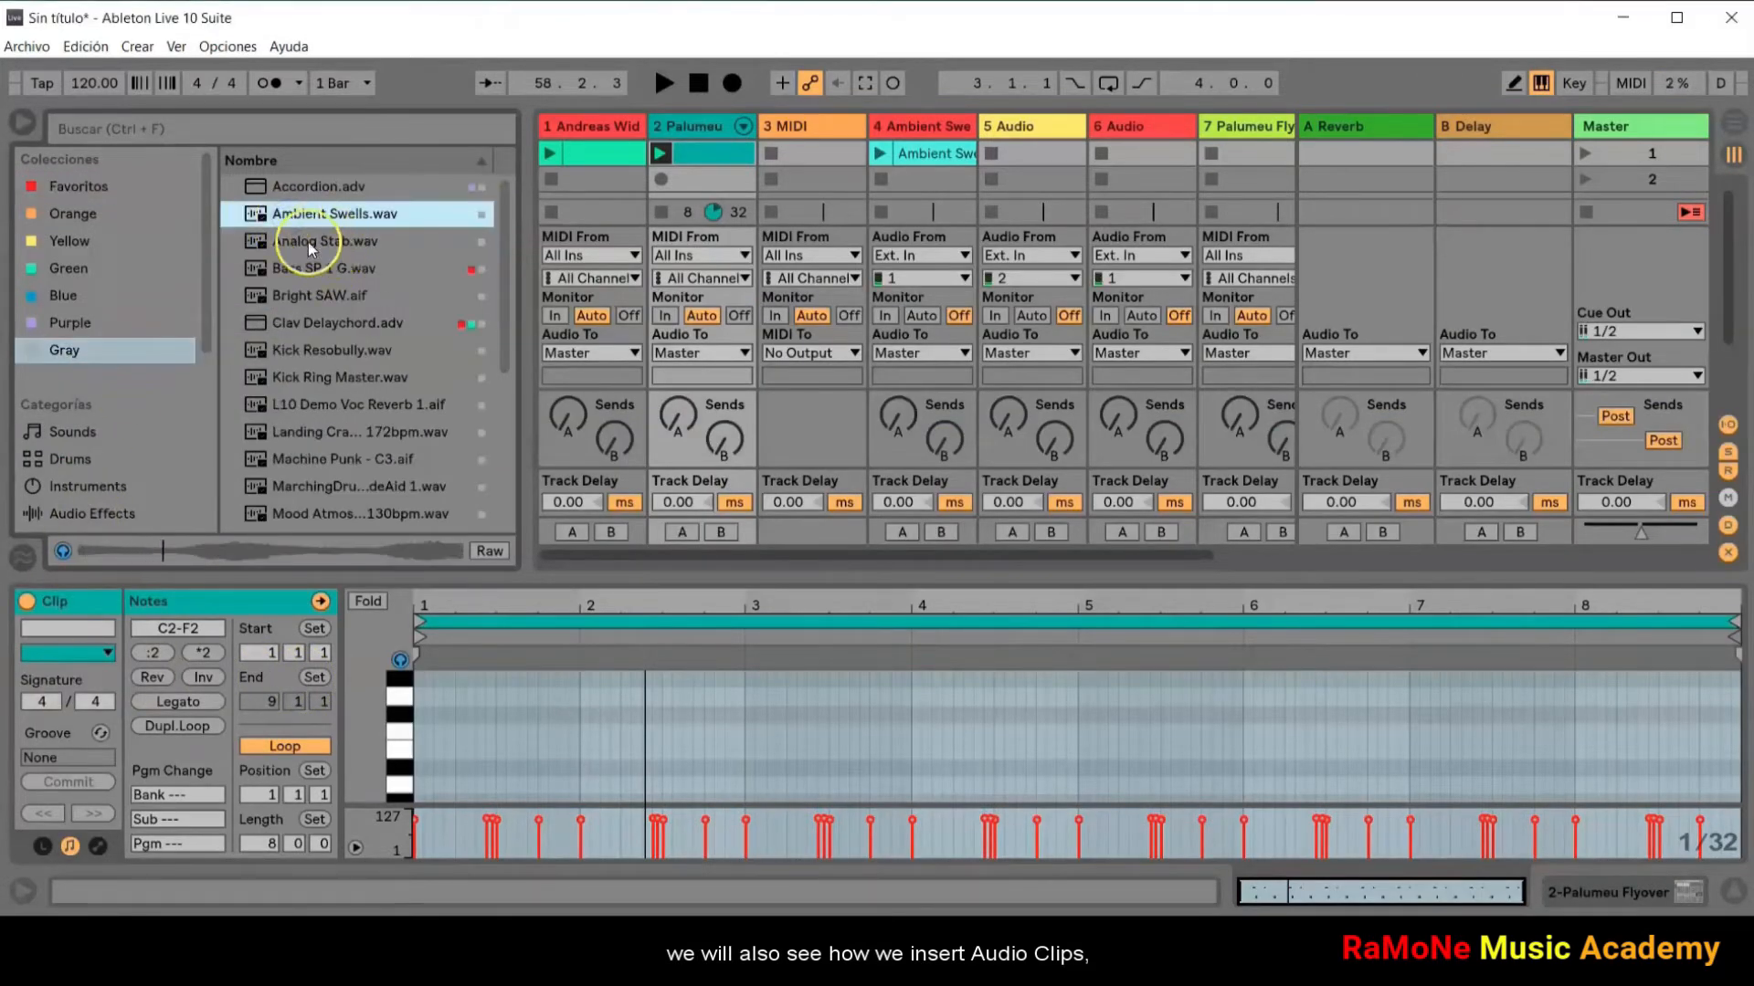
click(310, 243)
drag(310, 245, 990, 157)
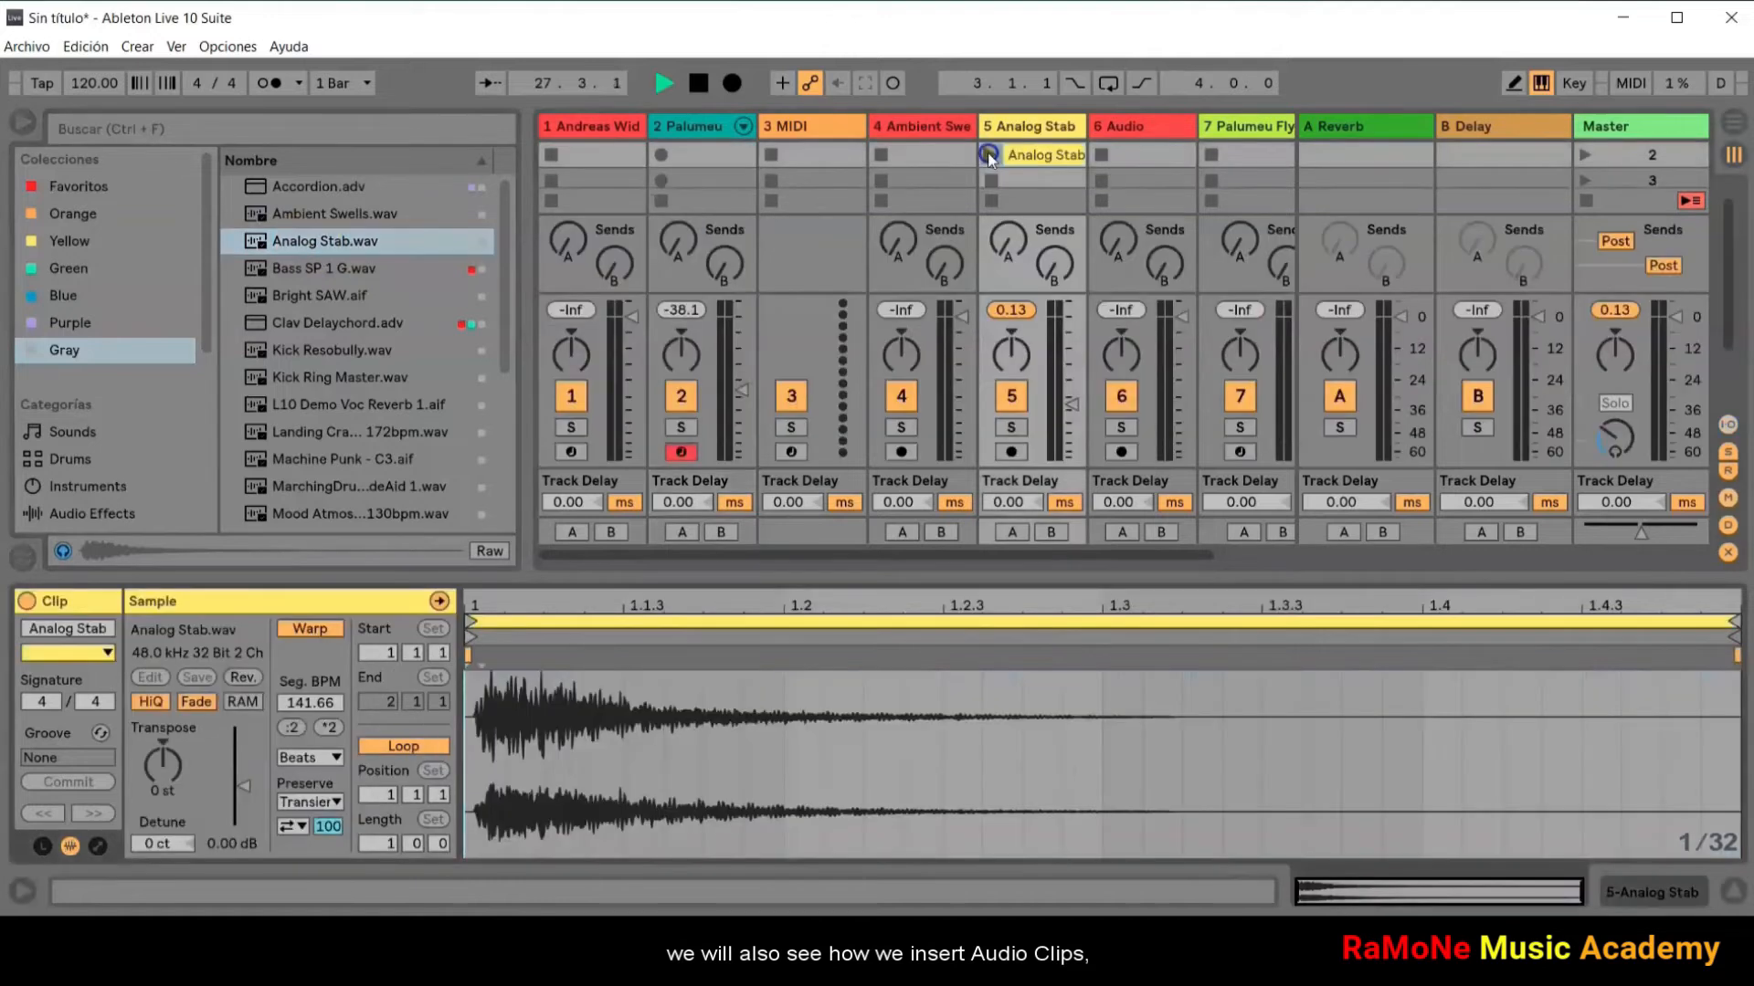
click(990, 157)
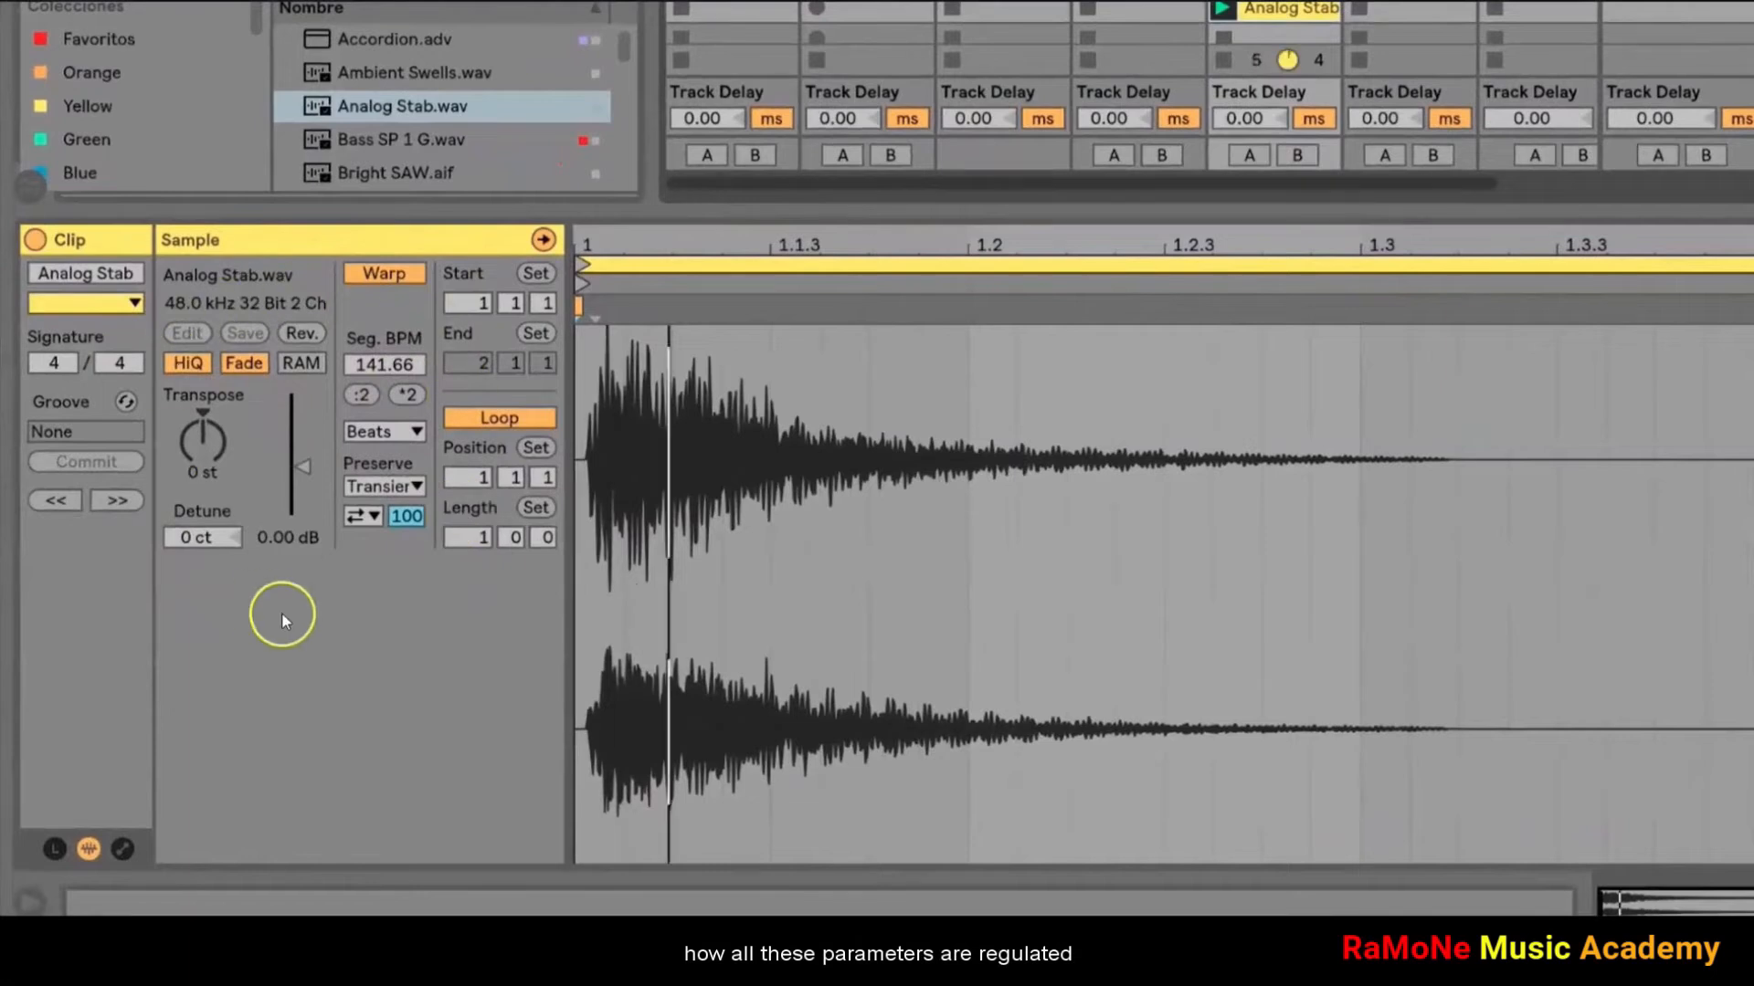
Step: Double the Analog Stab clip's Seg. BPM, halve it down to 35.42, and try adjusting the clip gain
click(404, 398)
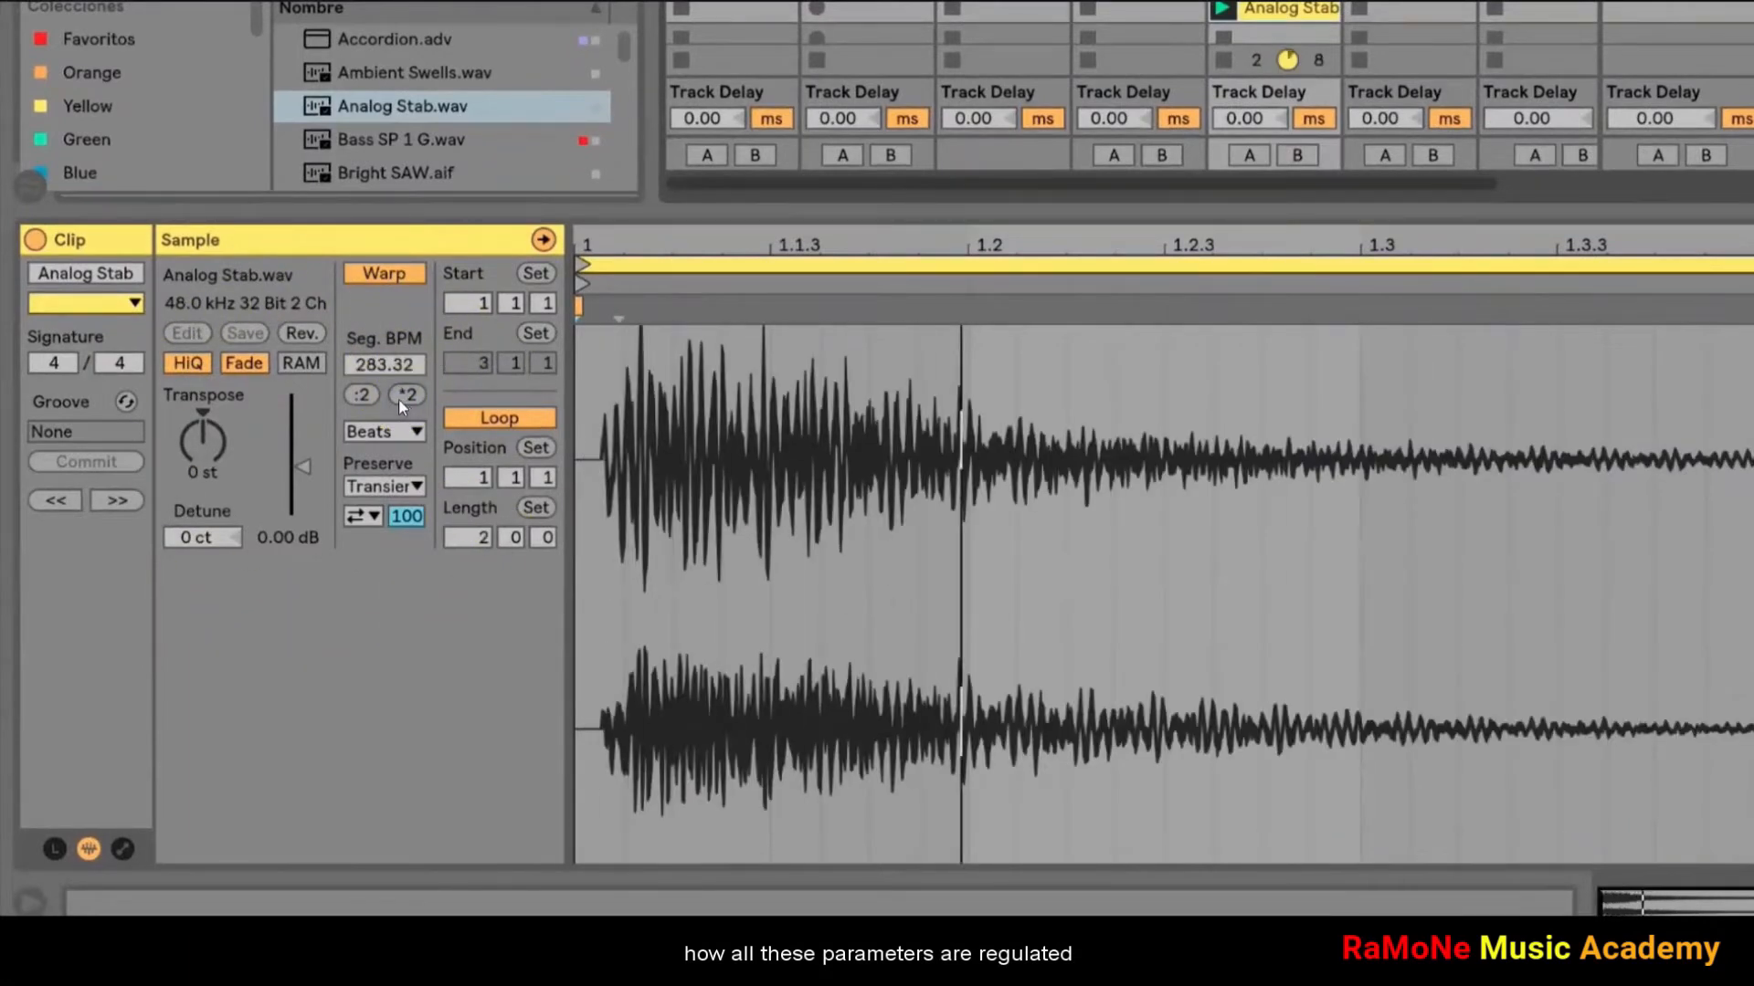
click(361, 398)
click(361, 398)
click(362, 398)
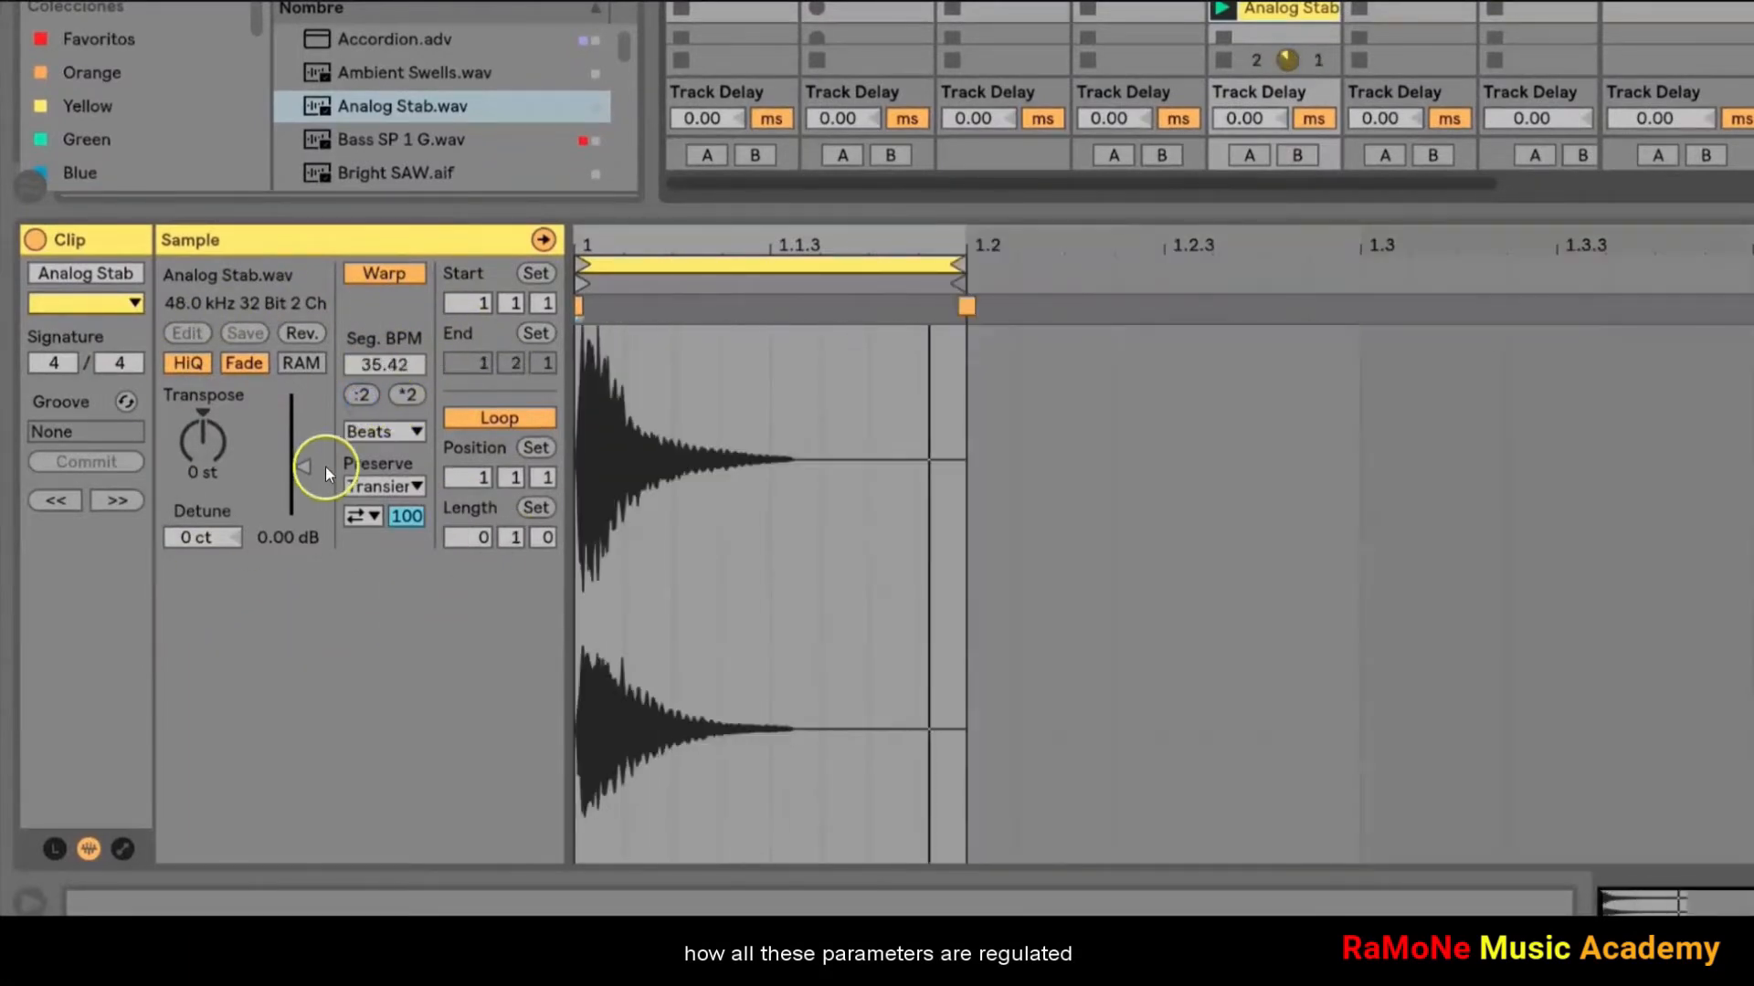
drag(304, 468, 207, 413)
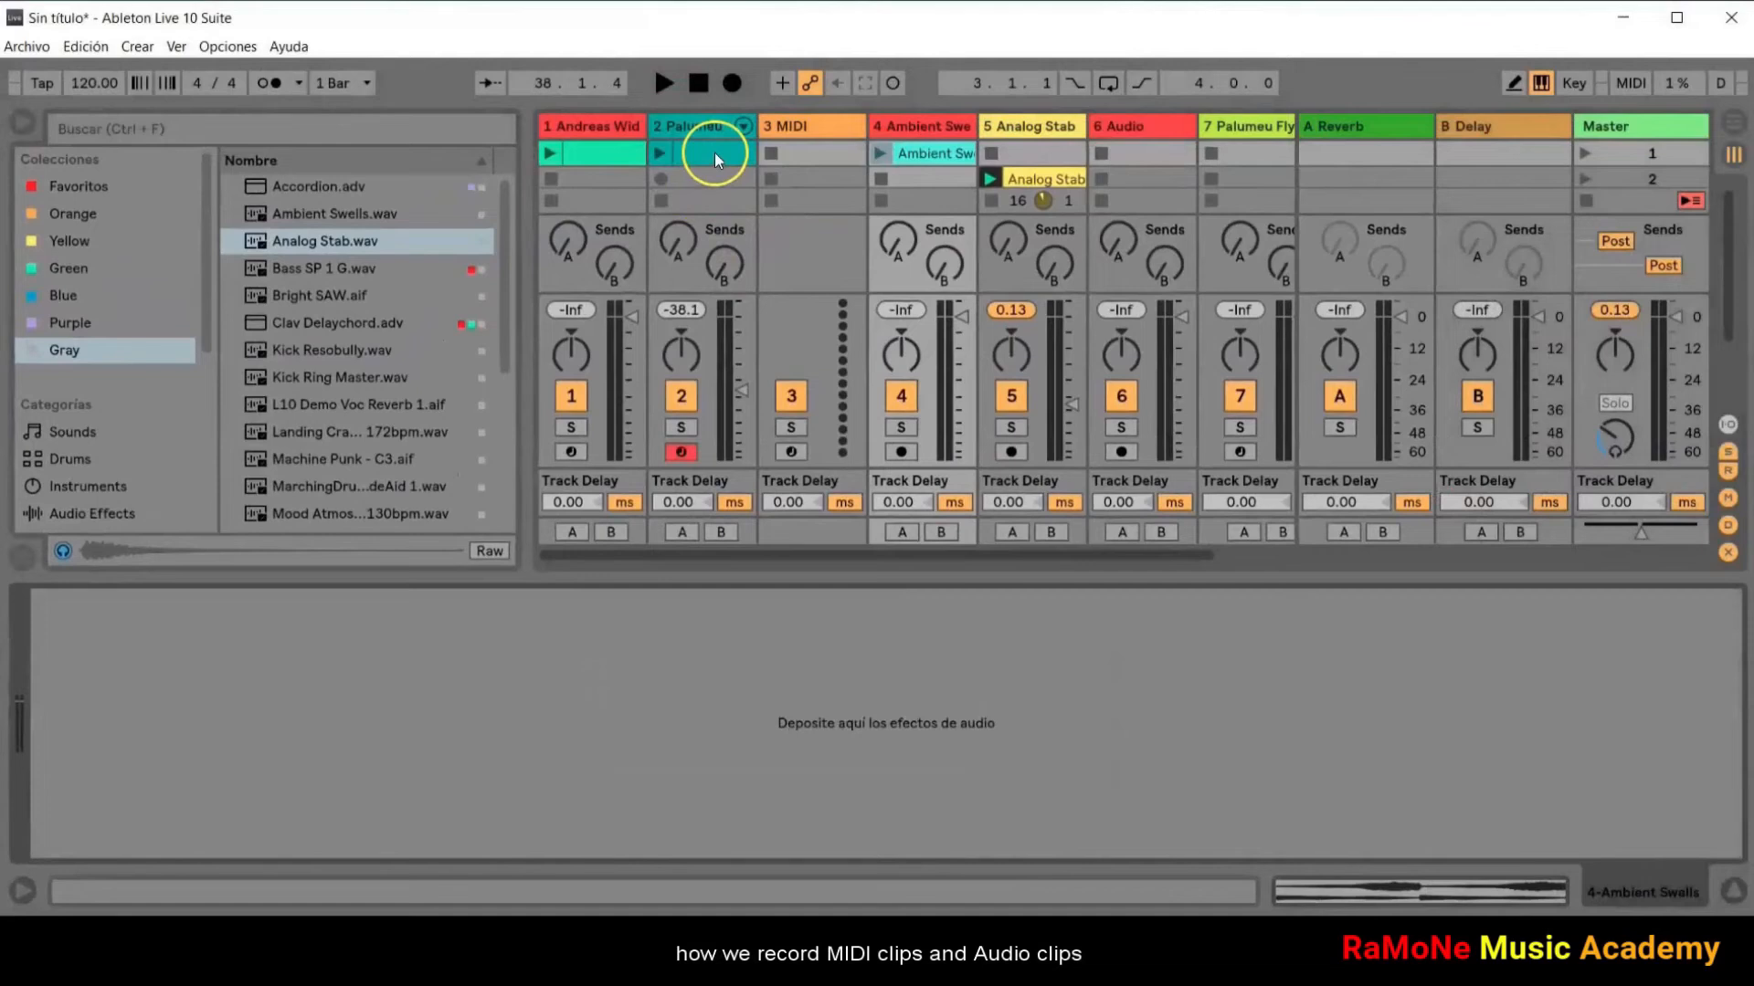
Step: Open the note editor of the second track's MIDI clip and select the Ambient Swells clip on the fourth track
double_click(714, 152)
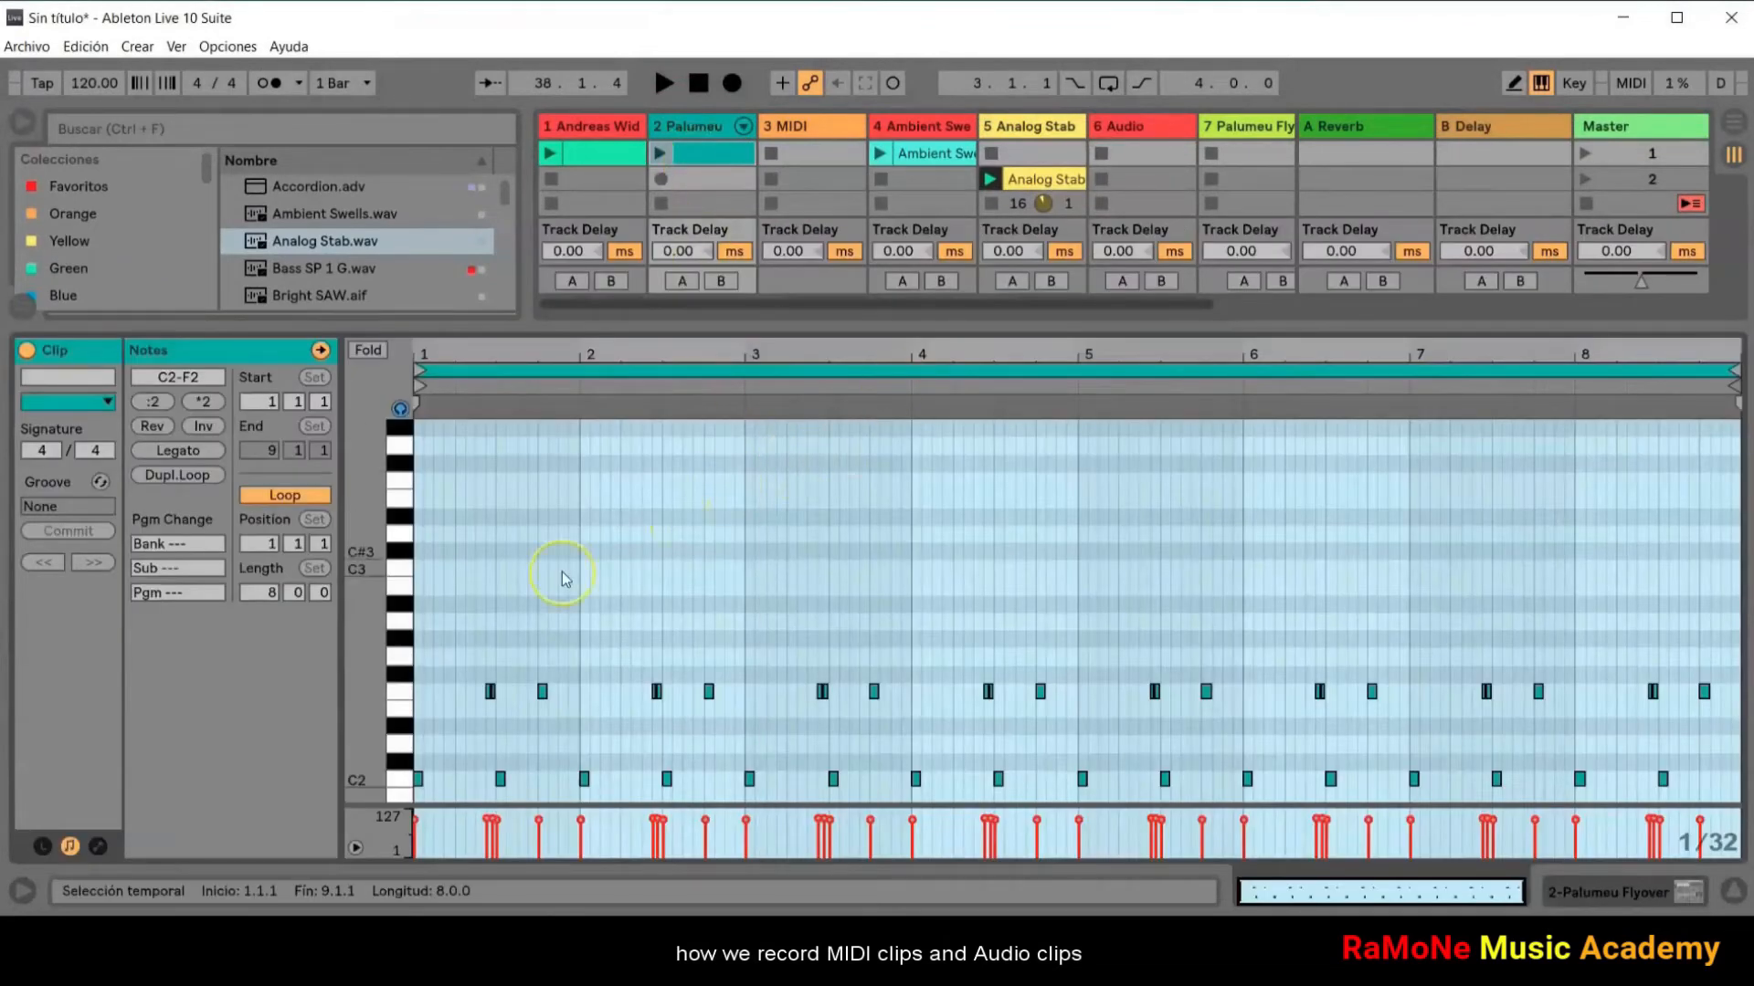
click(931, 153)
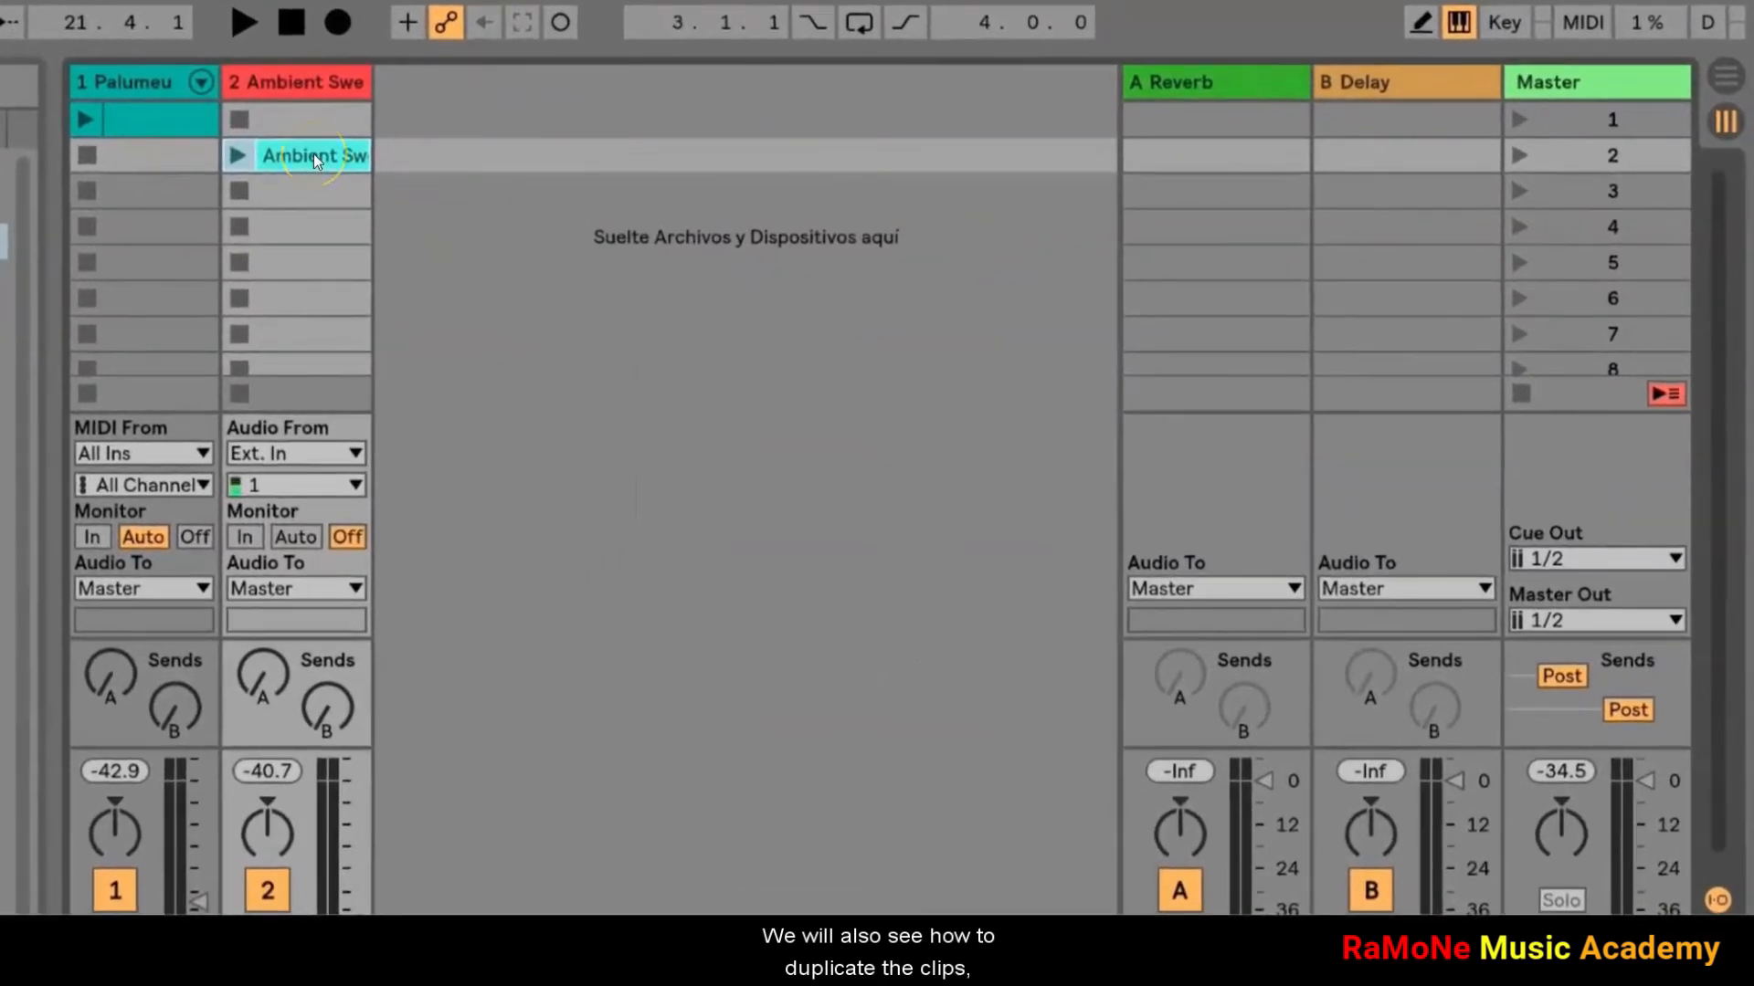
Step: Duplicate the Ambient Swells clip twice and the Palumeu clip twice into the slots below them
key(ctrl+d)
key(ctrl+d)
click(178, 121)
key(ctrl+d)
key(ctrl+d)
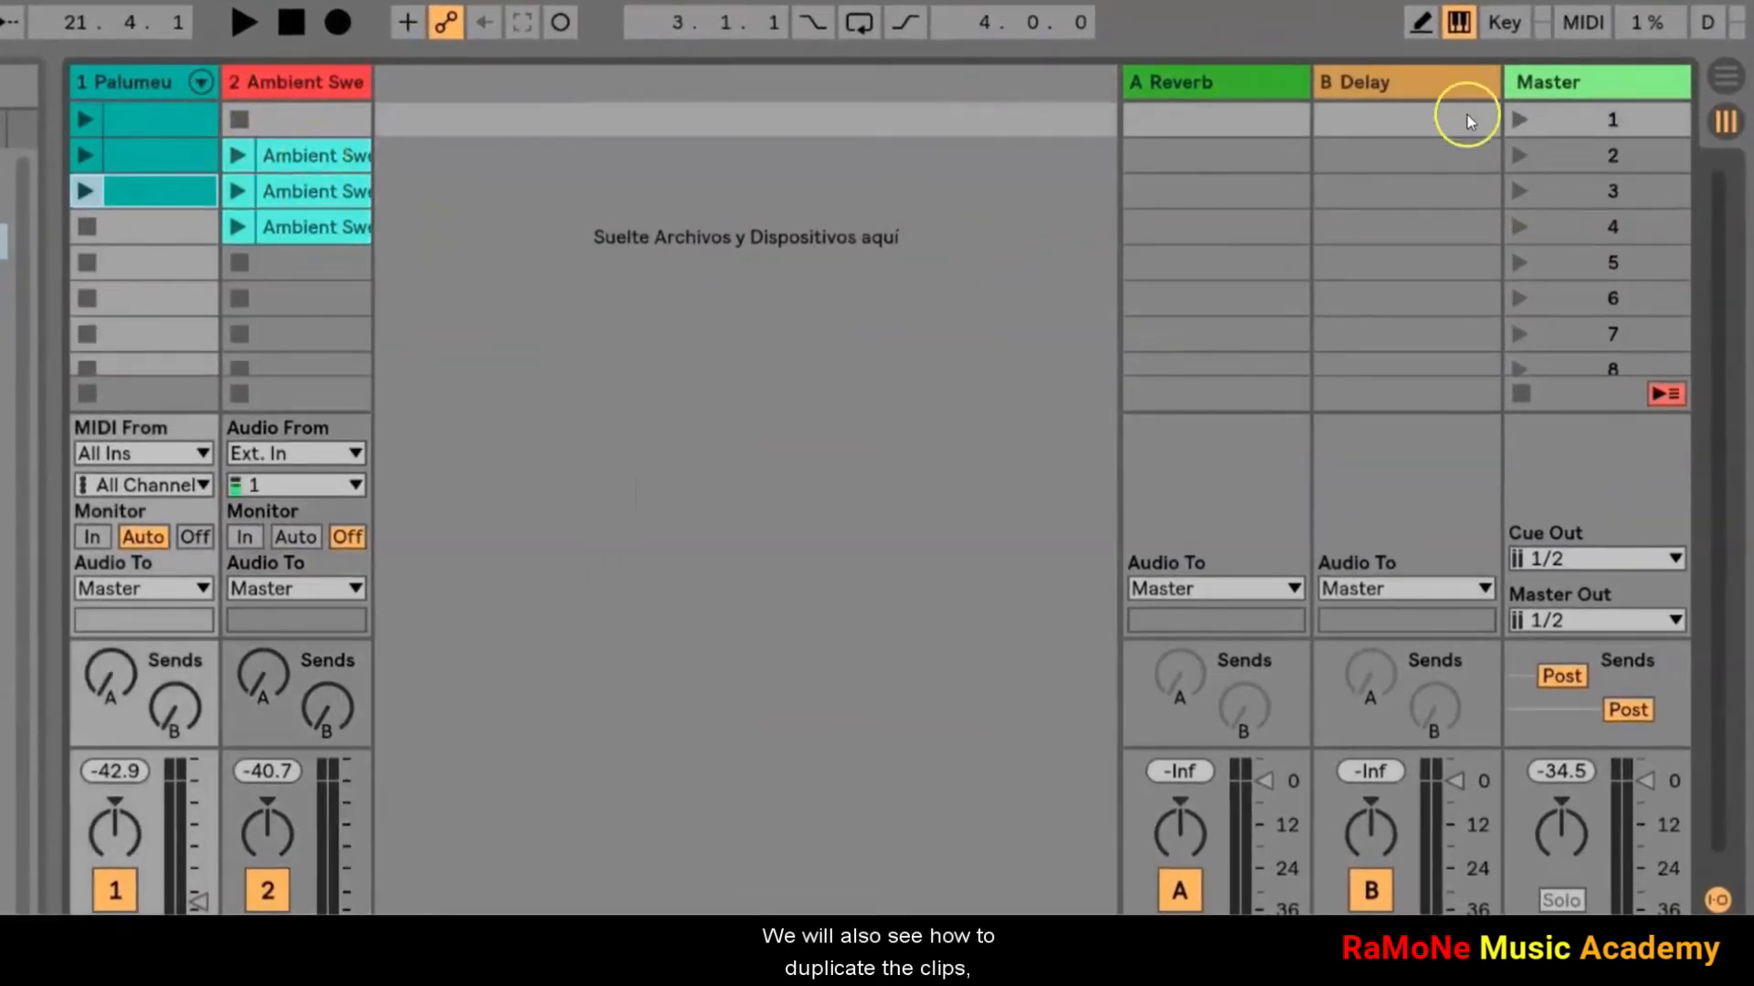
Step: Launch scenes 1 and 2, and delete the Palumeu clip from scene 2
click(1516, 120)
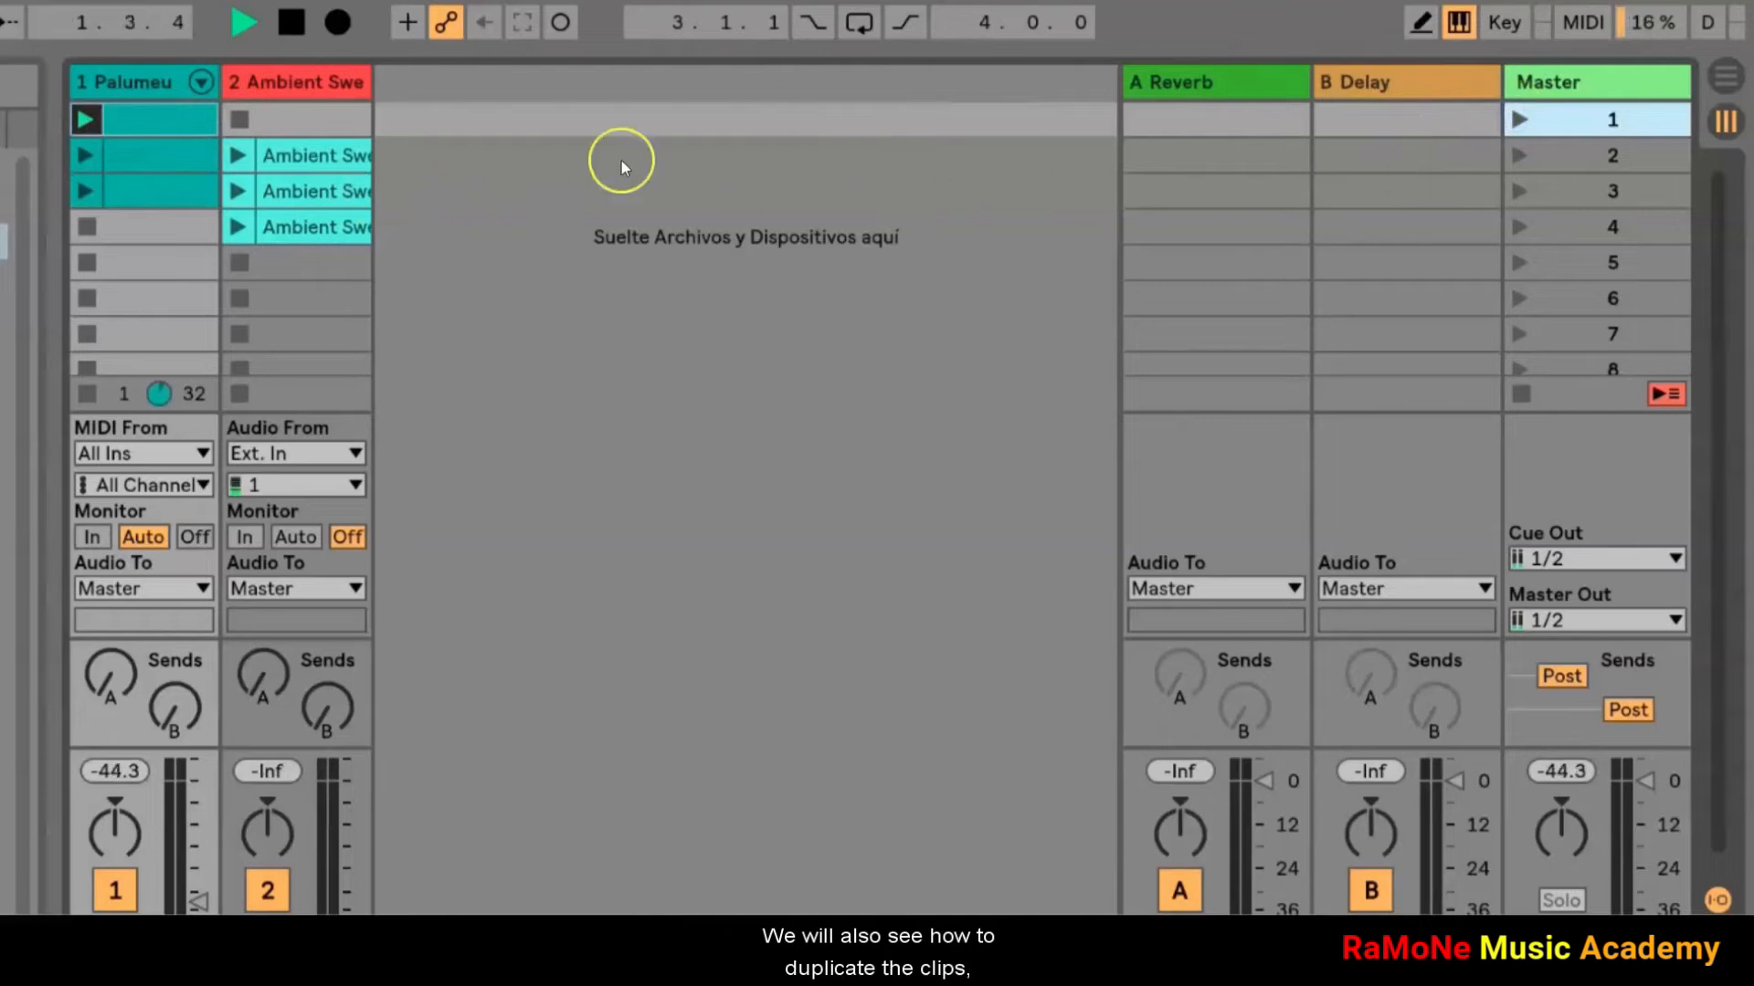
click(1520, 155)
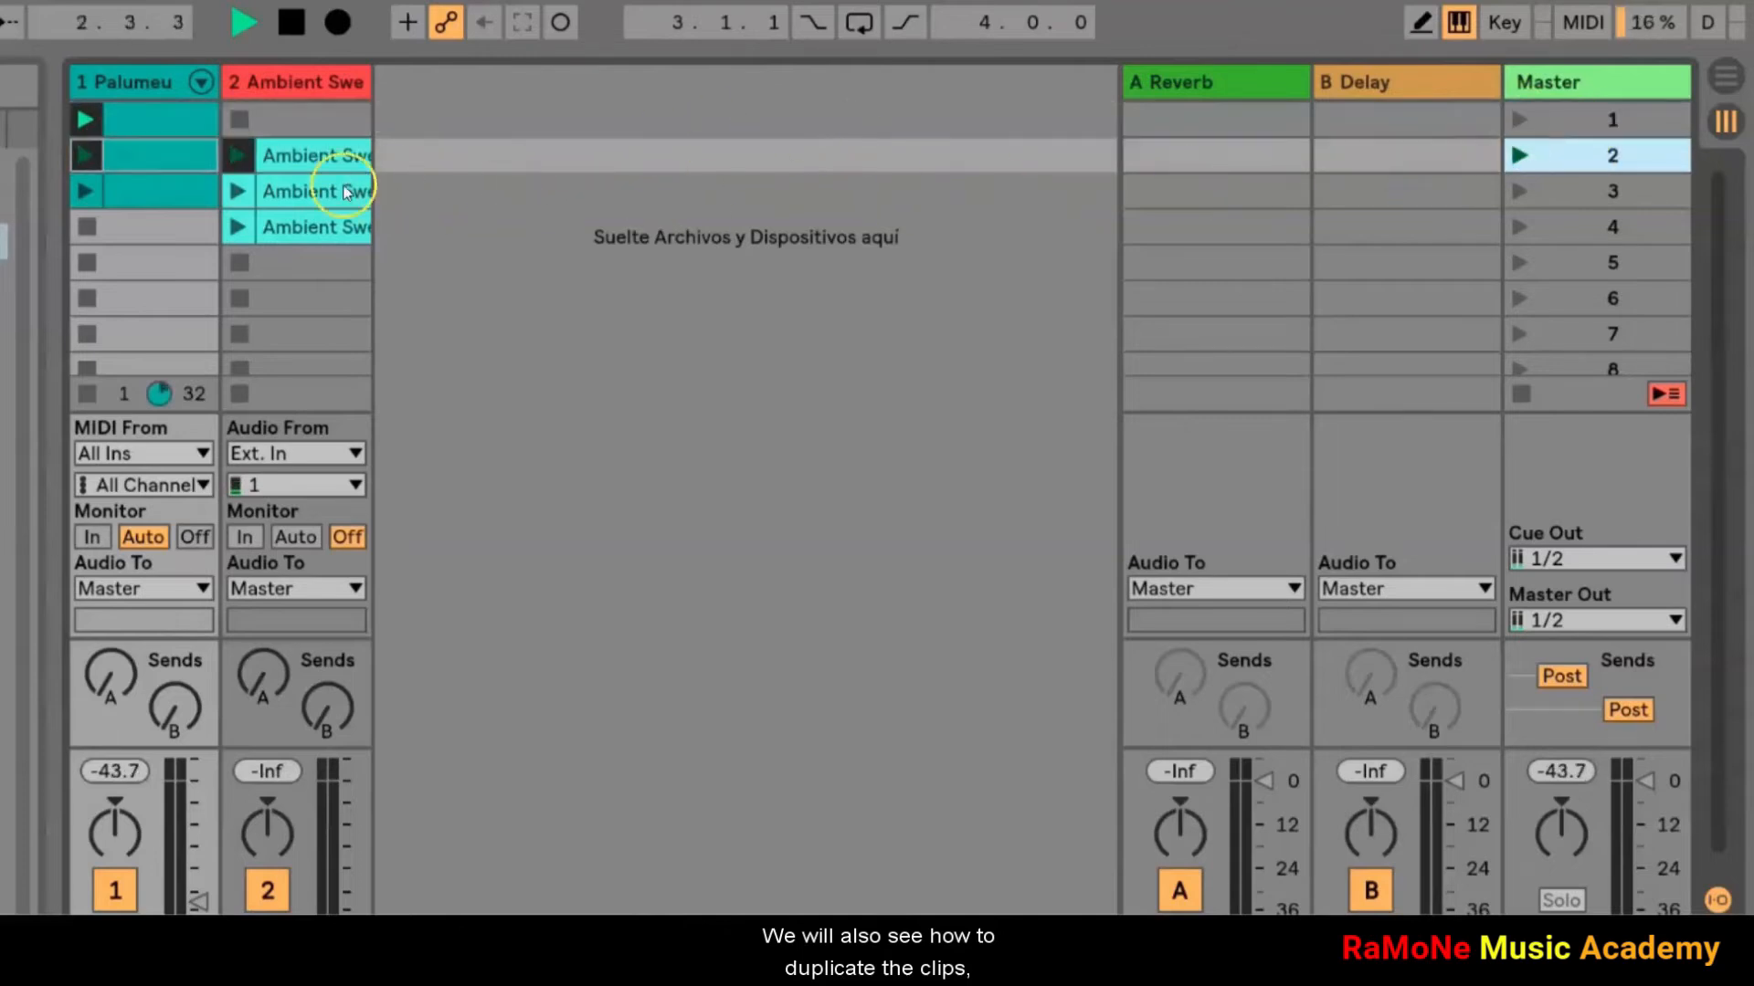
click(123, 160)
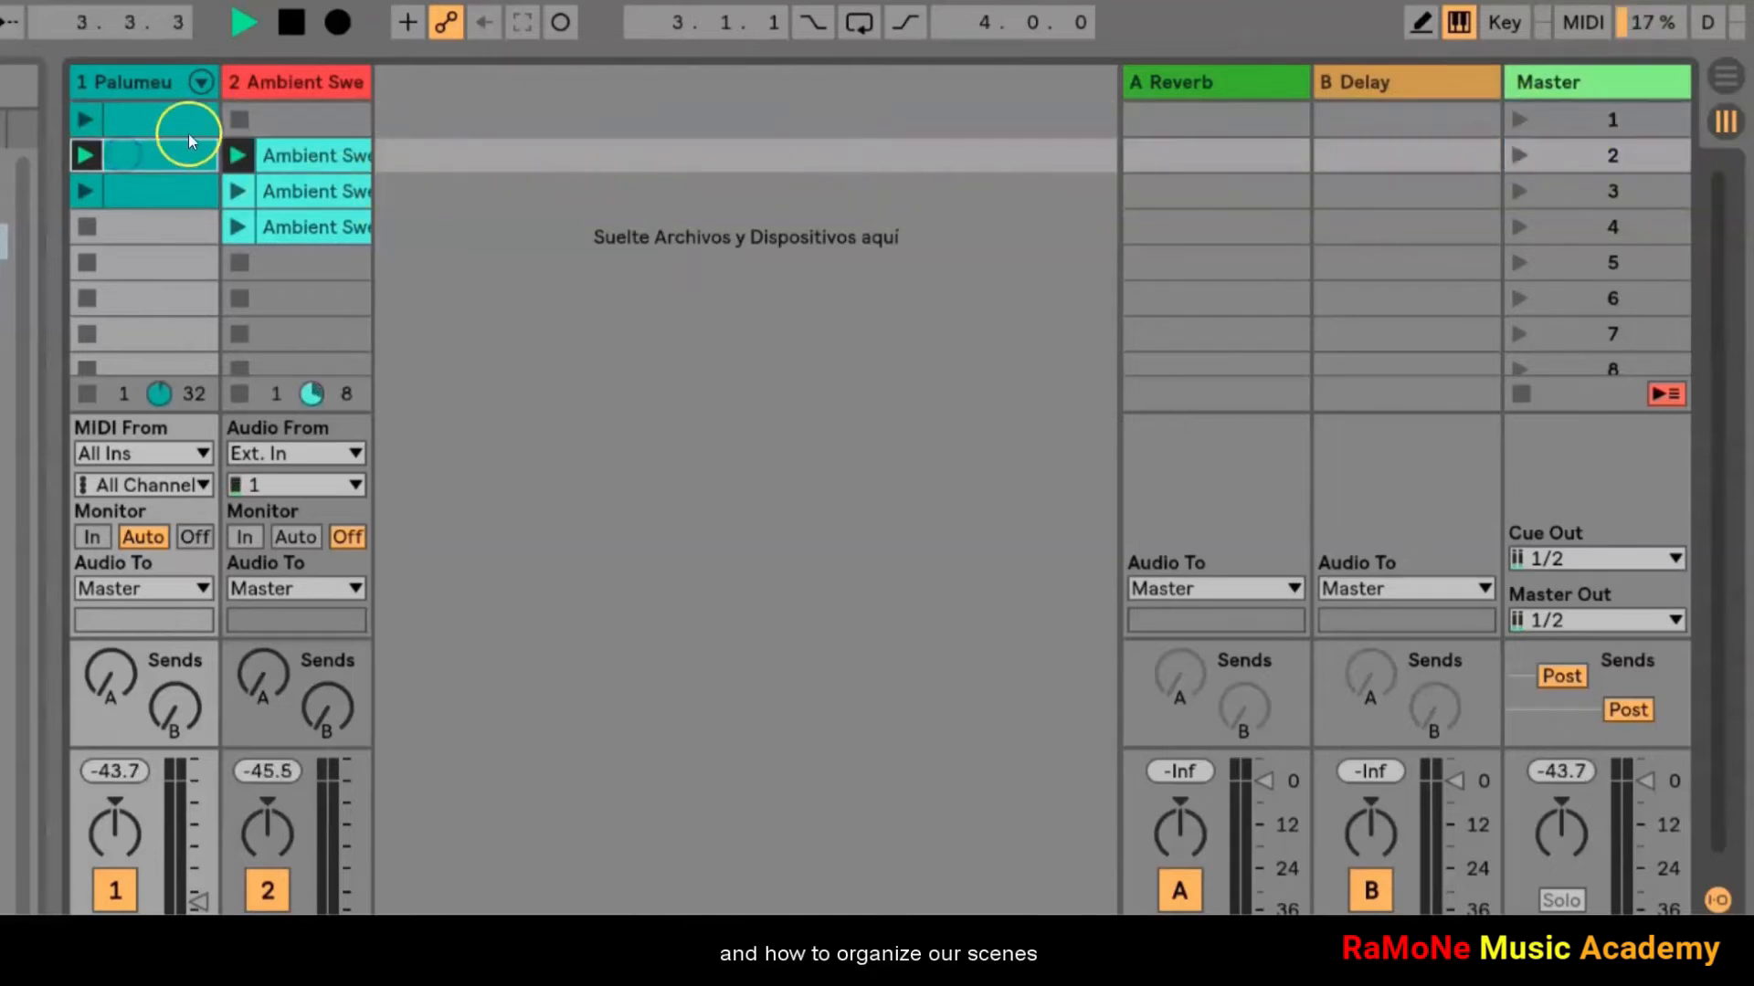
key(Delete)
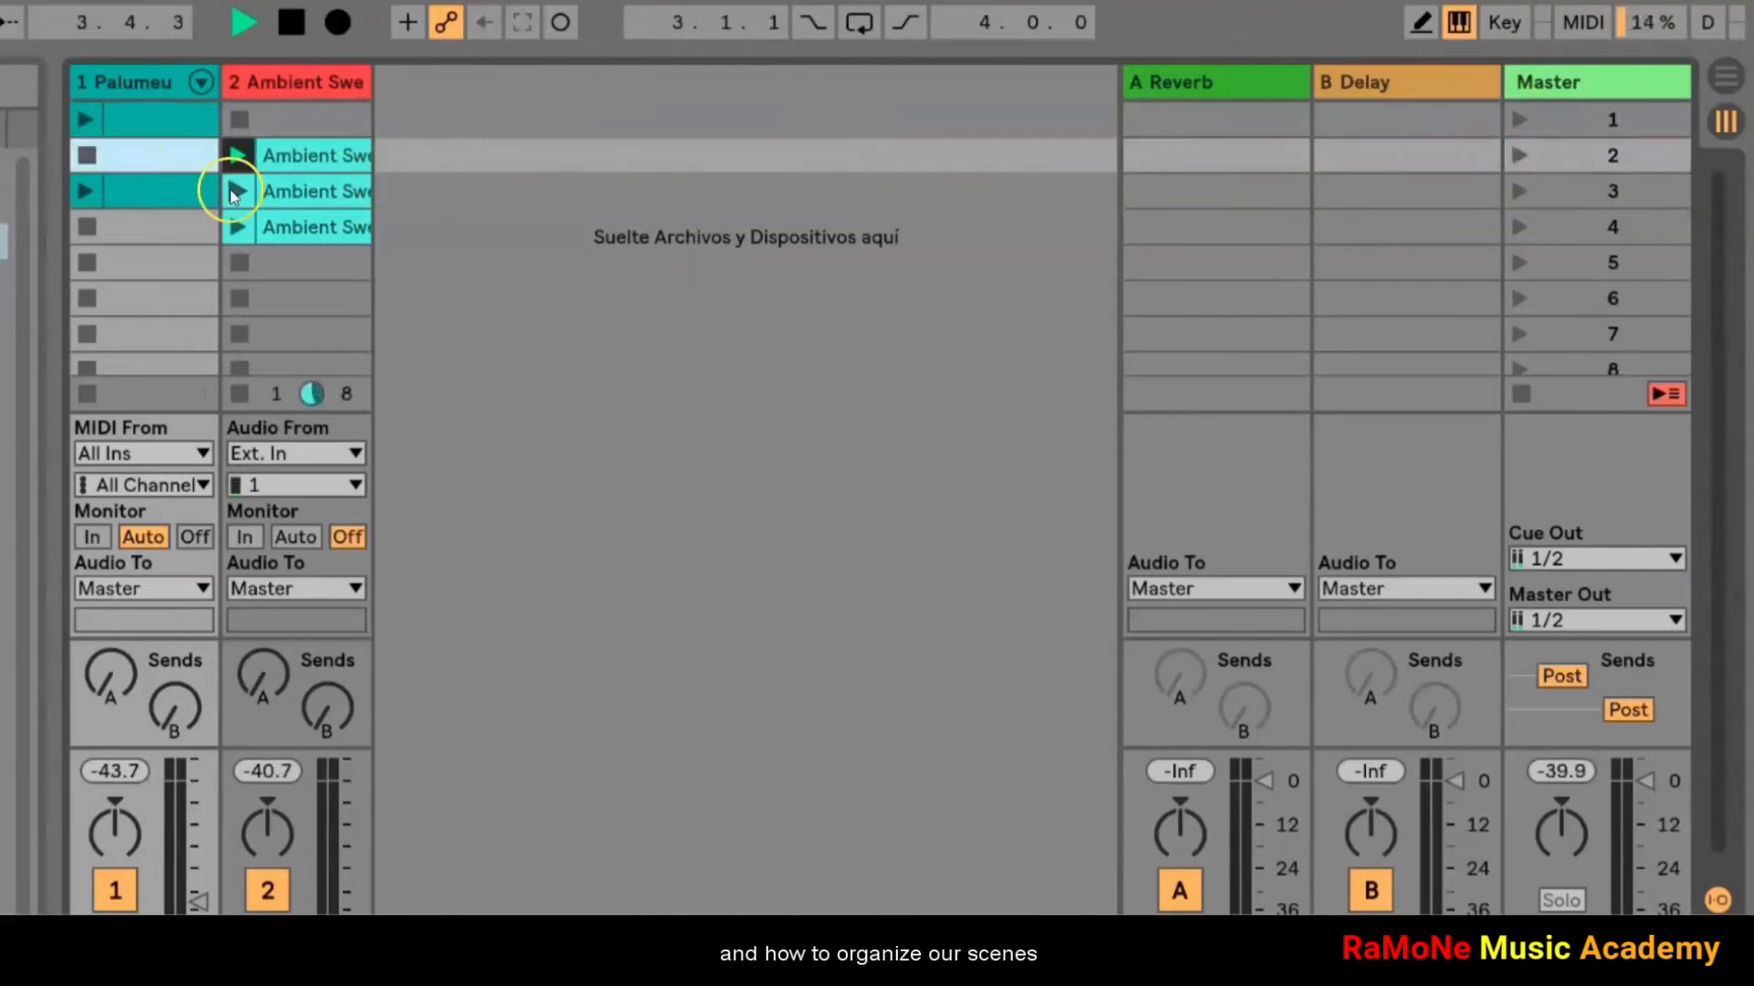
Step: Launch scenes 3 and 4, delete the Ambient Swells clip from scene 4 and stop playback
click(1520, 194)
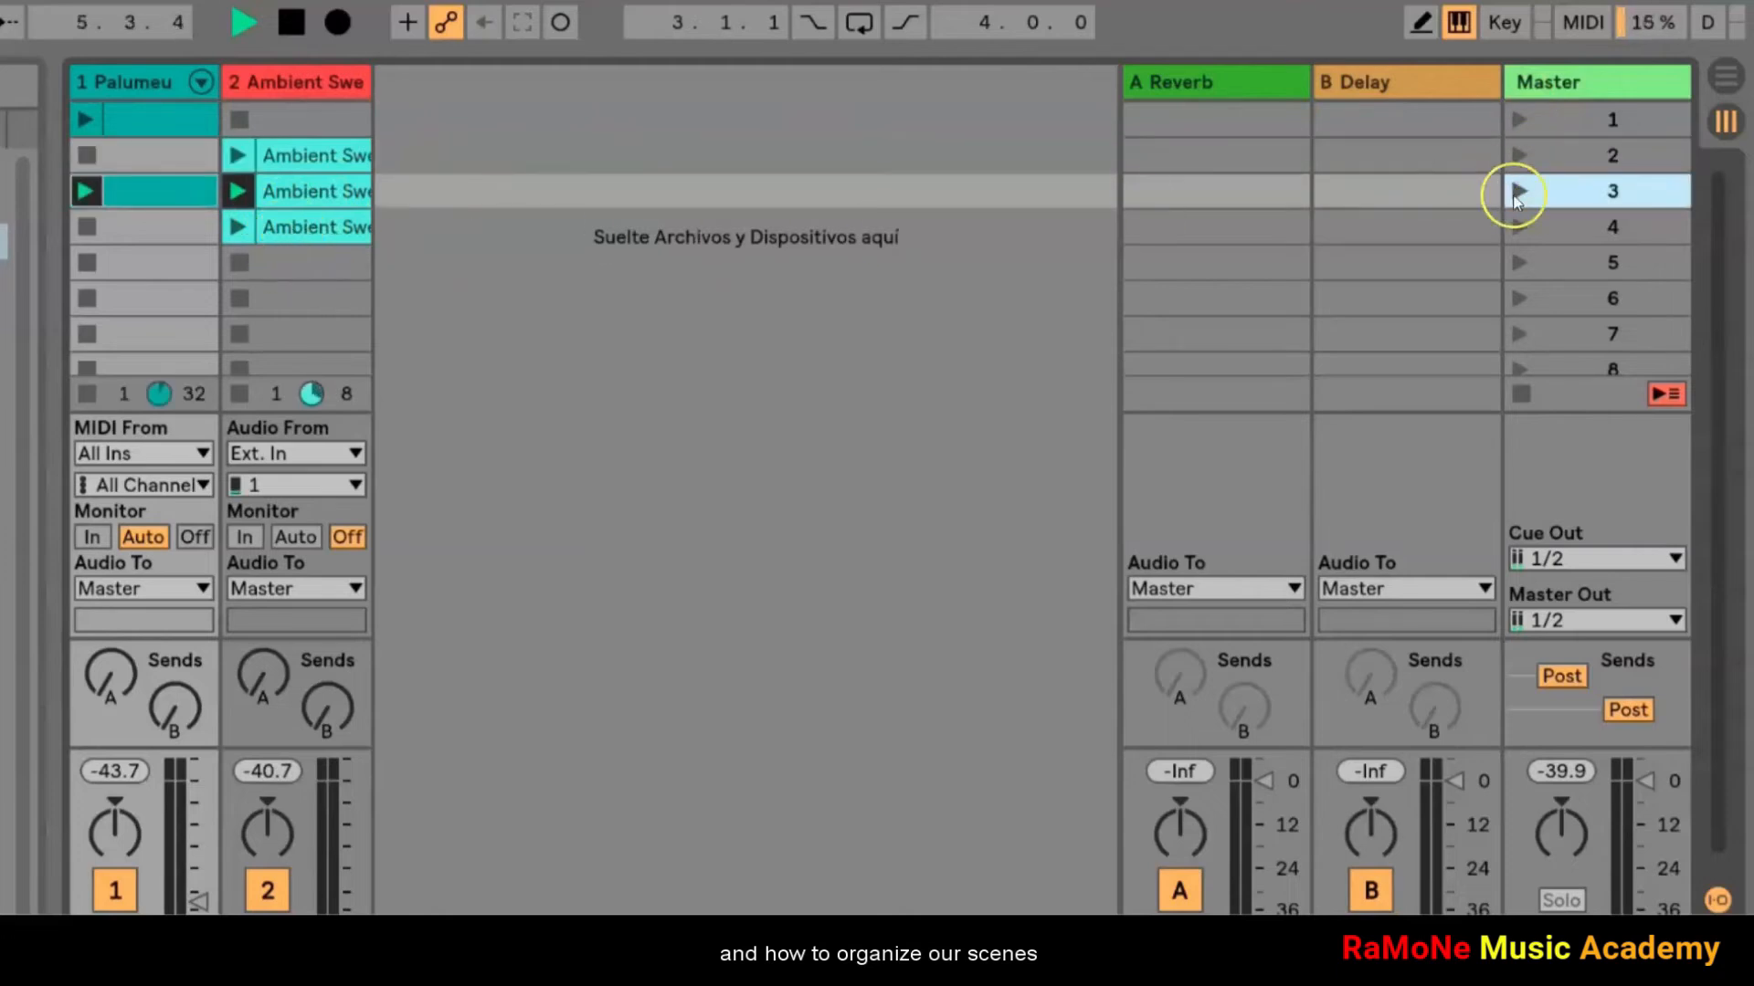
click(1519, 227)
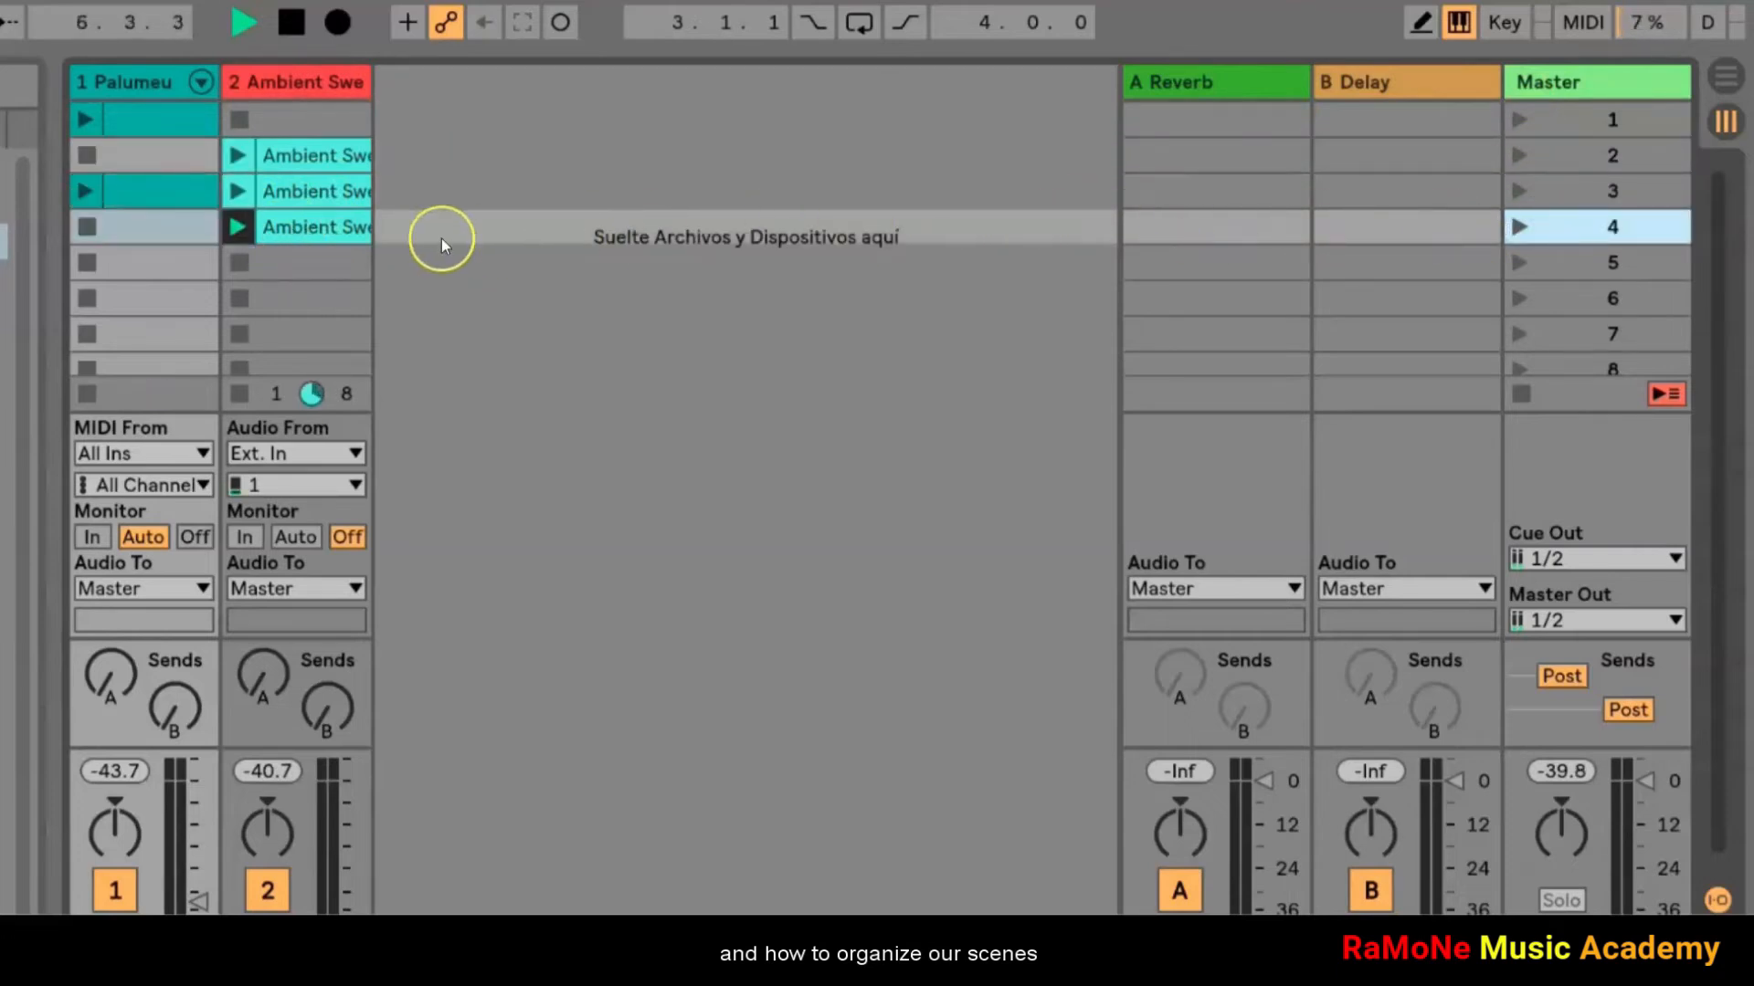
click(355, 231)
key(Delete)
click(291, 31)
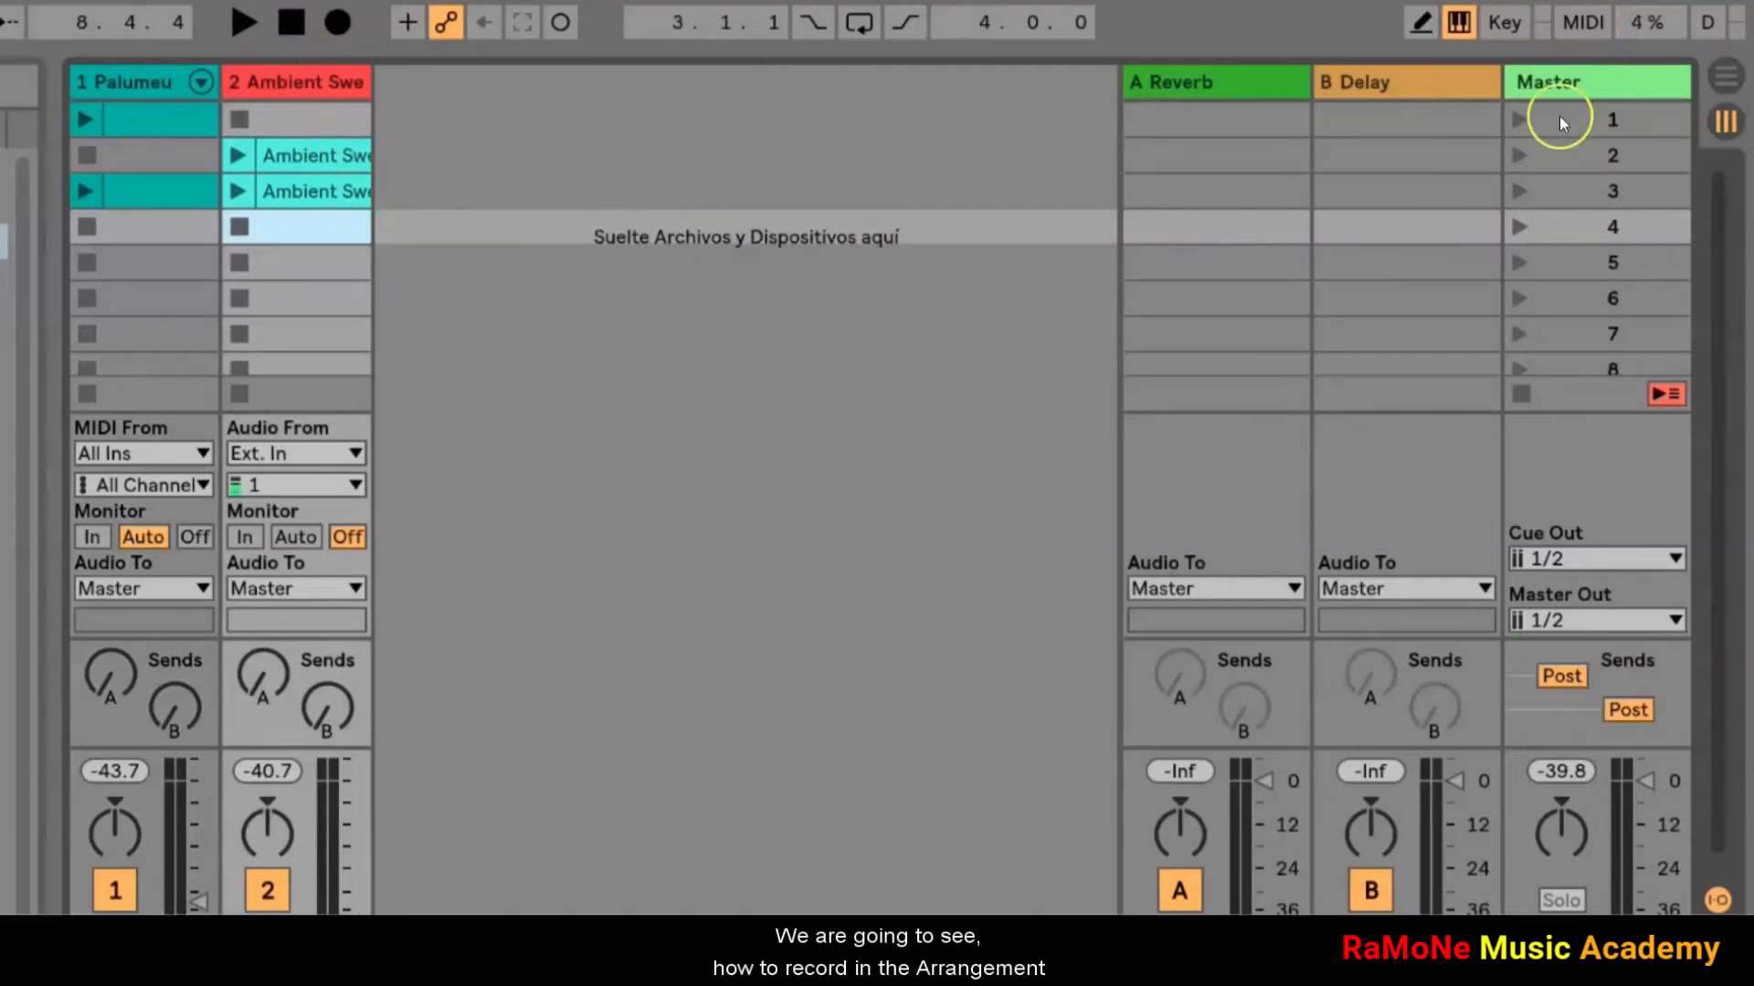
Step: Start recording into the Arrangement and launch scenes 1, 2 and 3 in sequence
click(338, 23)
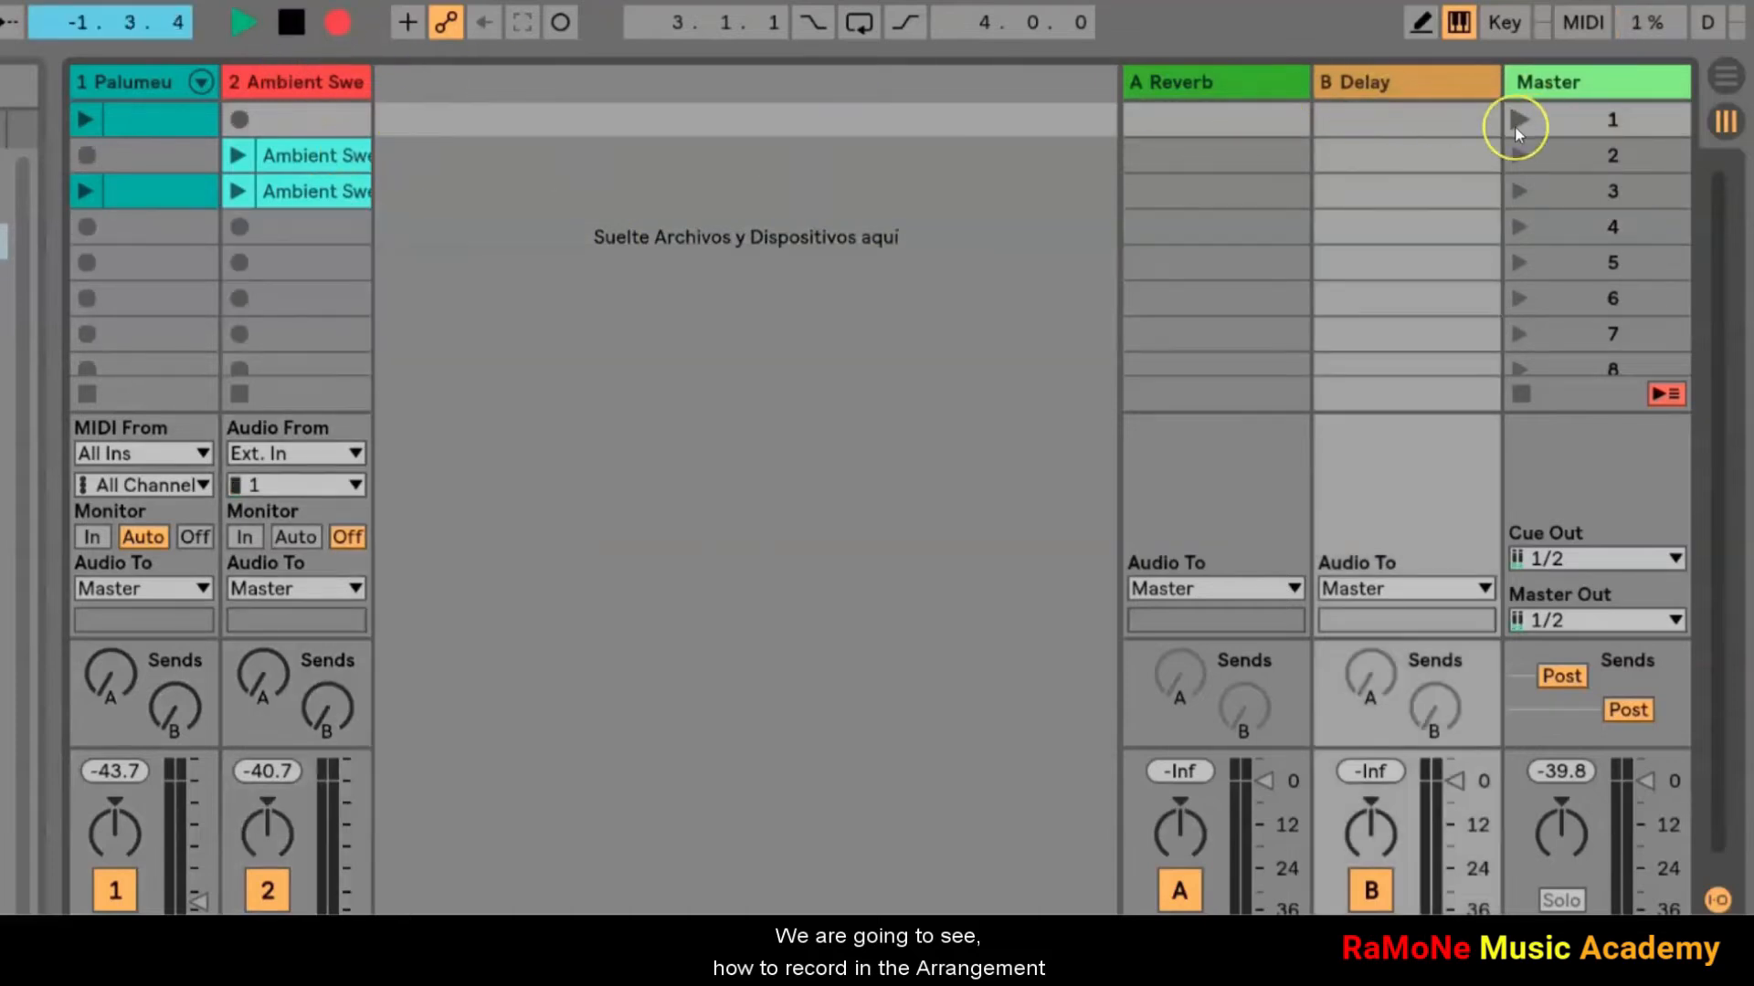
click(1515, 124)
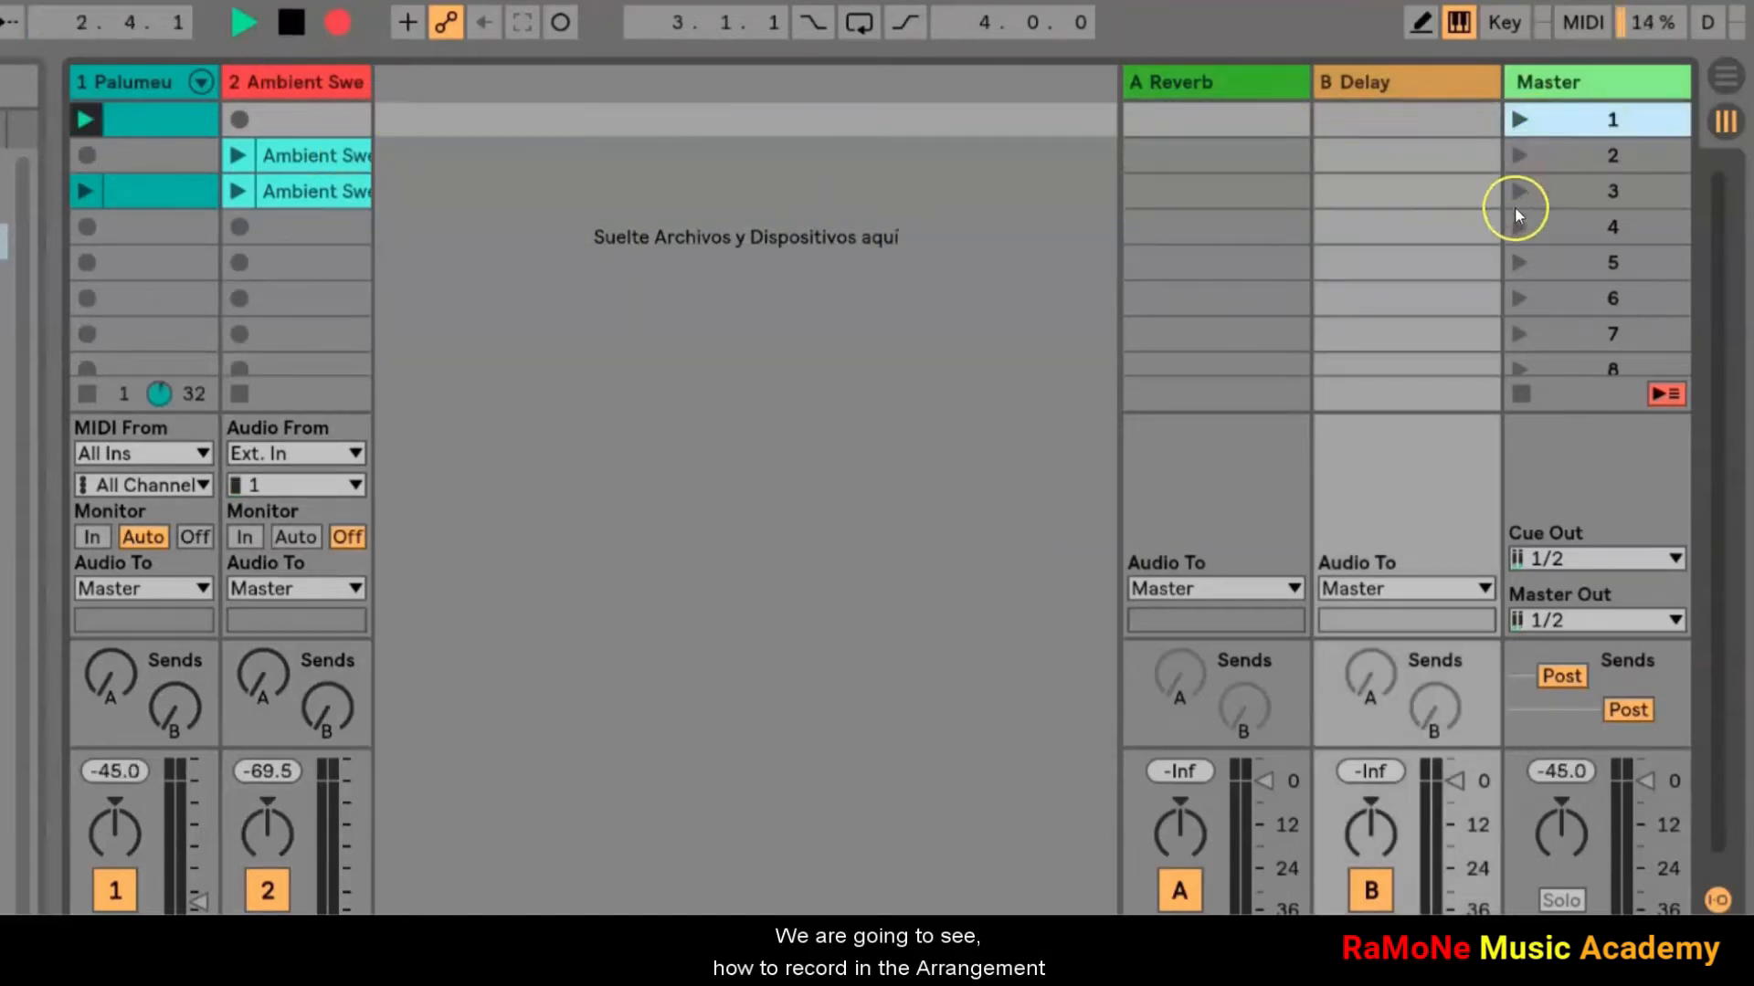
click(1520, 156)
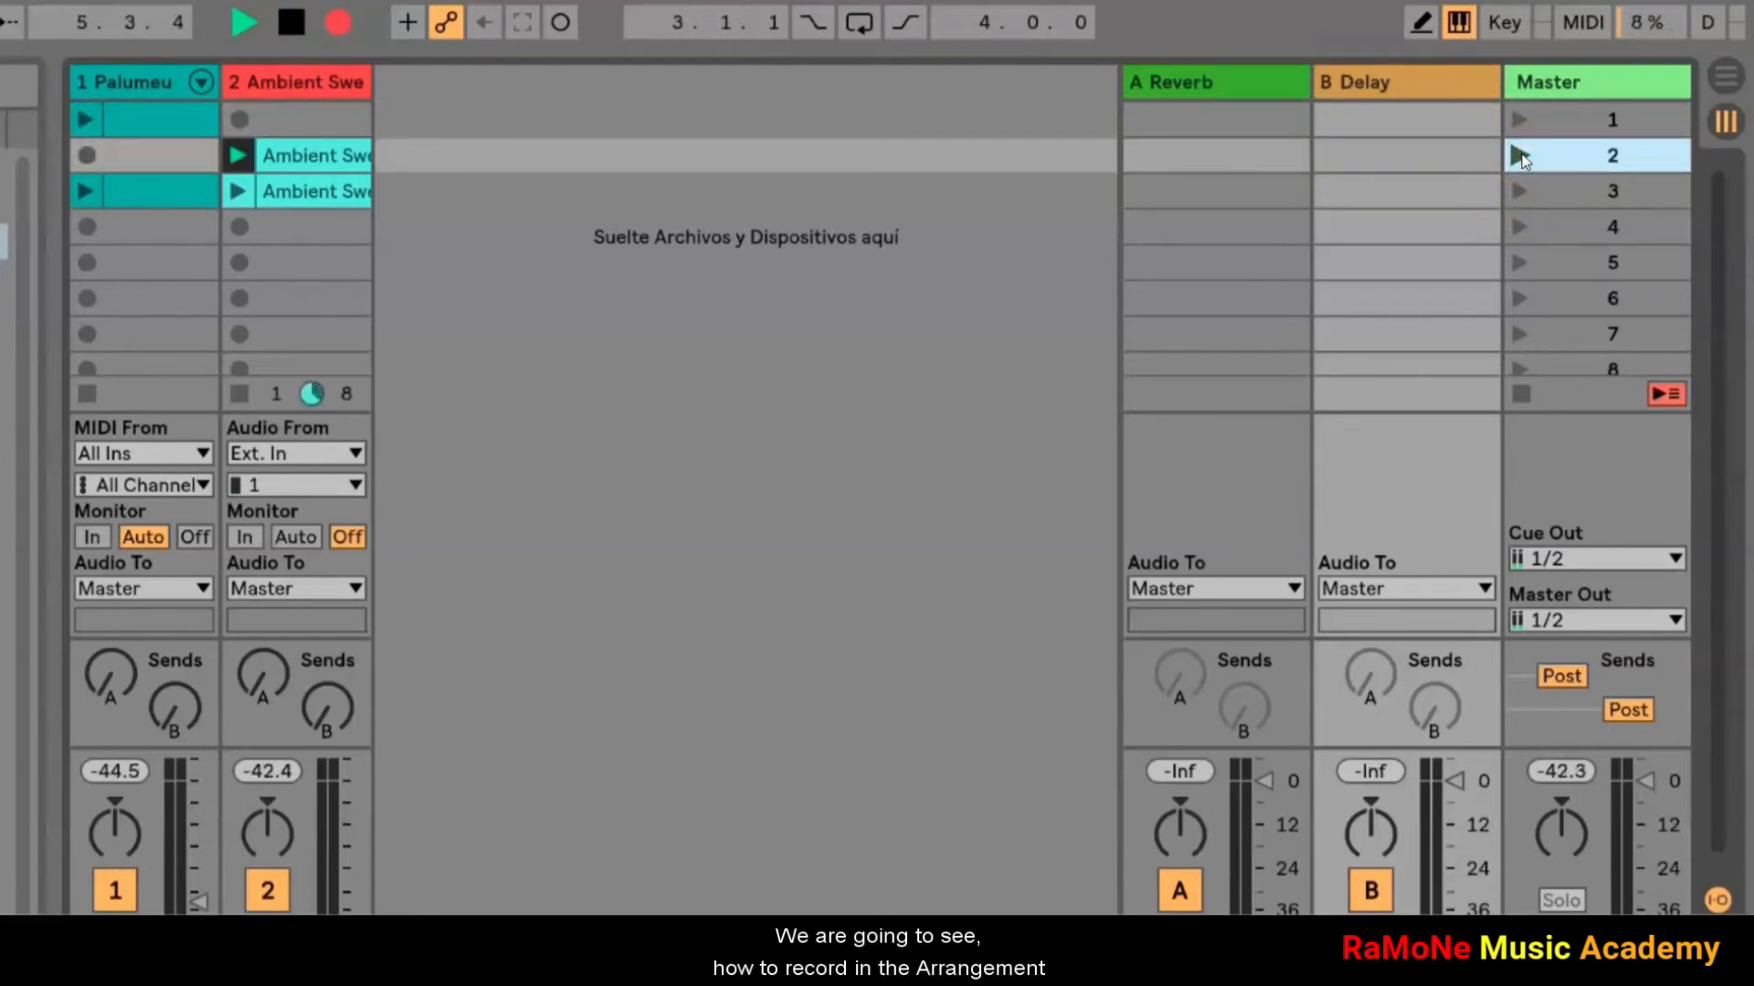
click(1518, 192)
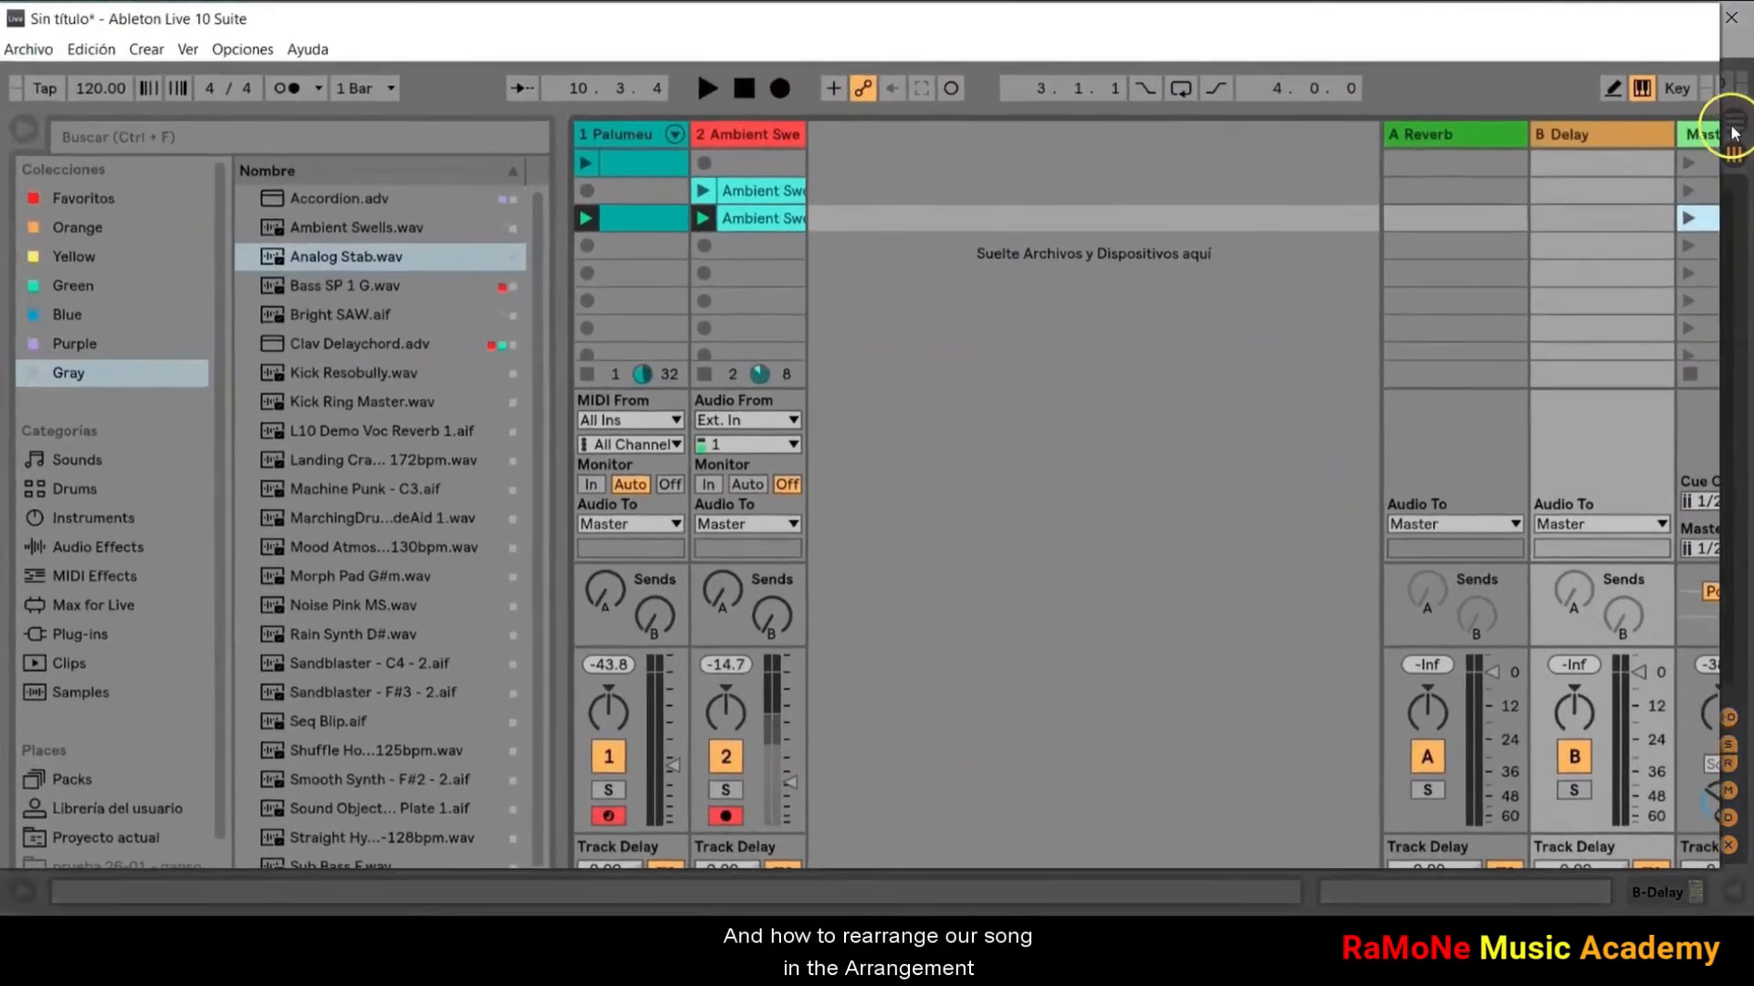
Step: Switch to the Arrangement with the browser hidden and return the tracks to Arrangement playback
click(1723, 148)
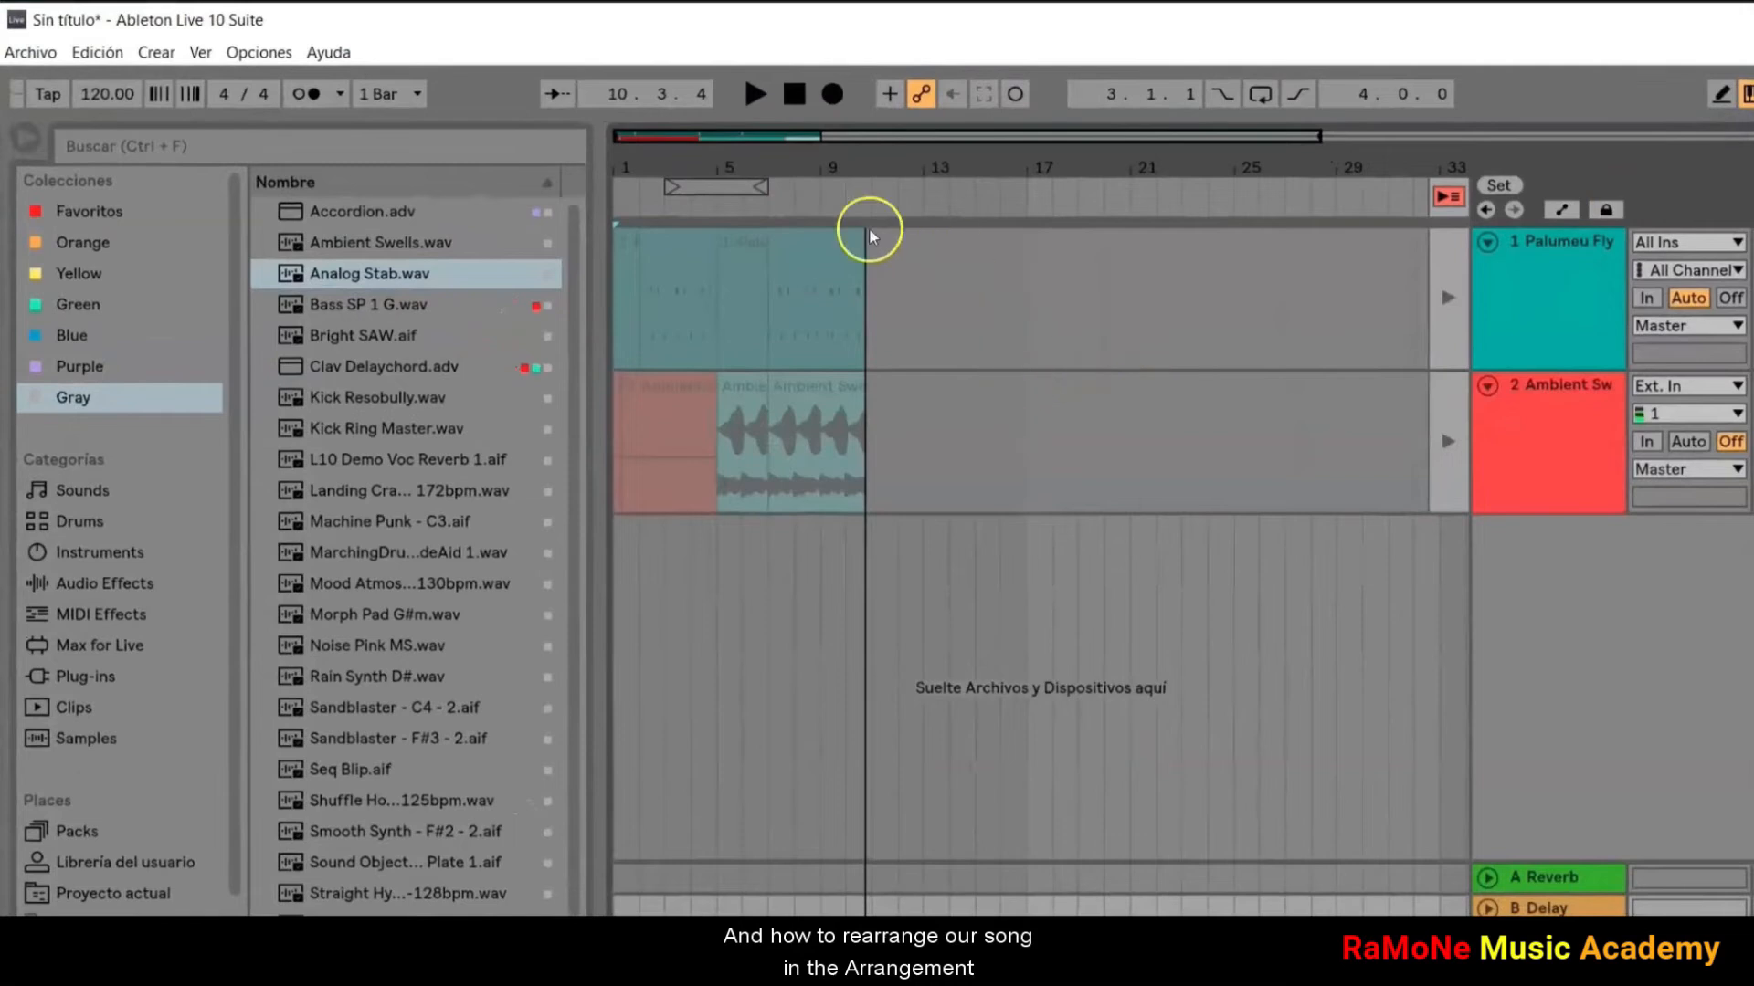
click(28, 141)
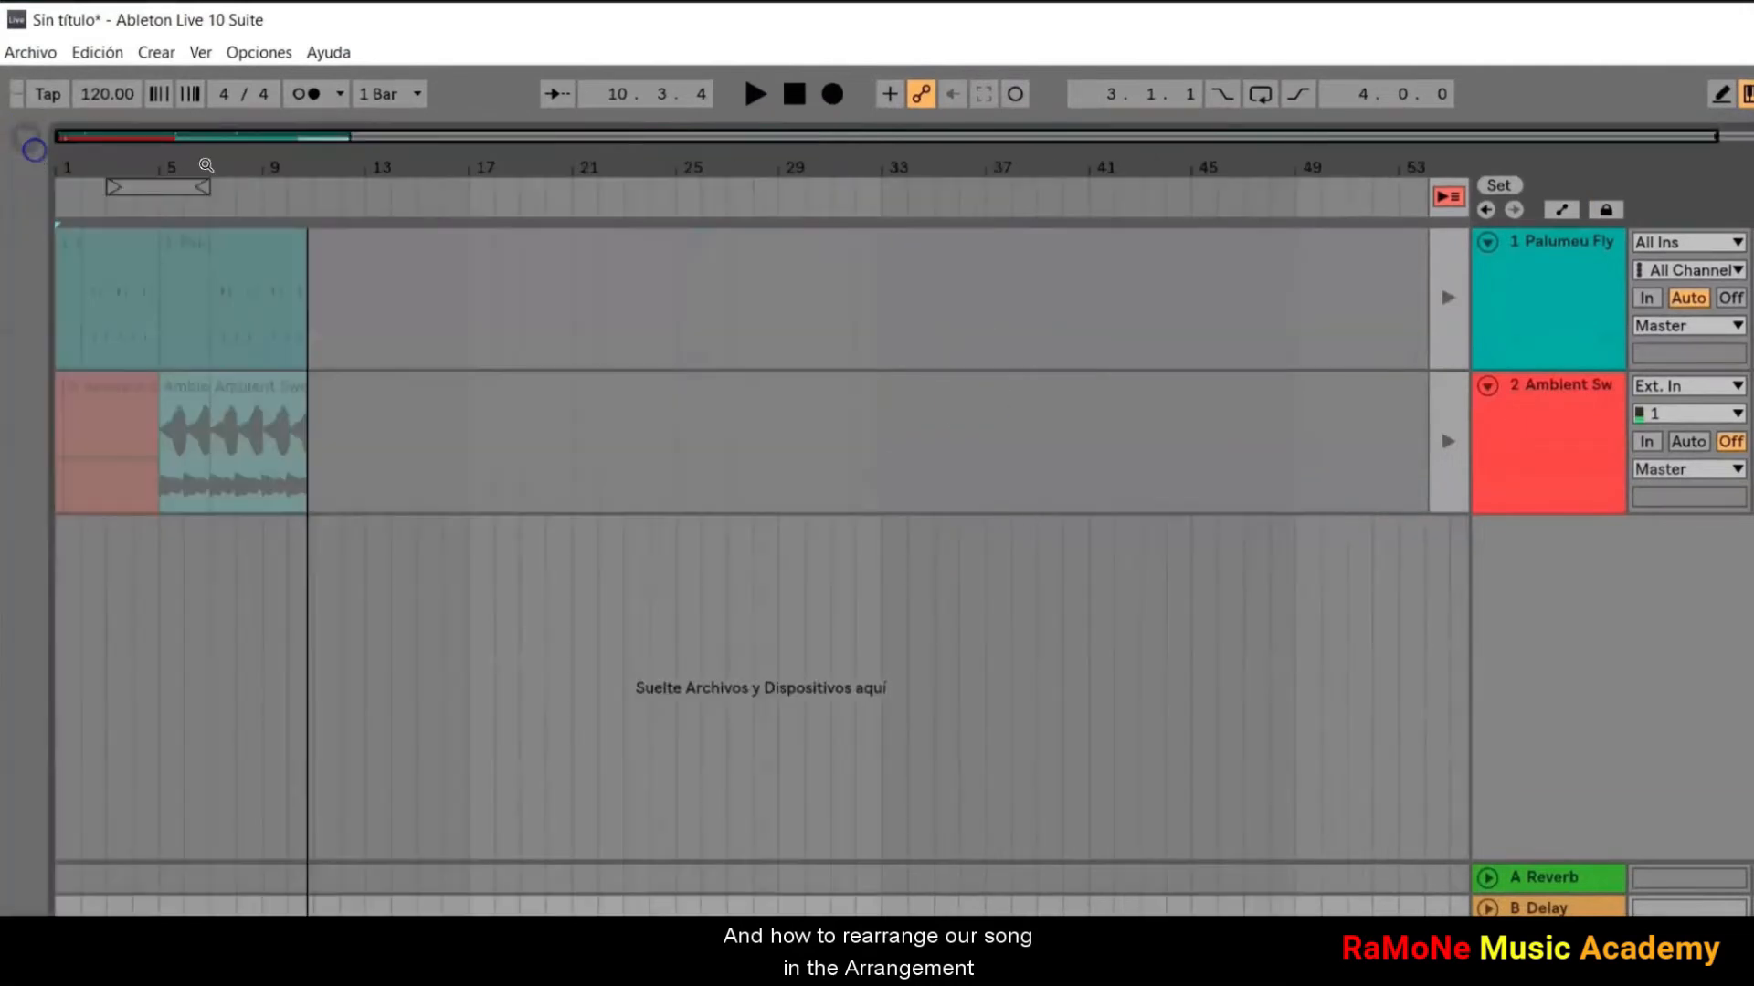
click(1438, 197)
Step: Move the last Palumeu and Ambient Swells clips along the timeline, and shift the material selected from bar 7 onwards two bars earlier
drag(243, 245, 501, 248)
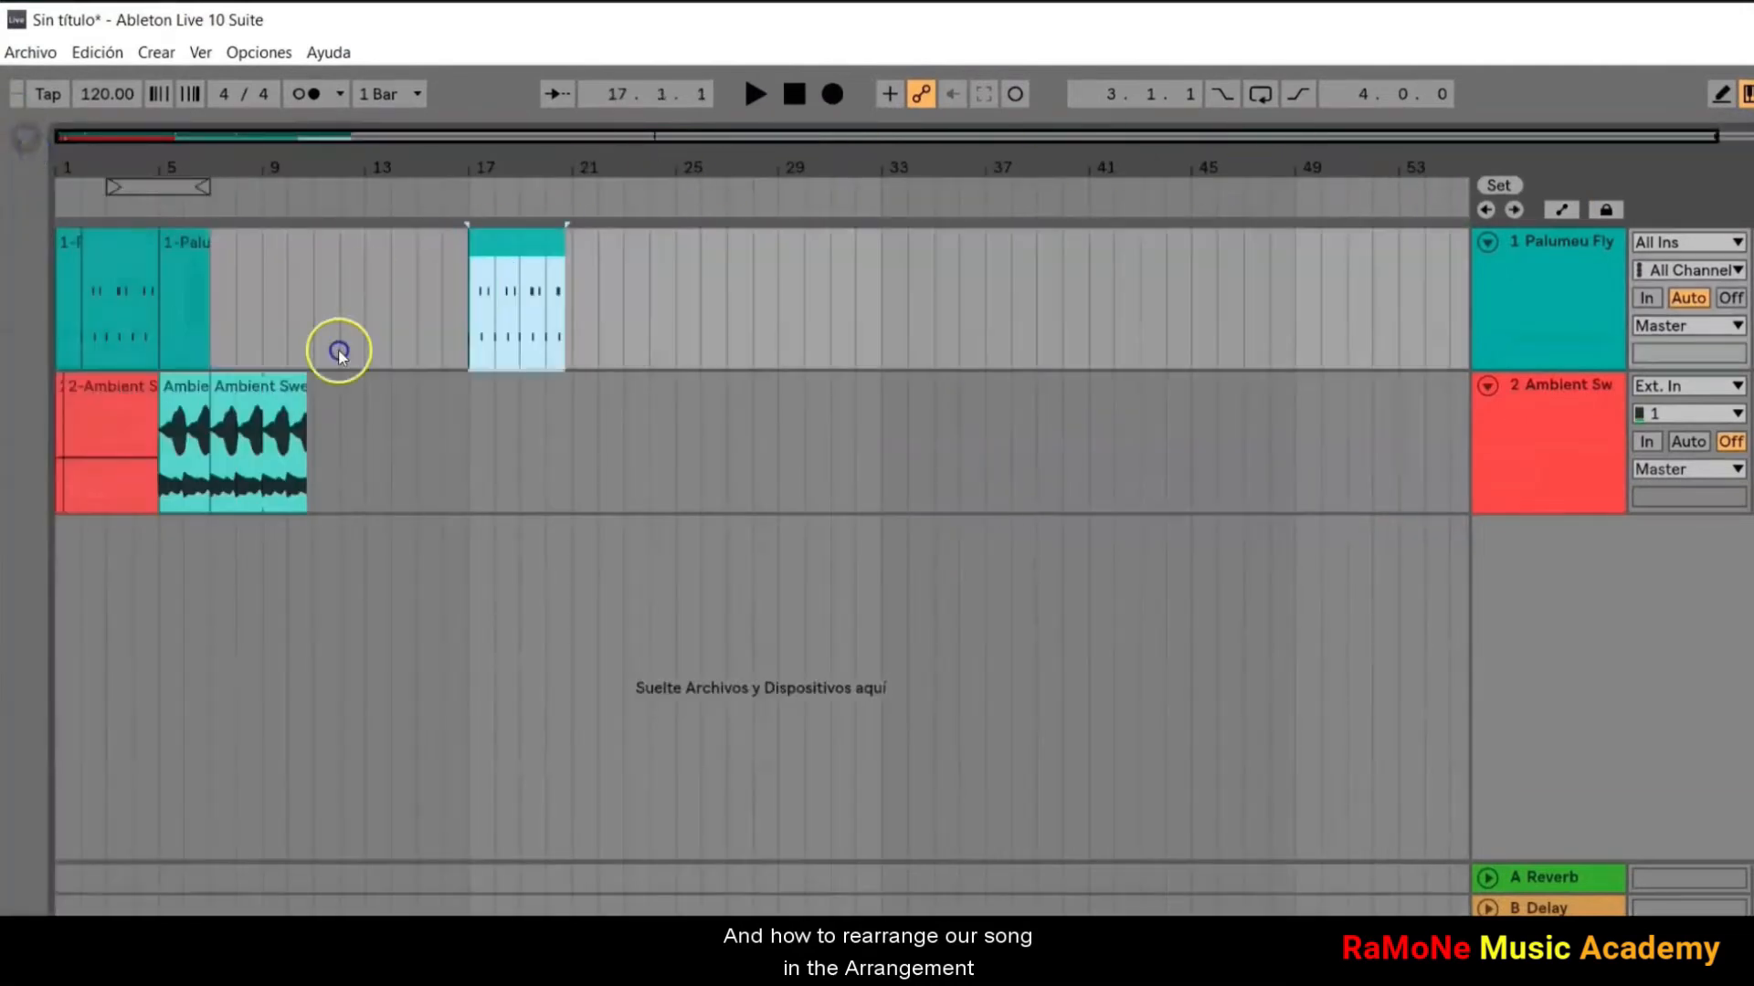
drag(265, 386, 344, 392)
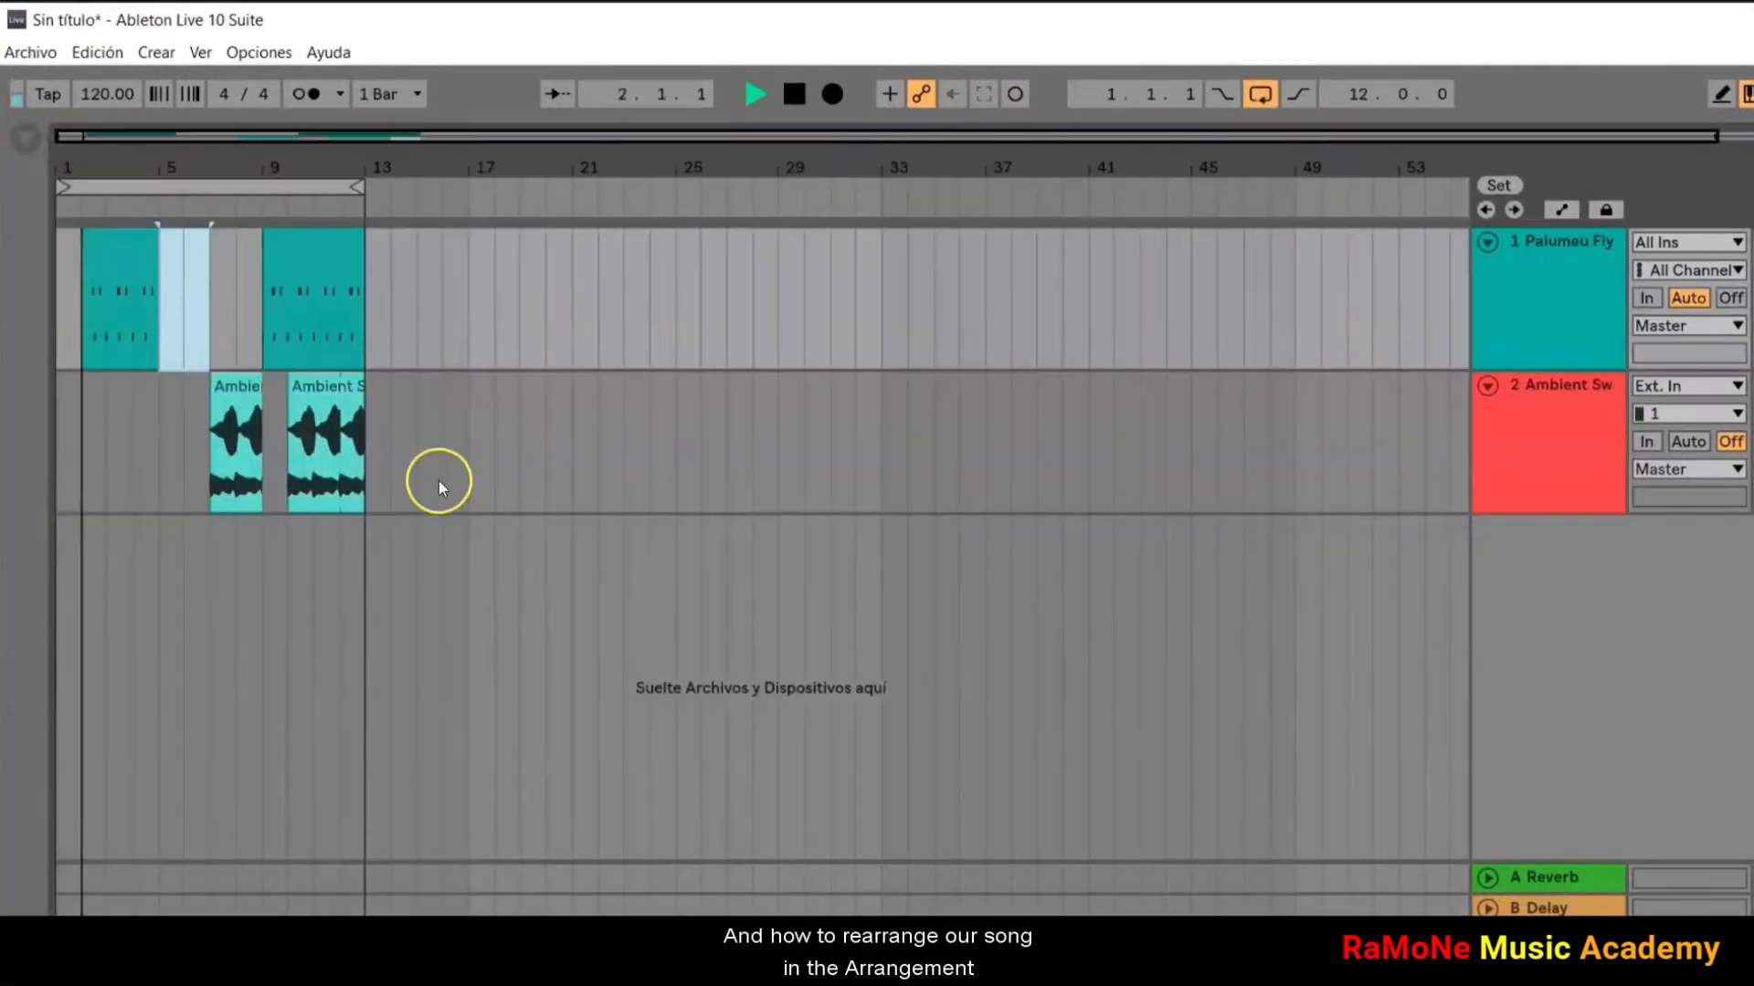
drag(438, 478, 215, 320)
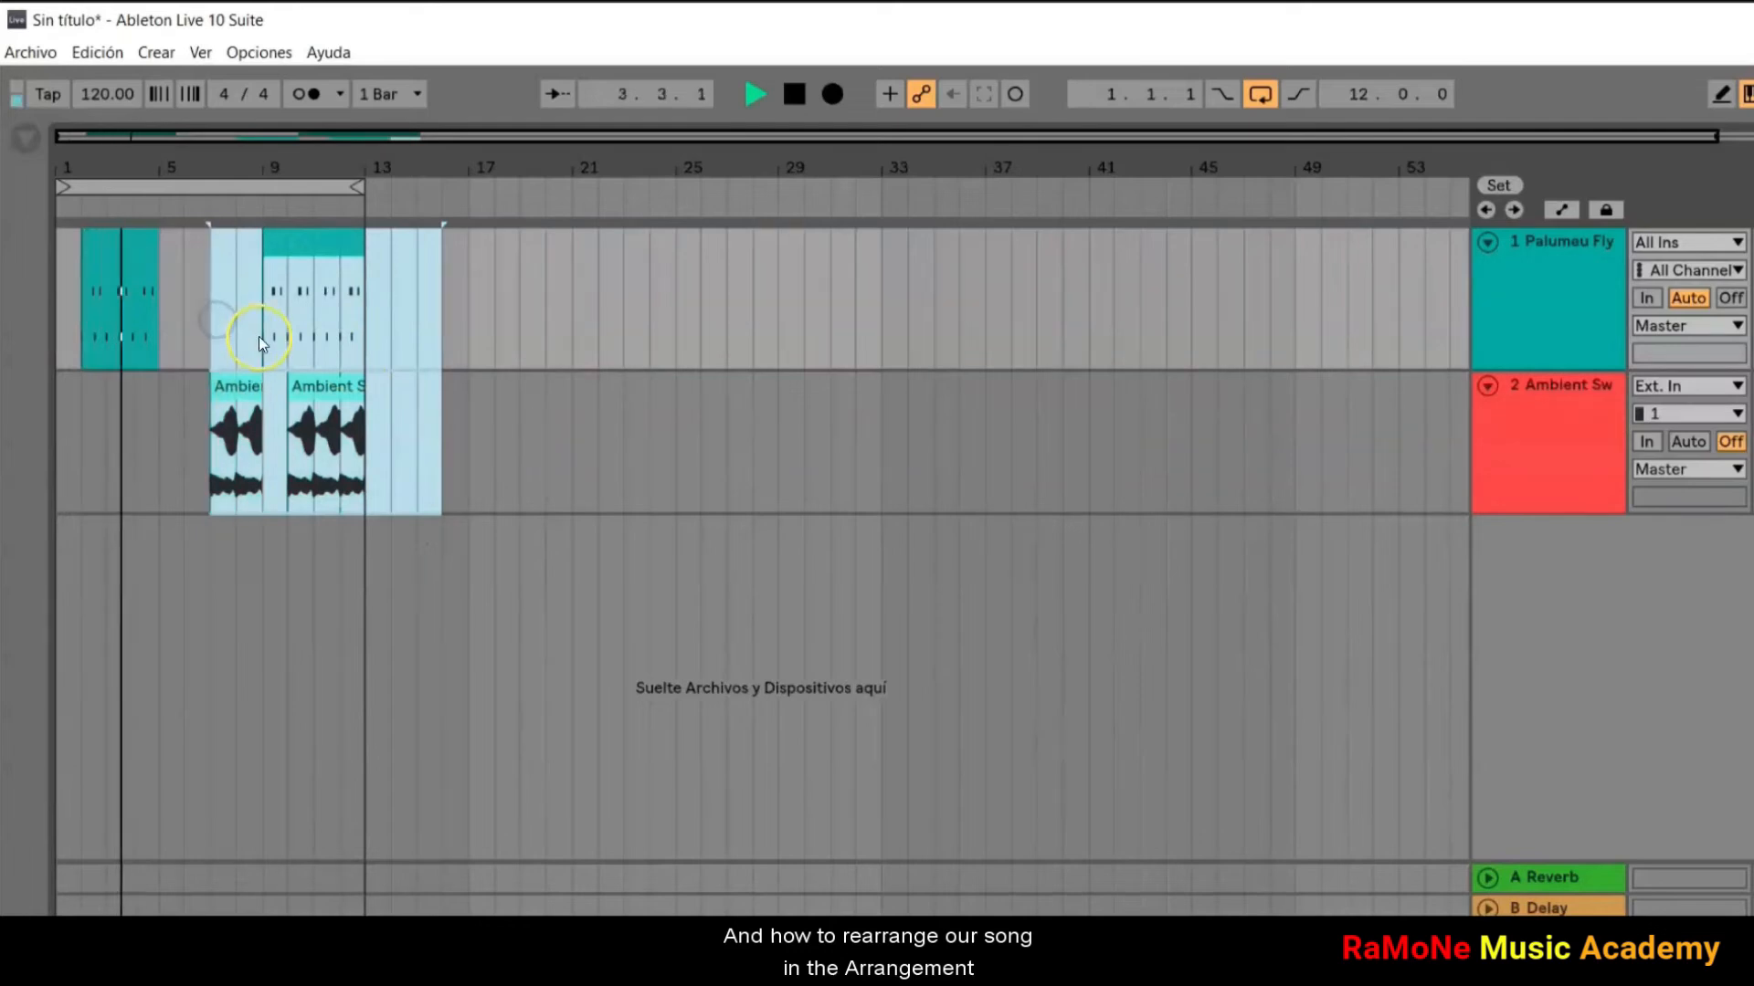
key(Left)
key(Left)
Step: Shift all clips one bar earlier so they begin at bar 1, and set the loop length to 10 bars
drag(411, 542, 86, 305)
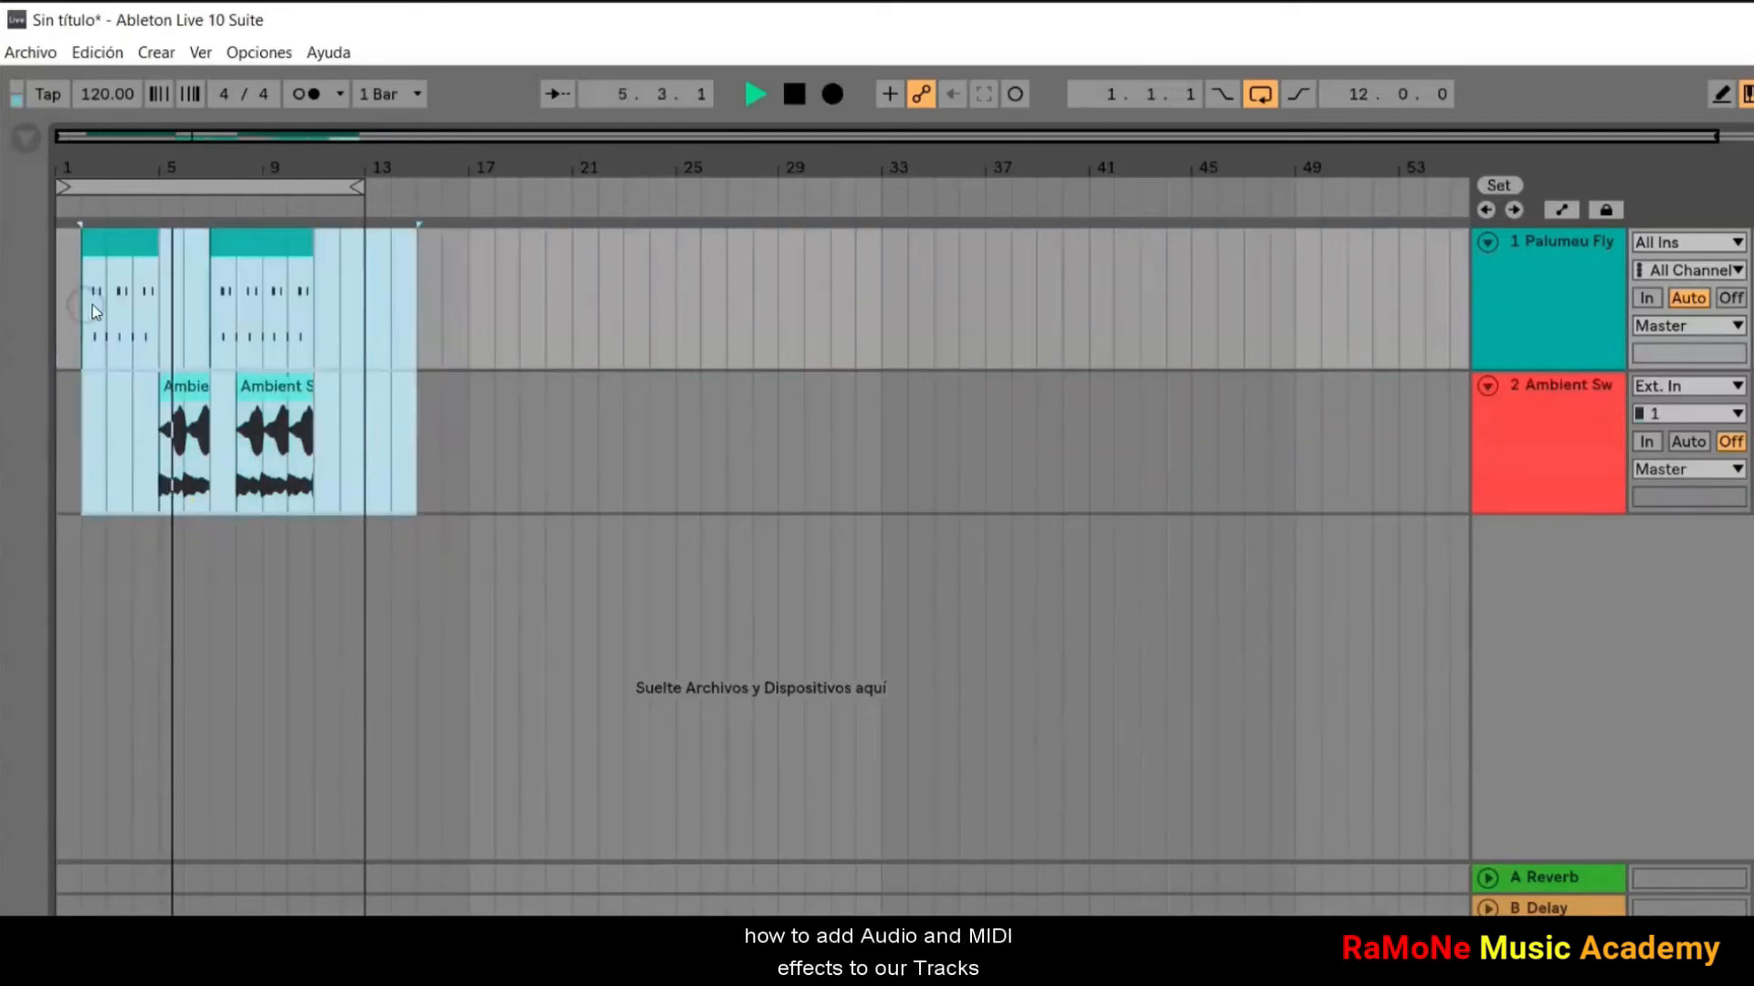
key(Left)
drag(363, 188, 320, 200)
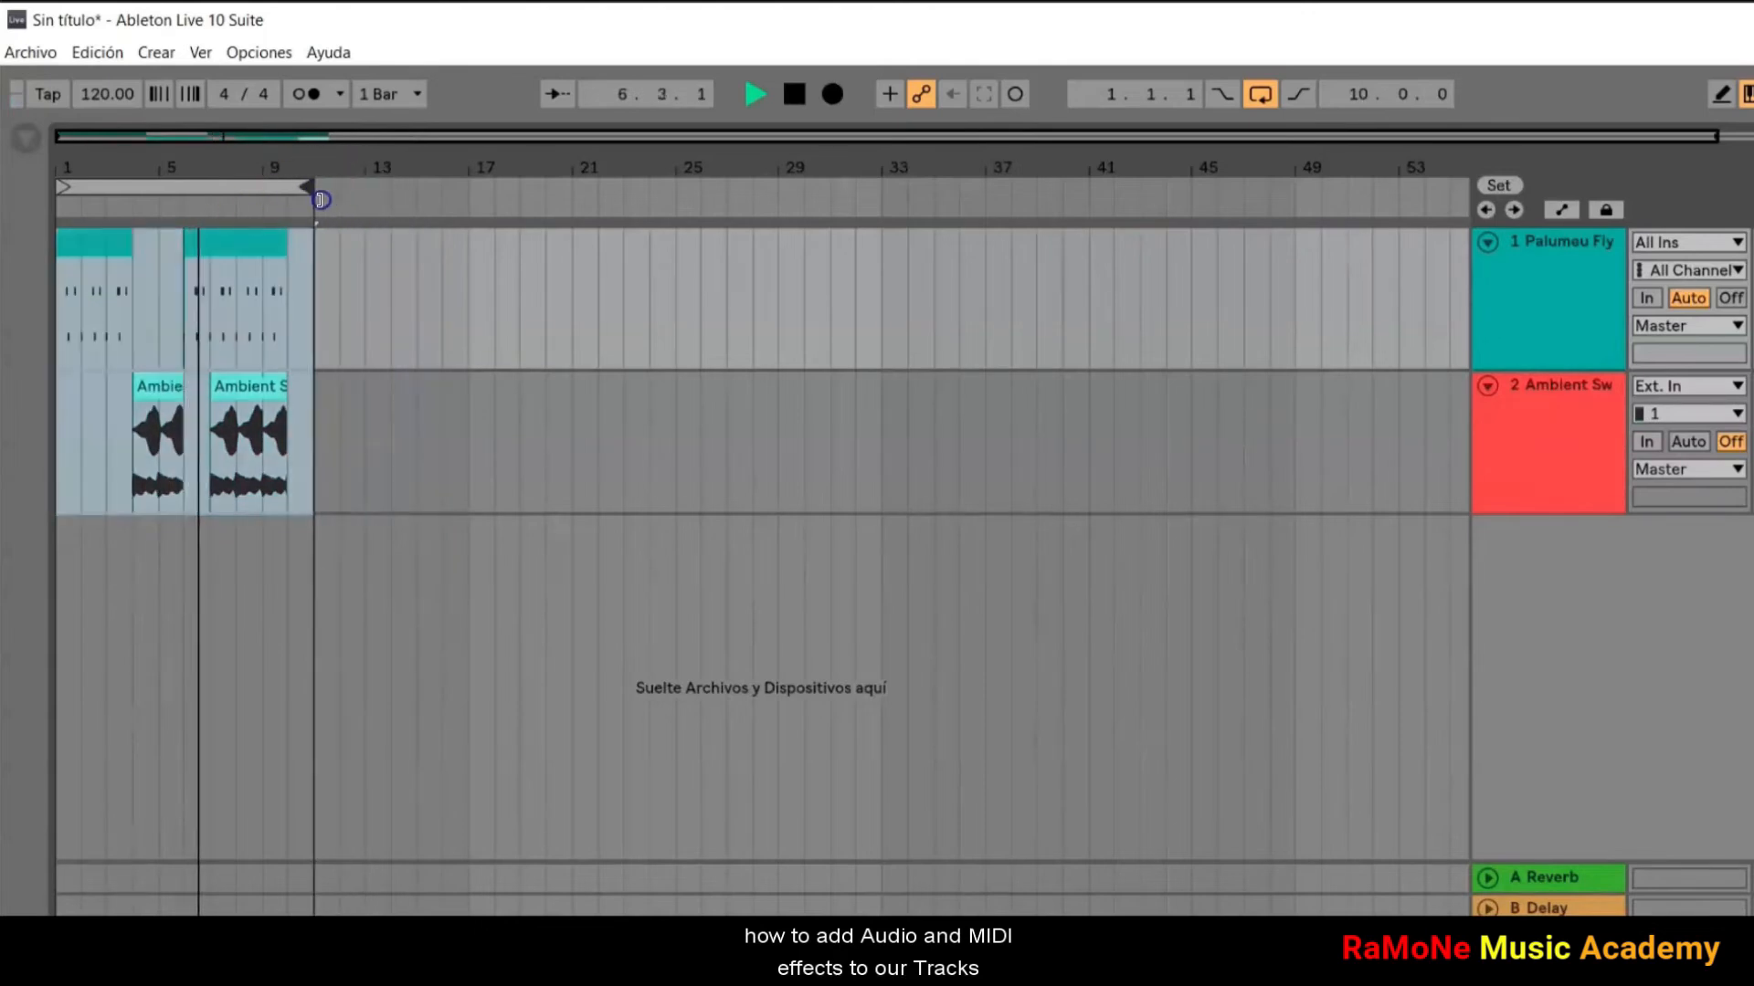
click(794, 94)
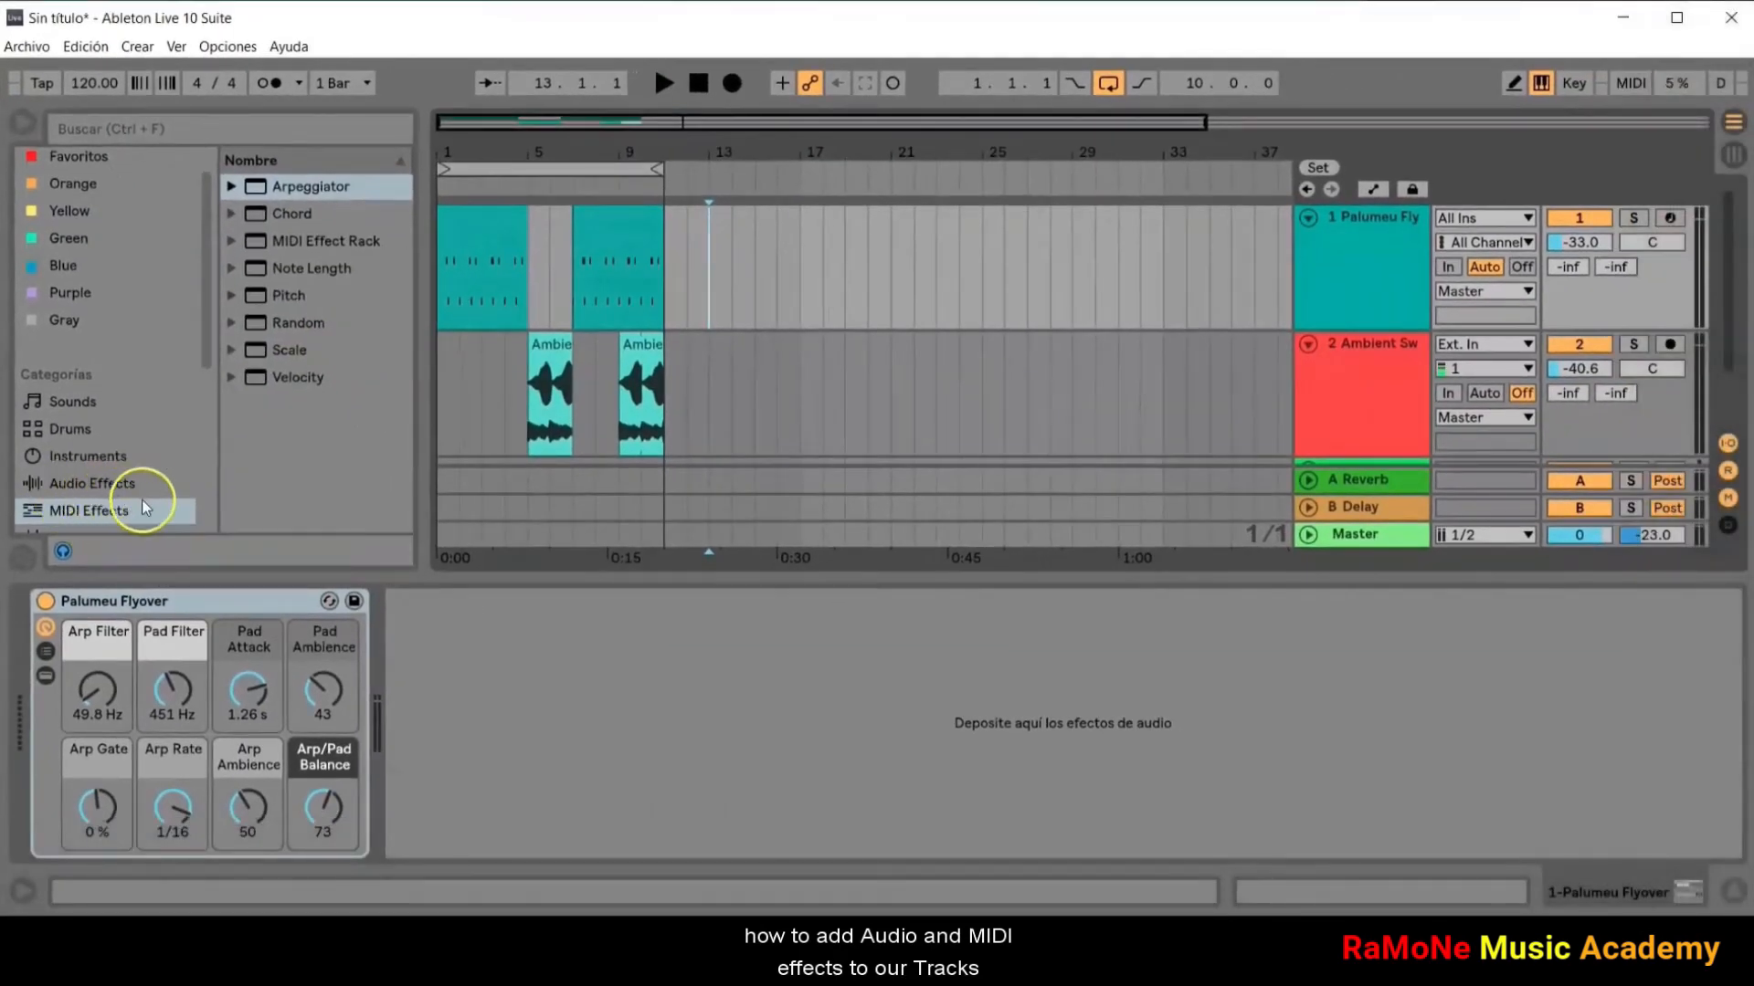
Step: Add the Arpeggiator MIDI effect to the Palumeu Flyover track and play it in a 4-bar loop
double_click(259, 186)
click(660, 84)
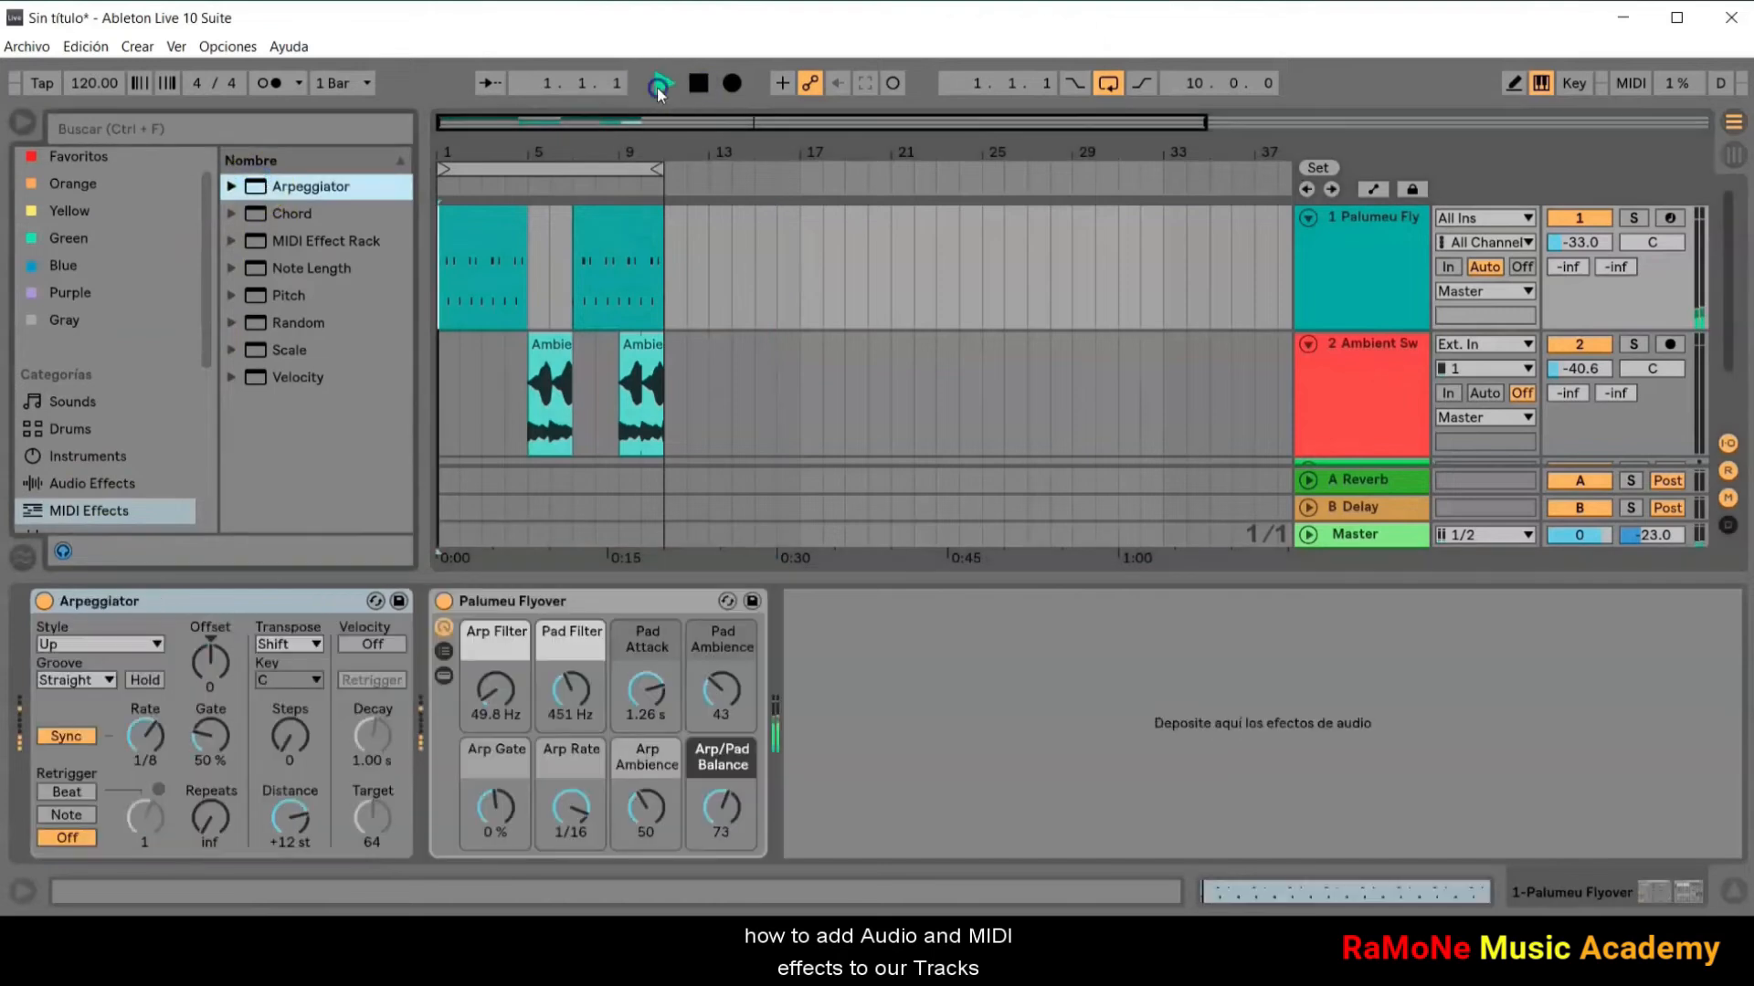
drag(651, 171, 525, 193)
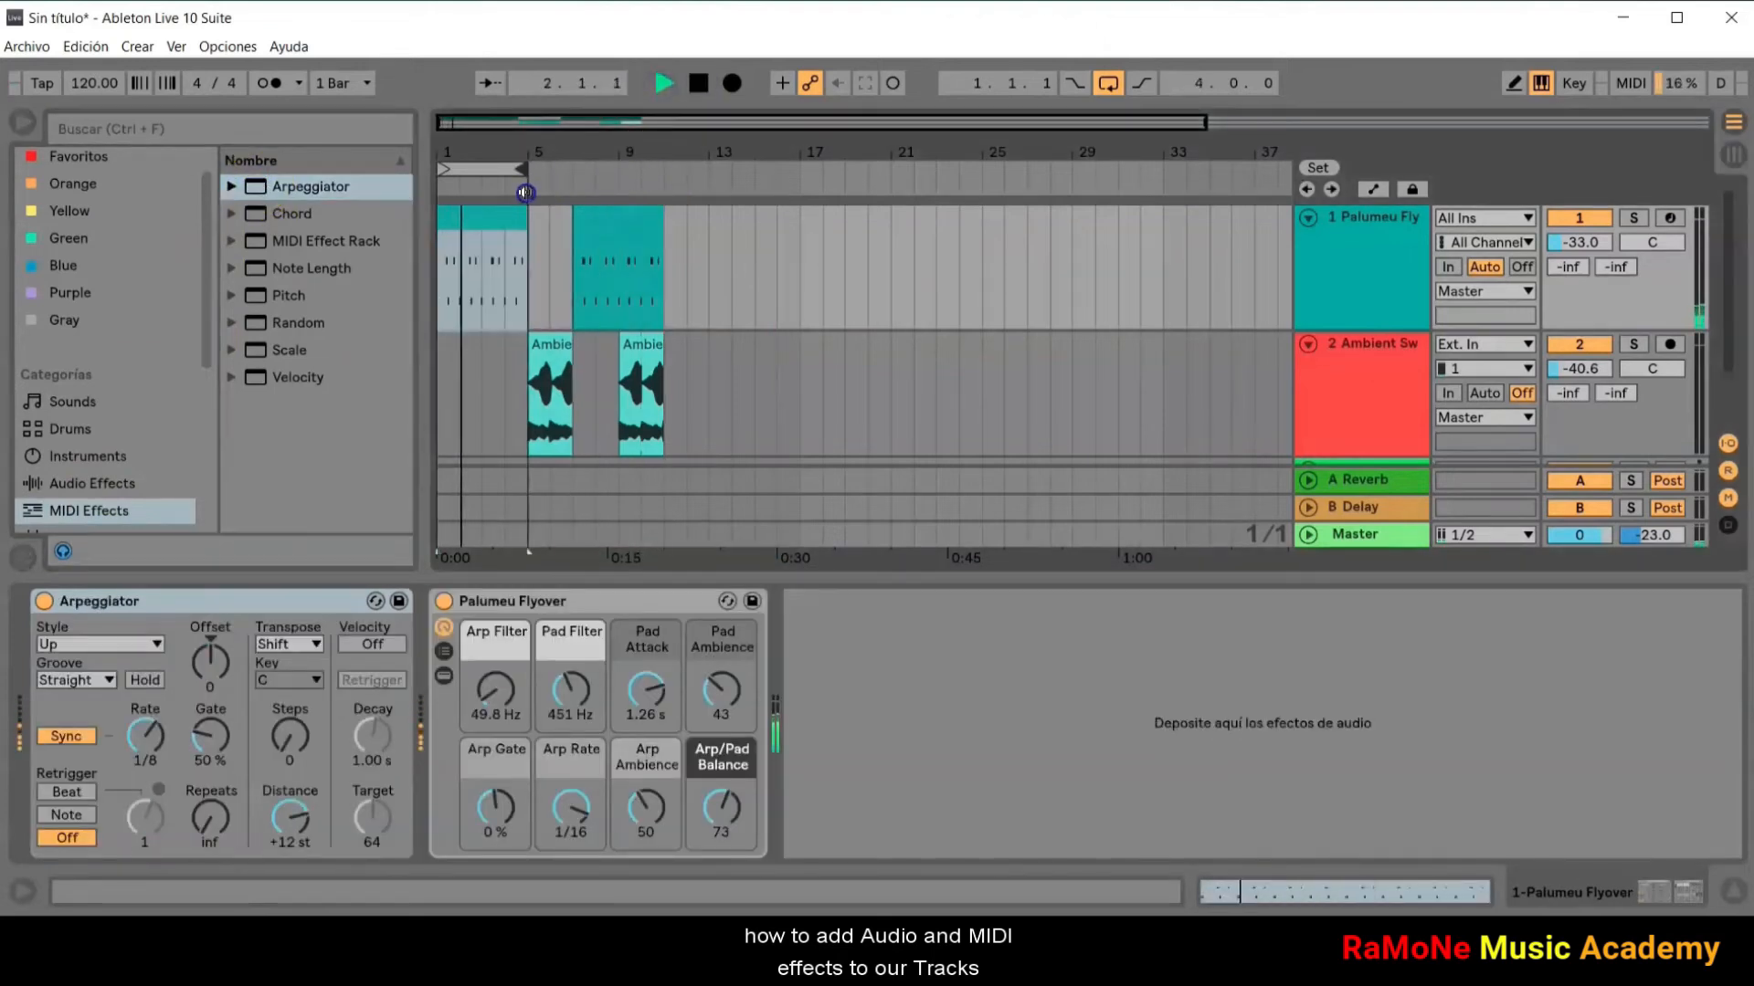
Step: Set Palumeu Flyover's Arp Gate to 28 %, Arp Rate to 1/8 and Arp Filter to 656 Hz
drag(493, 818, 577, 819)
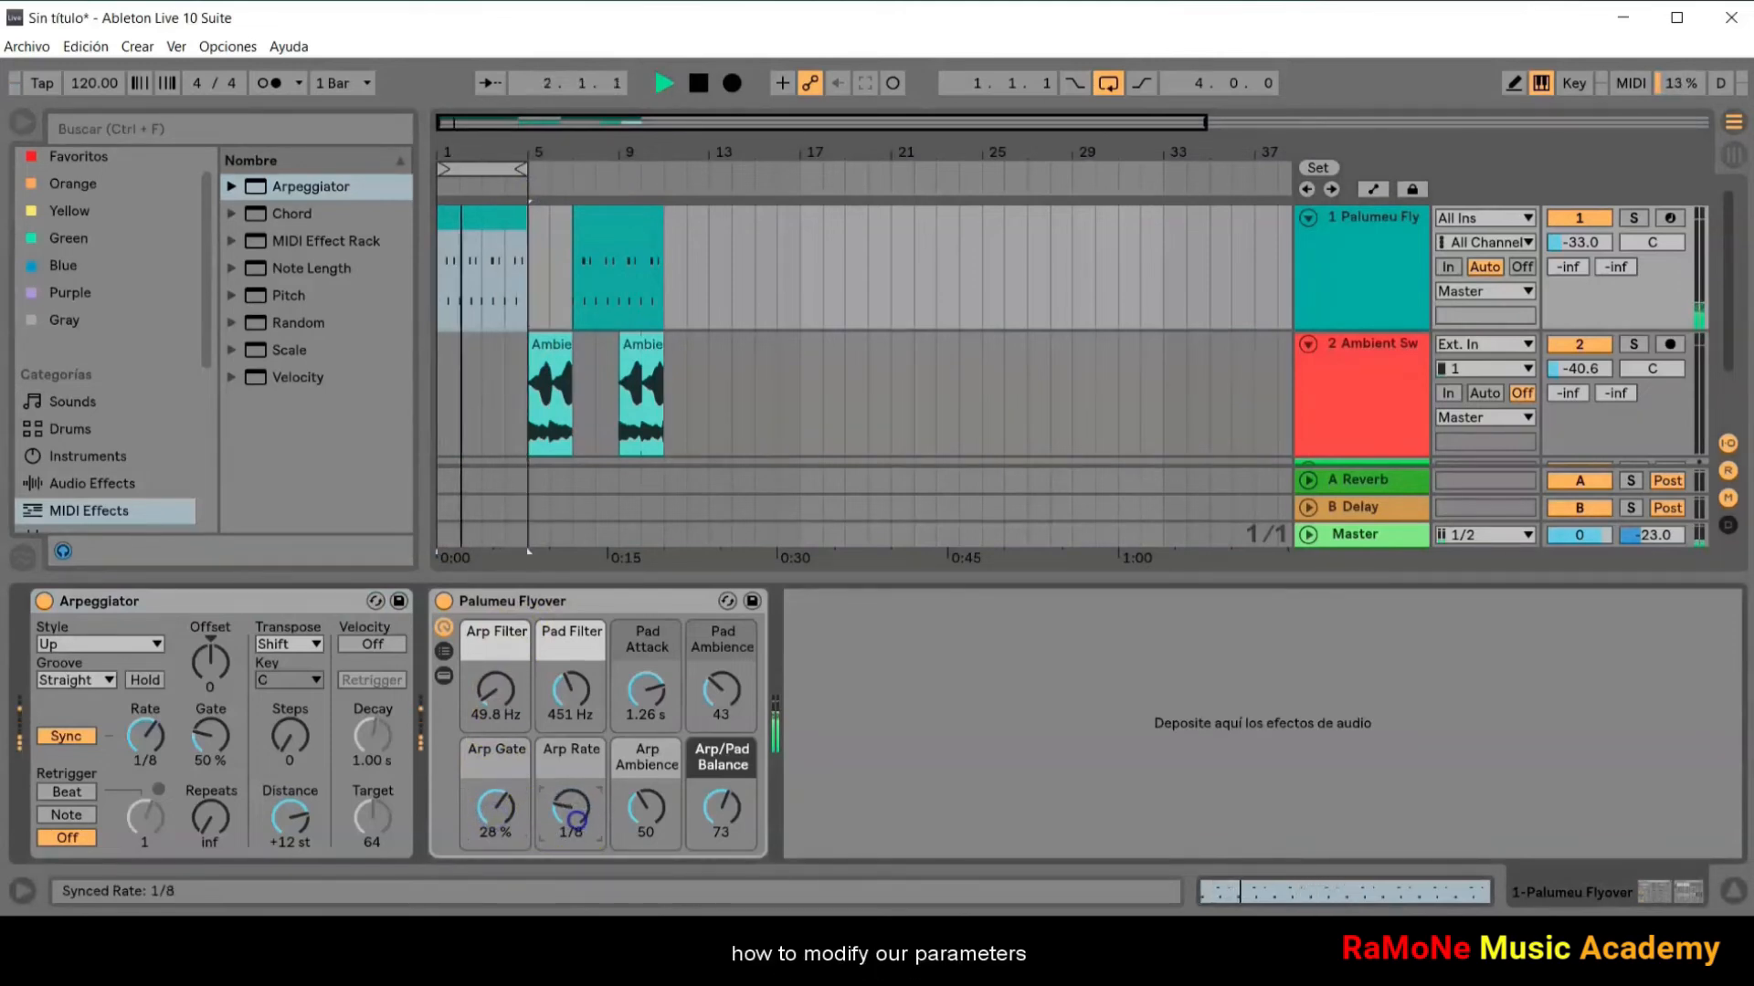
drag(501, 708, 526, 698)
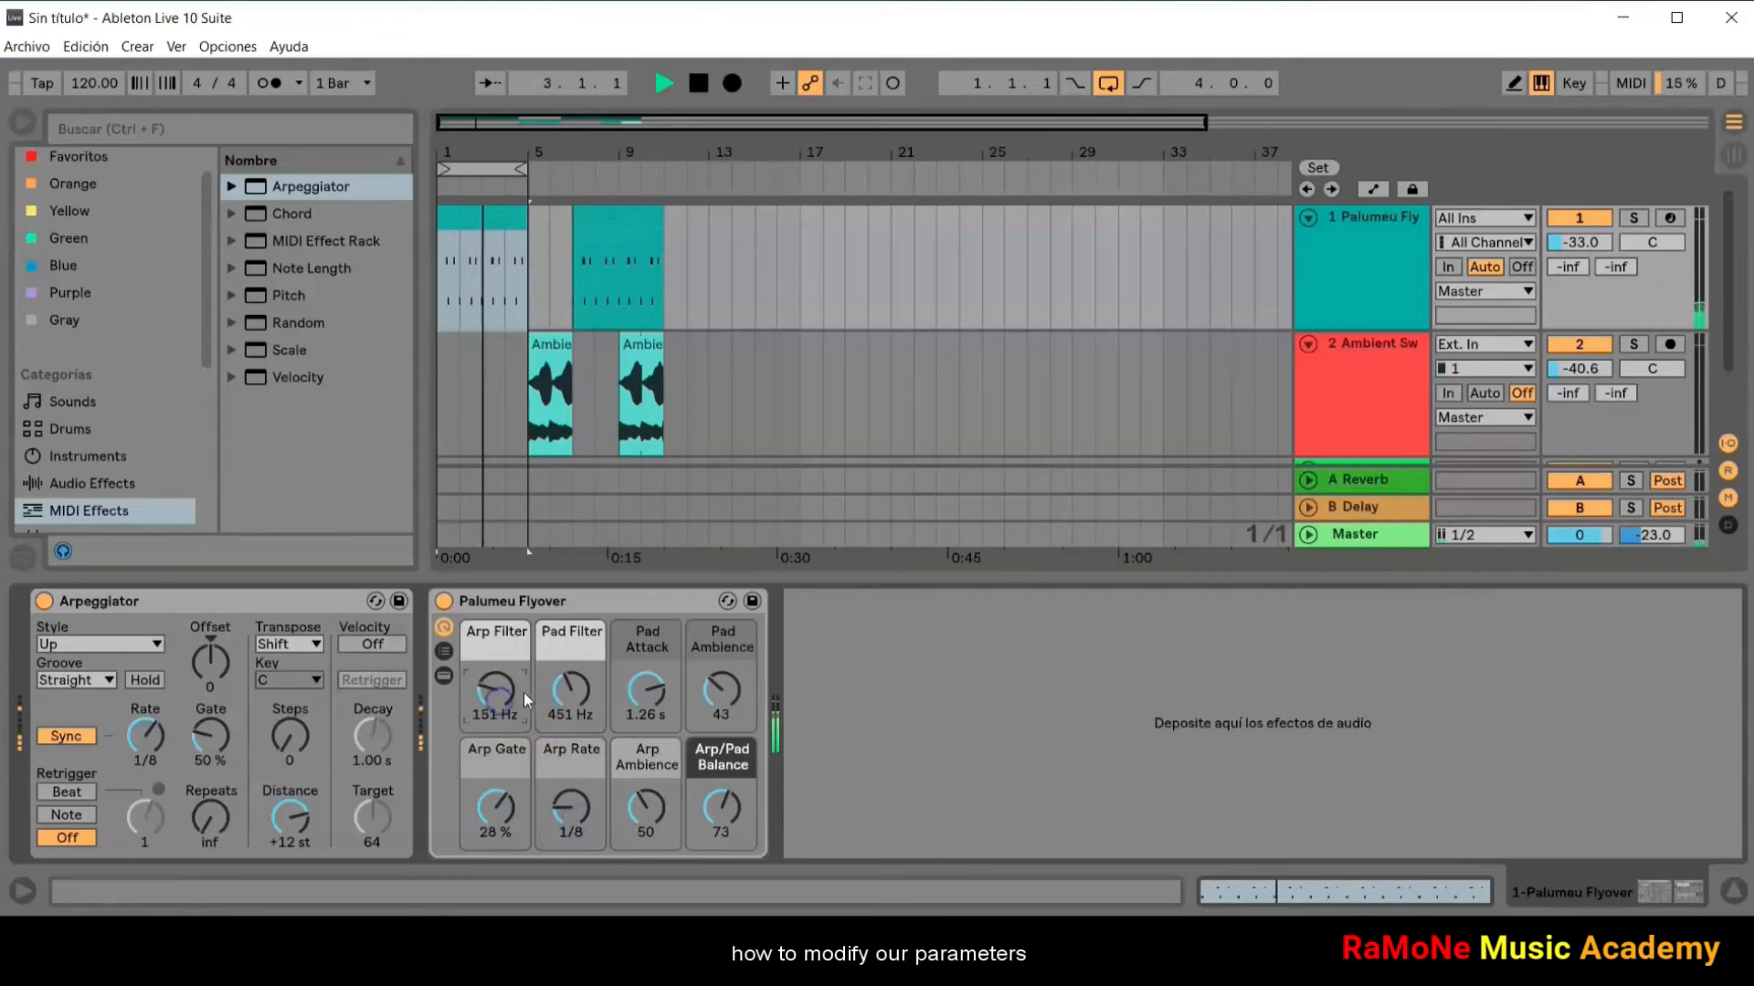
scroll(492, 699, up, 10)
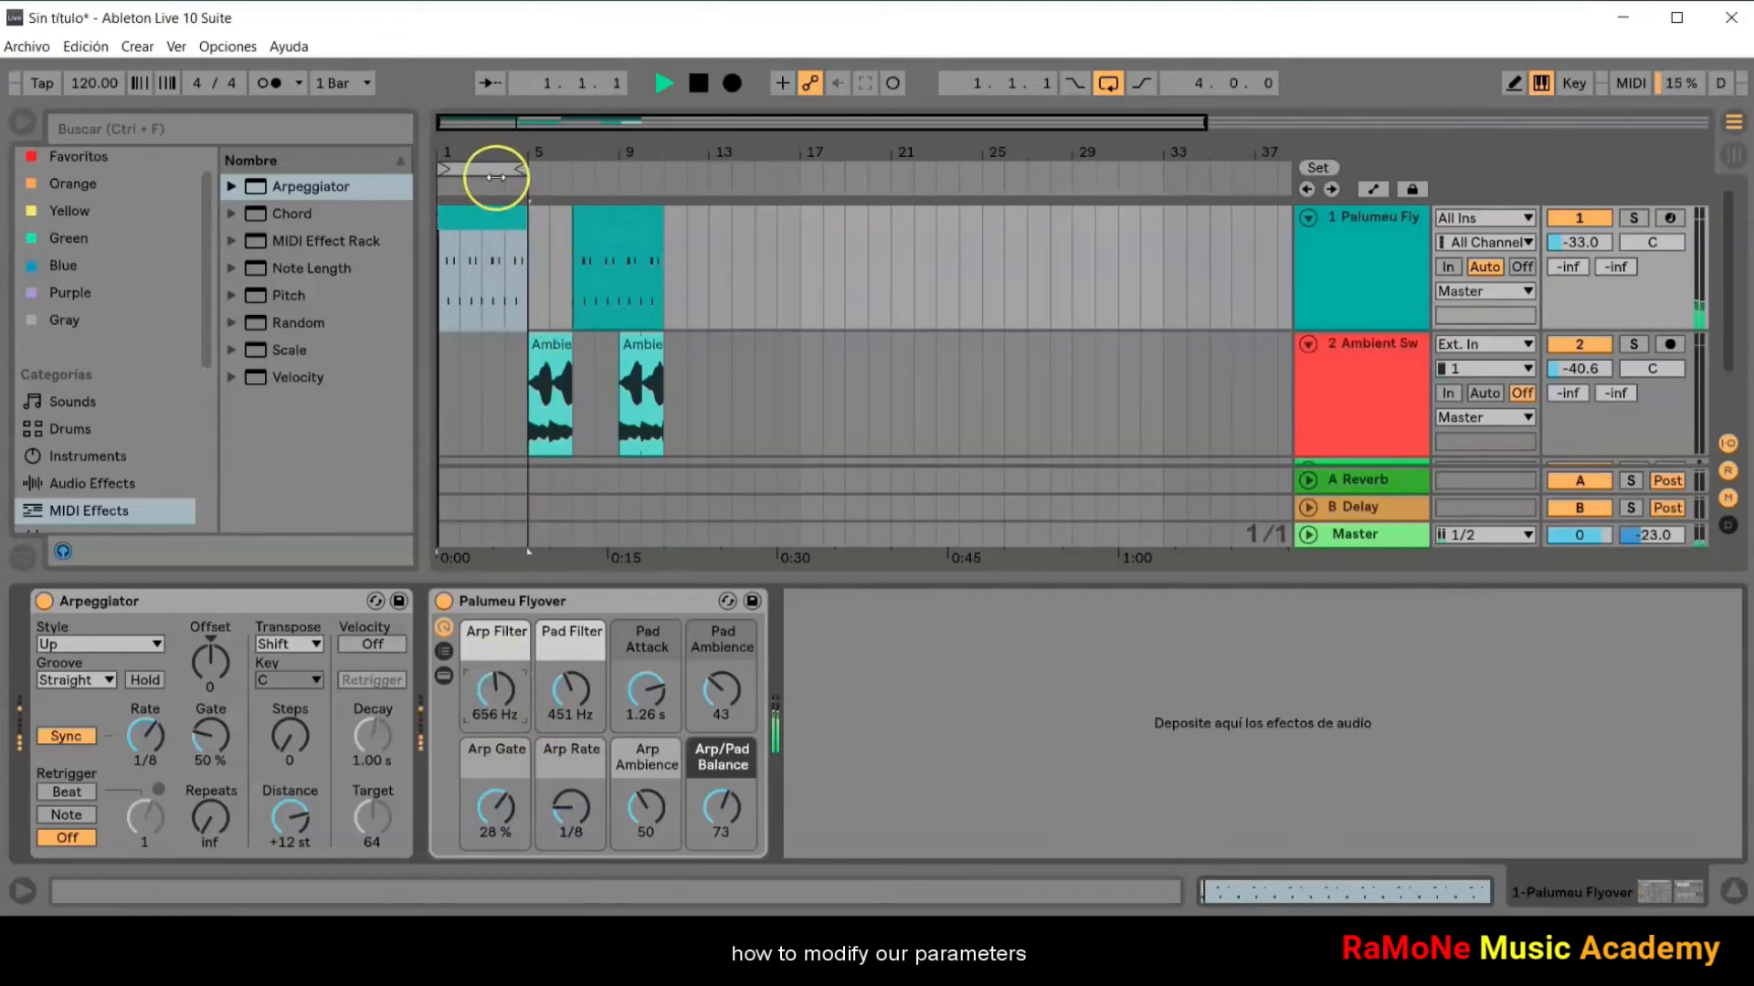
Step: Loop the two bars from bar 5 and add the Echo audio effect to the Ambient Swells track
drag(462, 167, 528, 170)
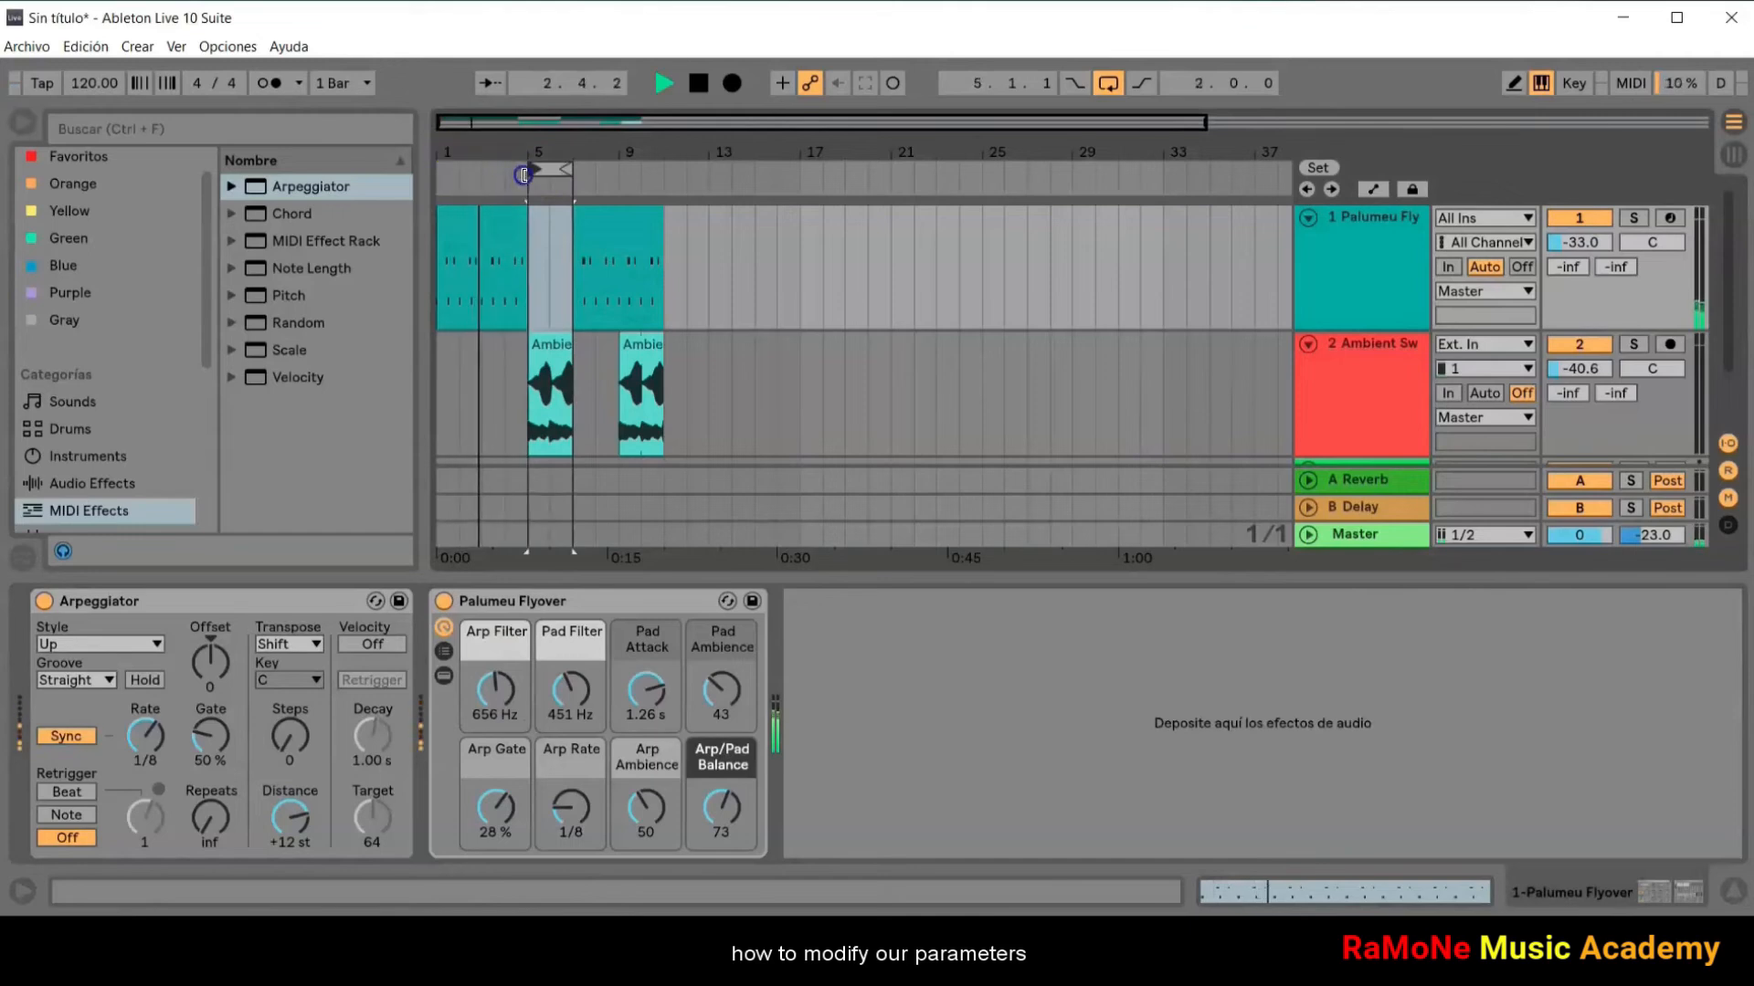
click(781, 417)
click(138, 482)
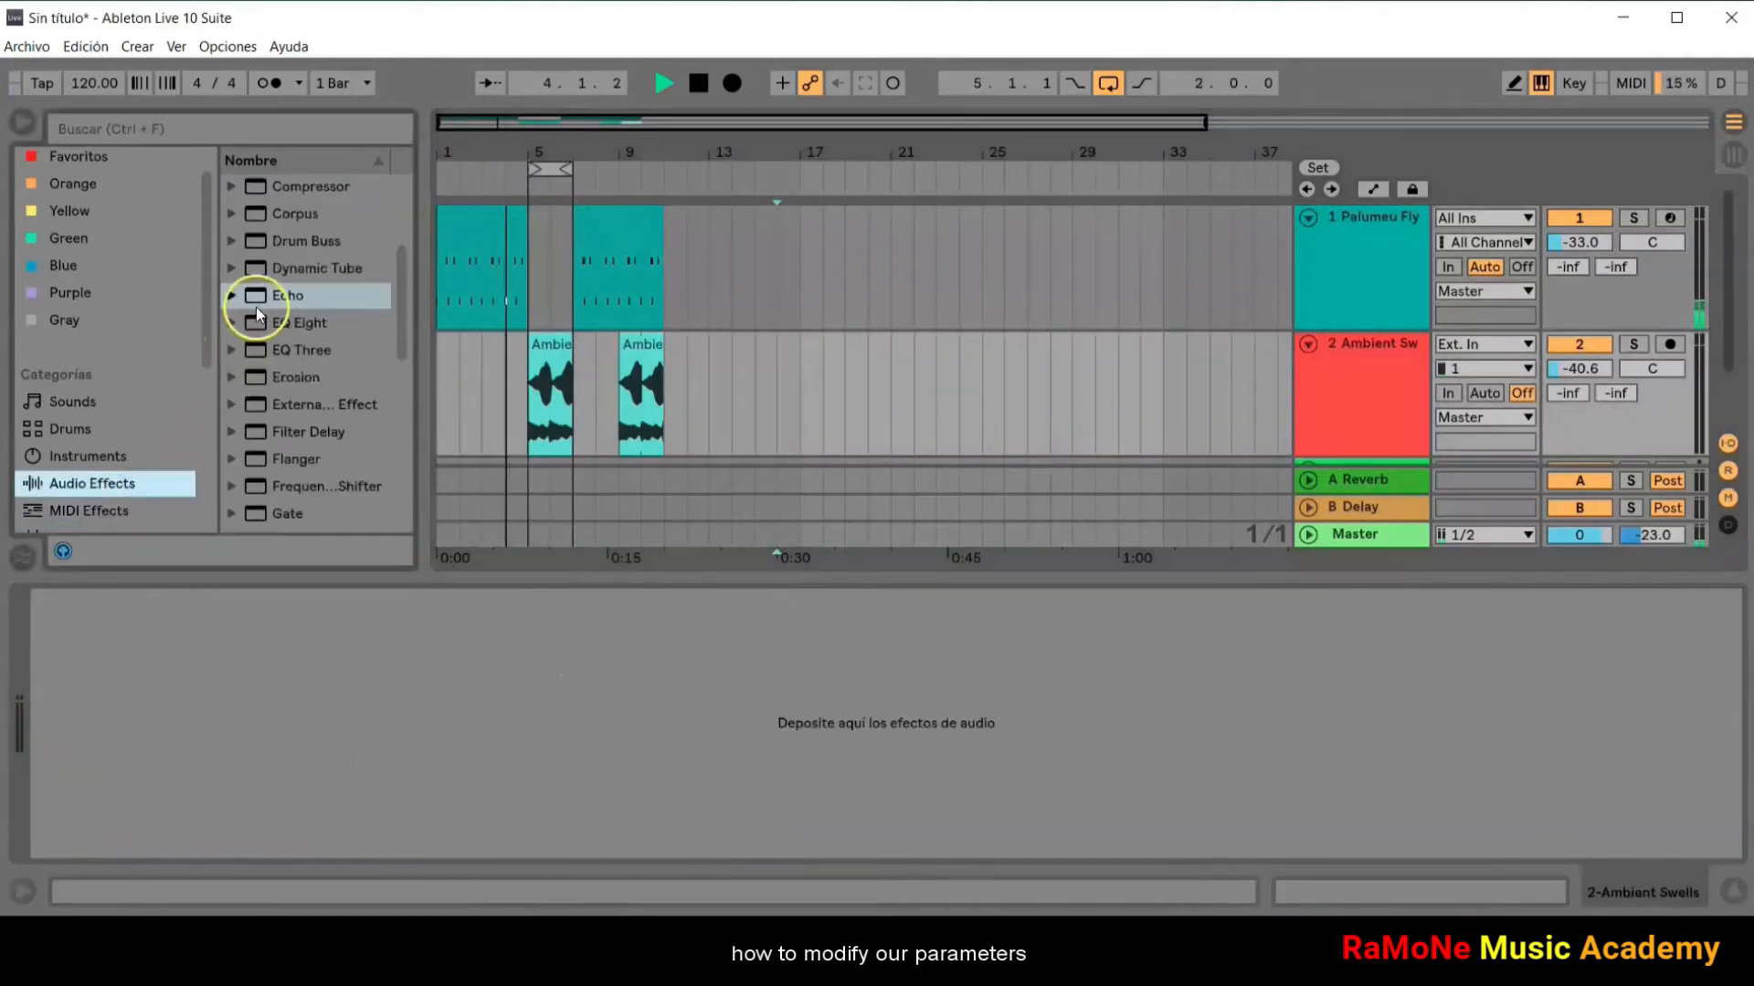
double_click(256, 304)
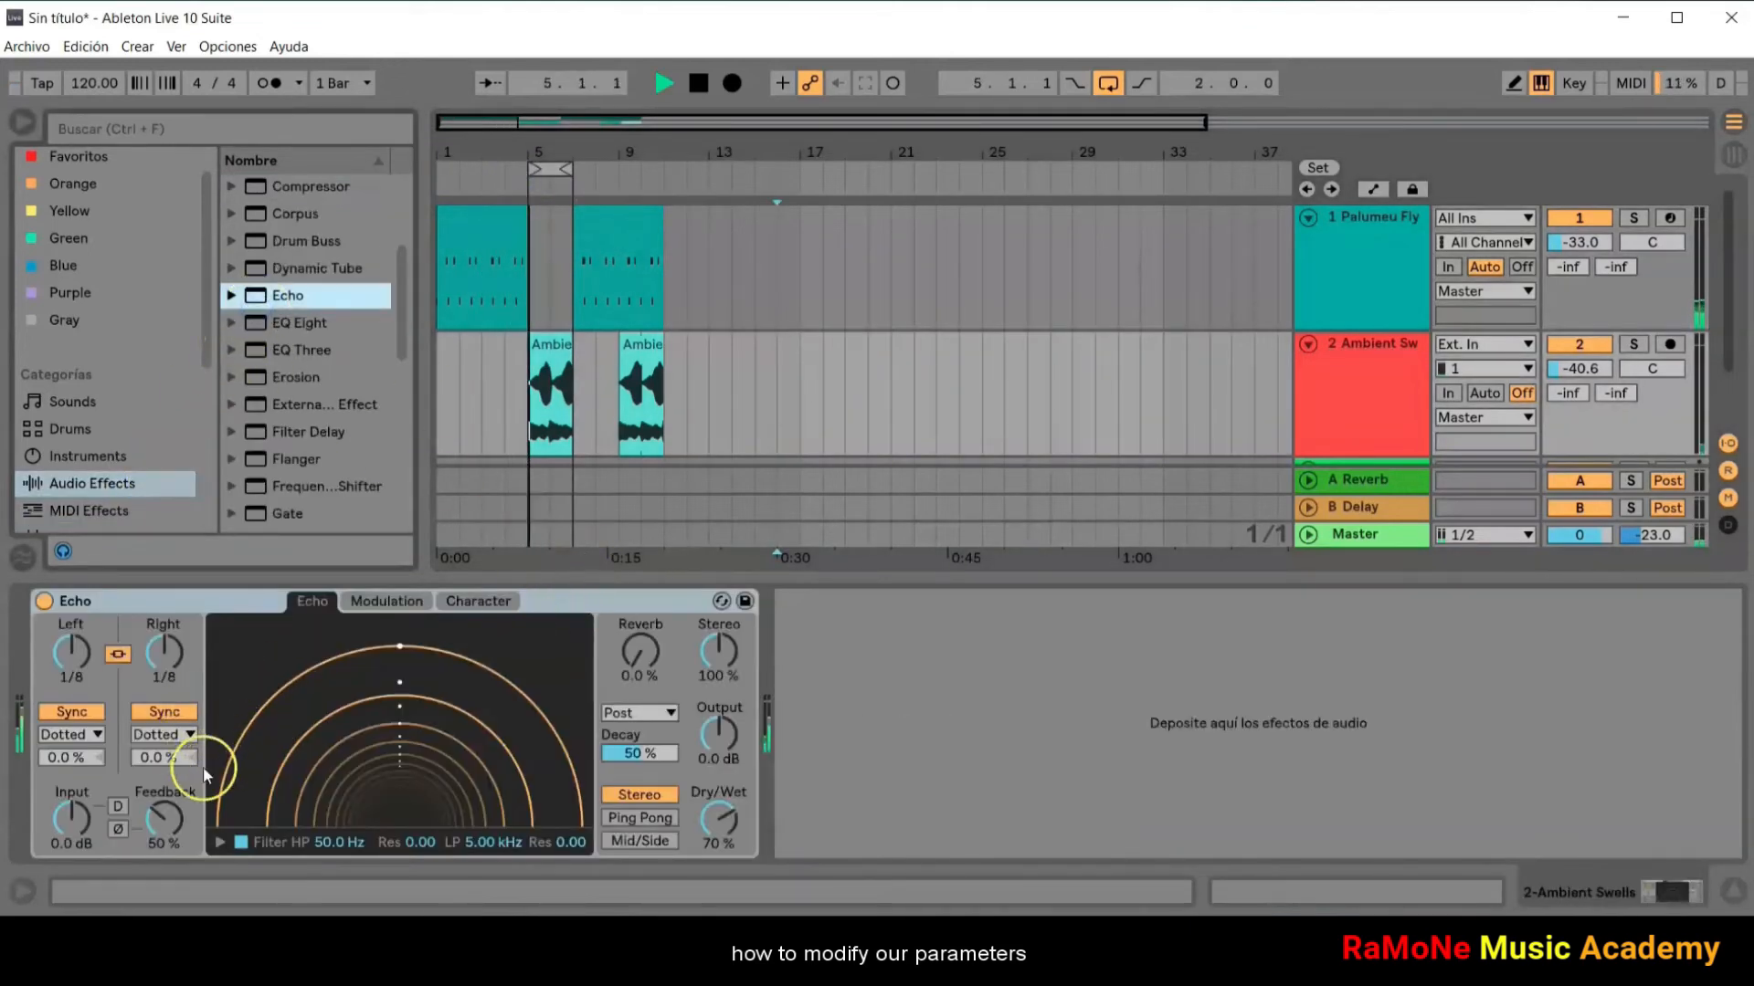
Step: Set Echo's Input to 13 dB and Feedback to 99 %, and stop playback
click(80, 818)
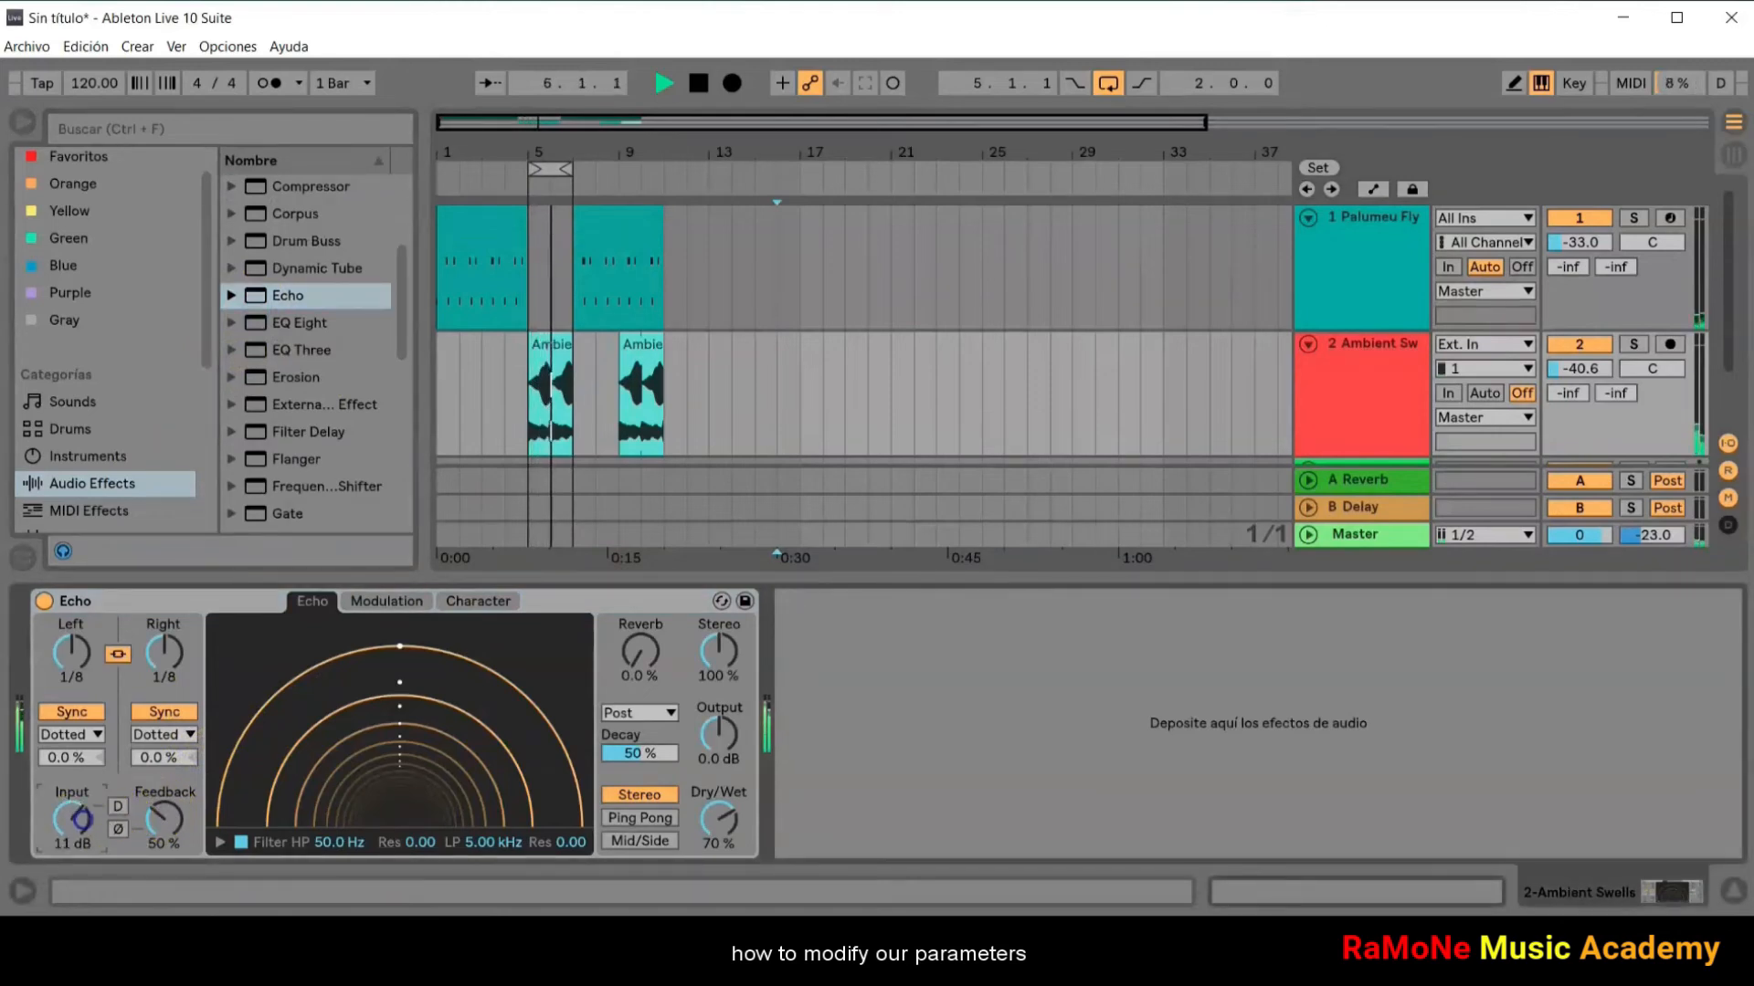
drag(165, 819, 75, 826)
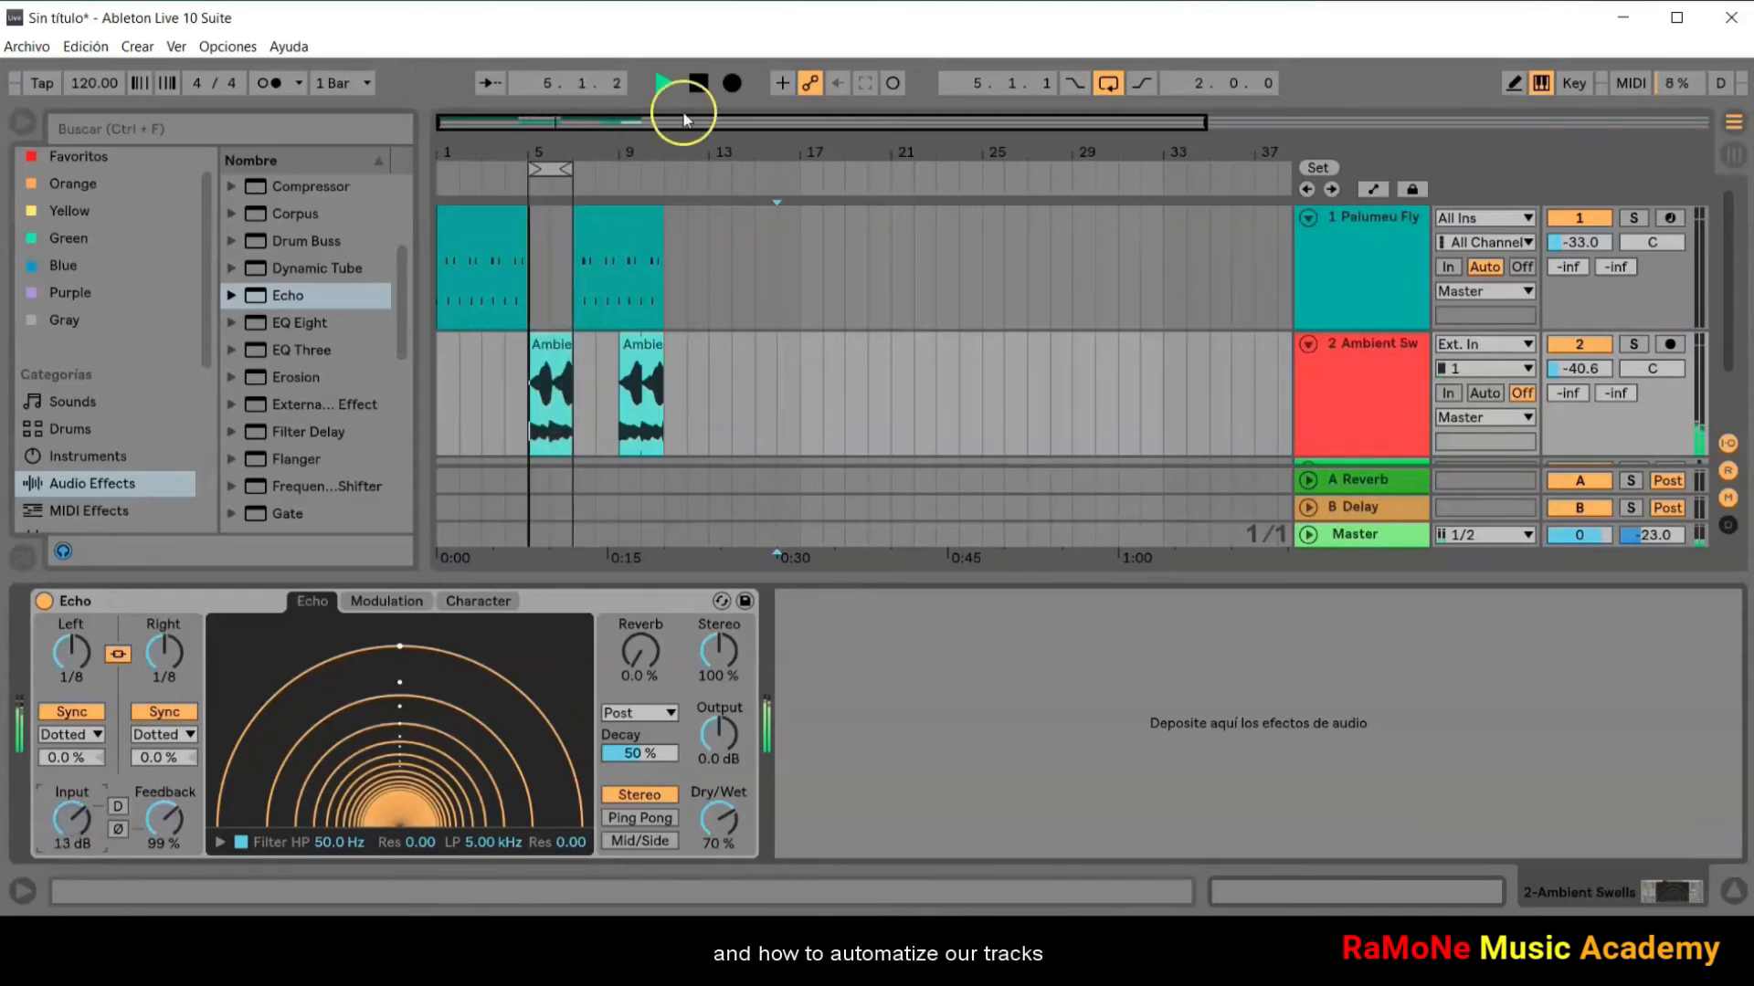
click(699, 82)
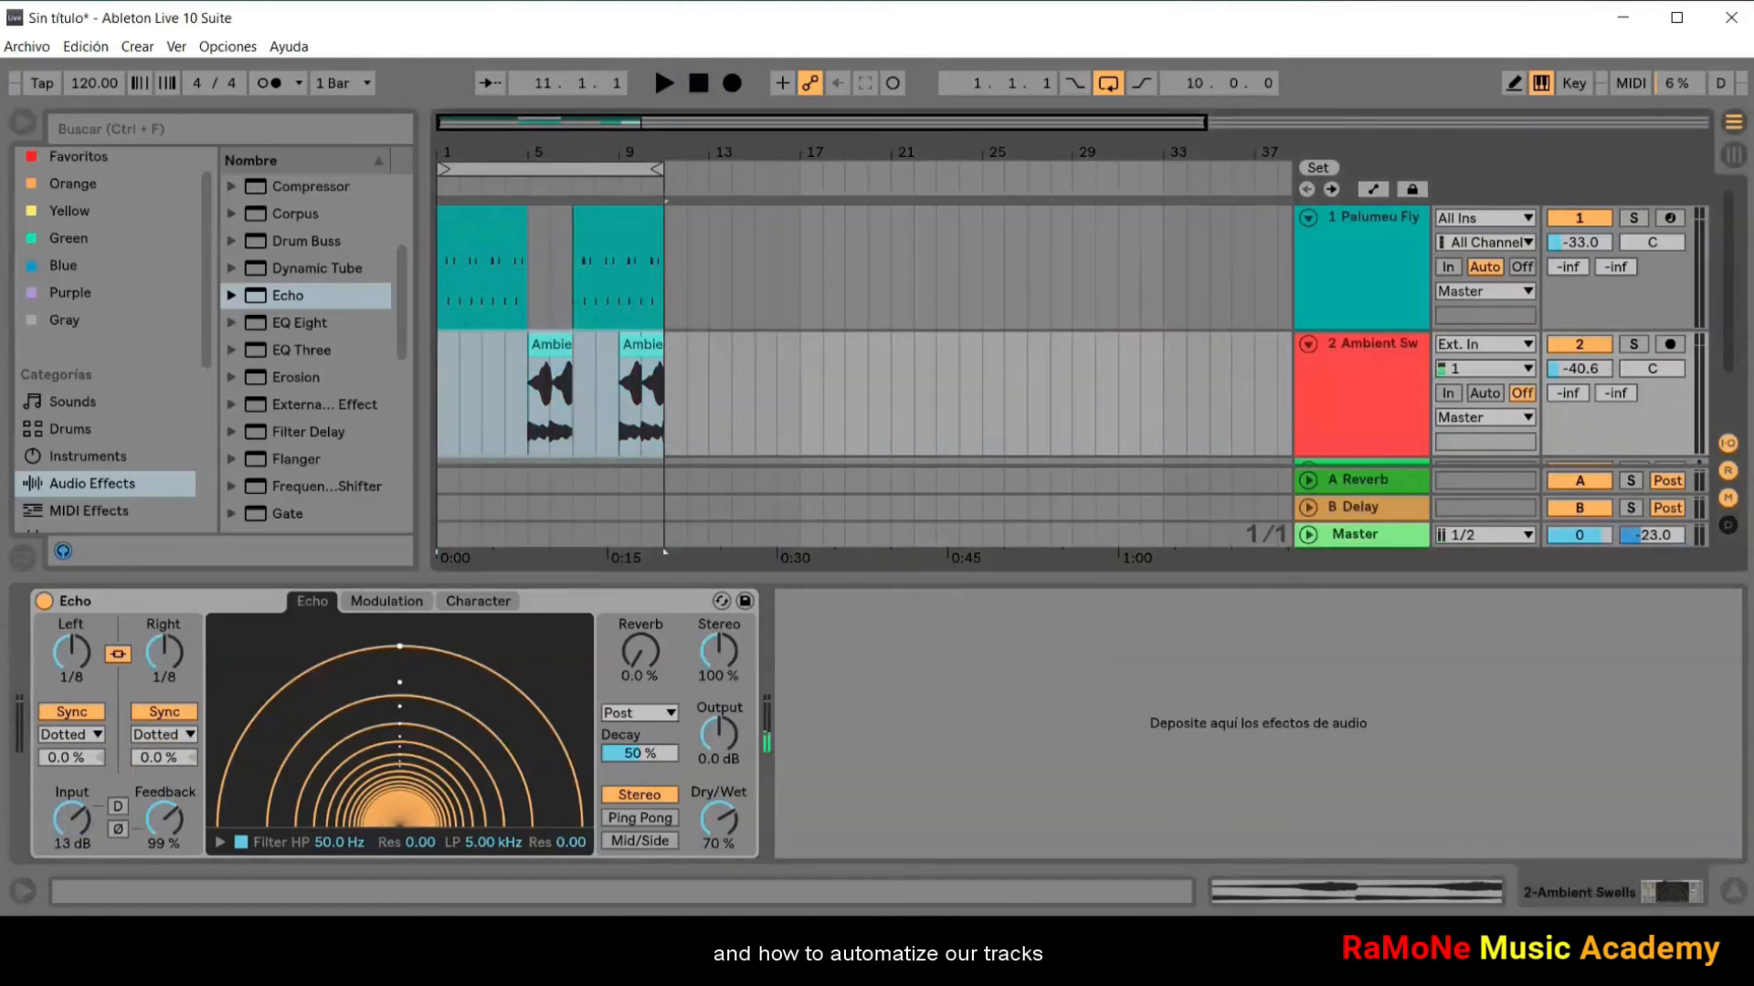
Step: Show the automation and shape a rising and falling Arp Rate peak over the first Palumeu clip, from bar 1 to bar 5
click(1373, 196)
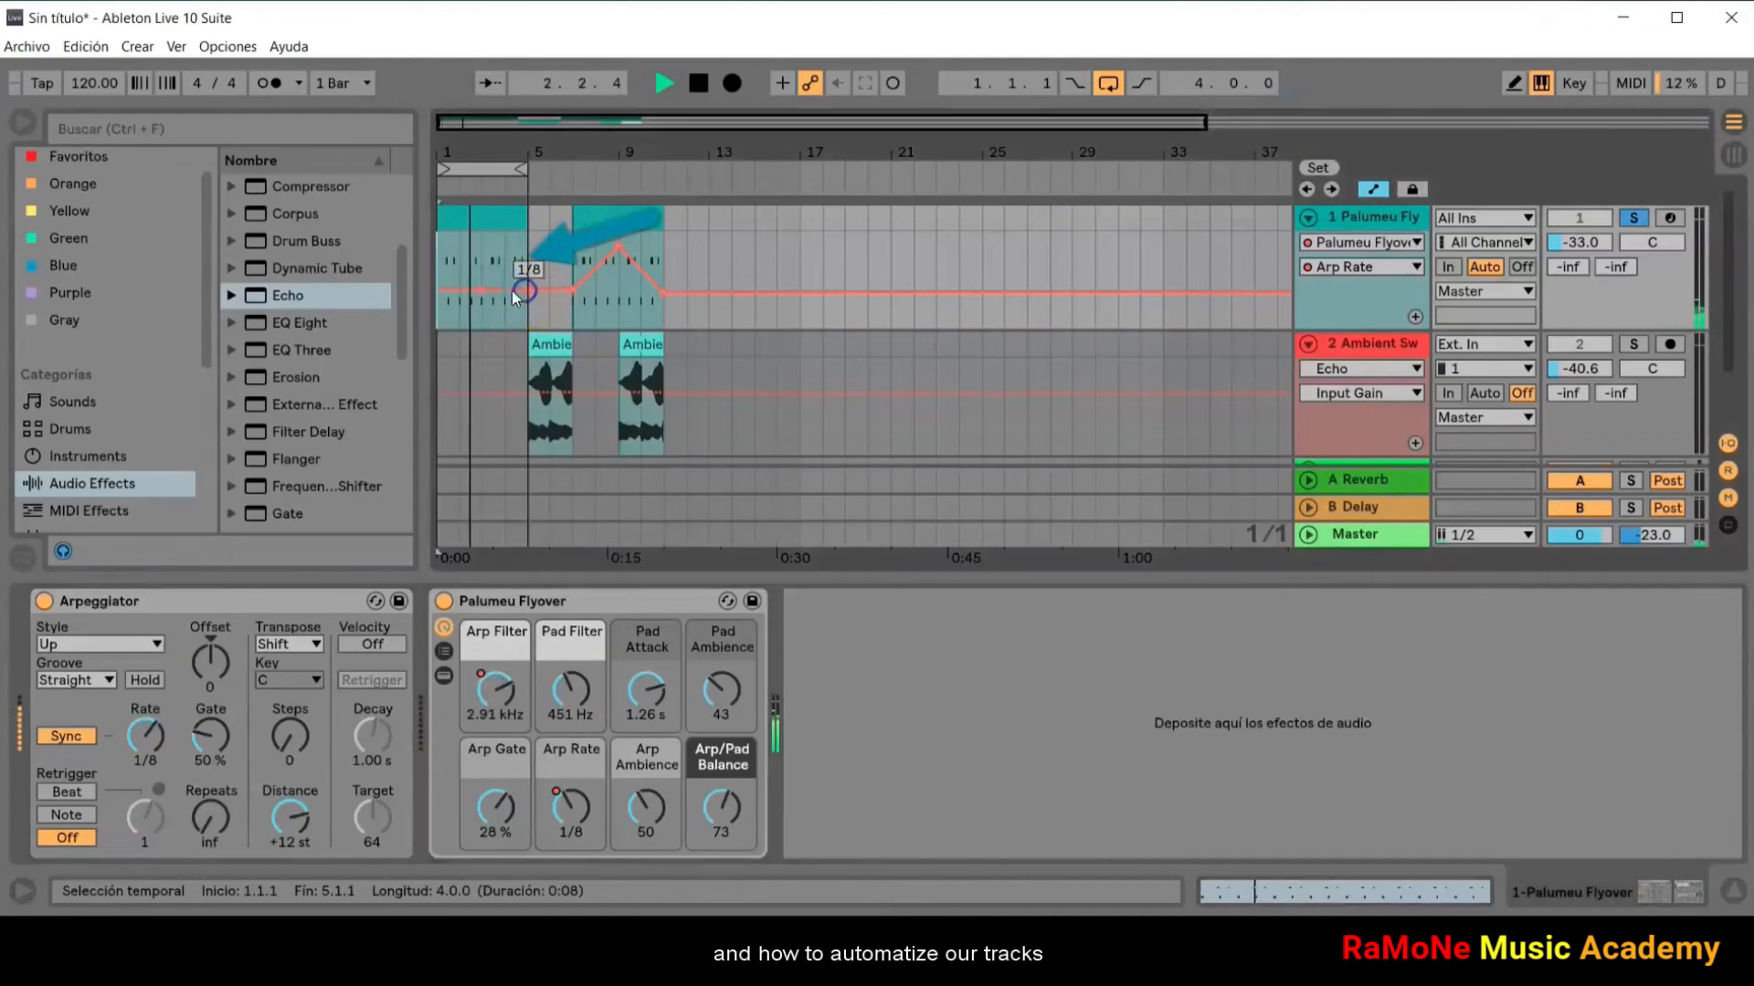
click(440, 292)
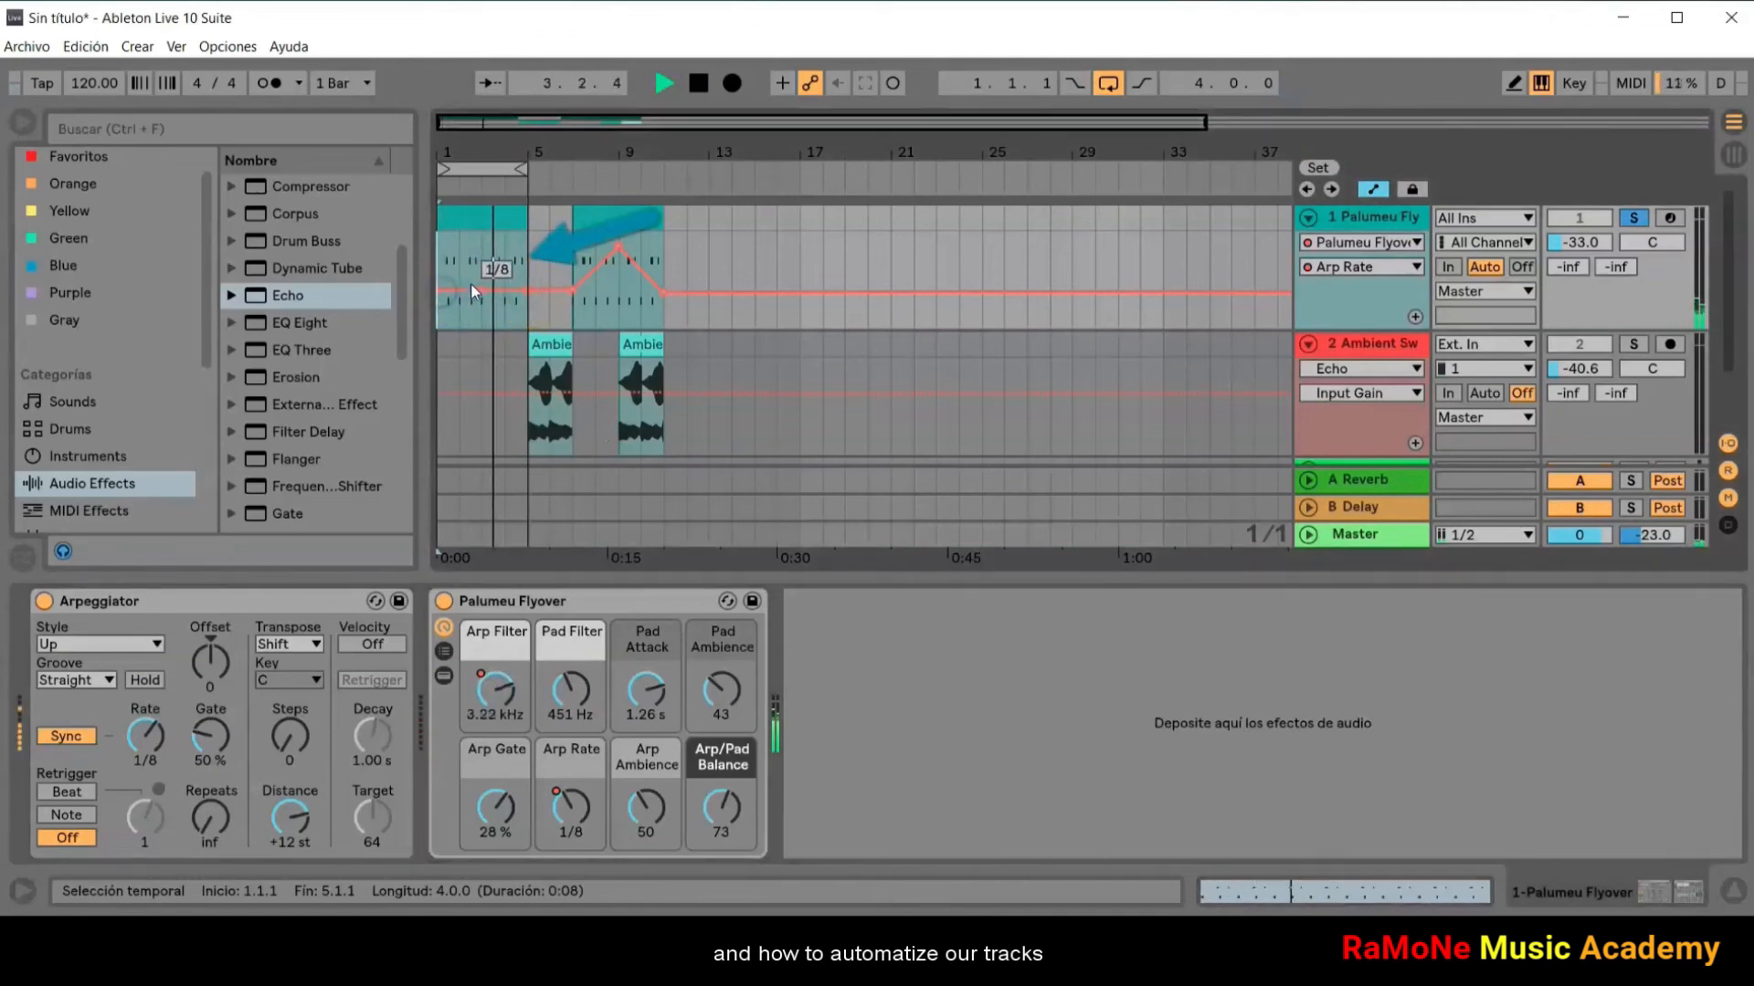
drag(476, 286, 476, 246)
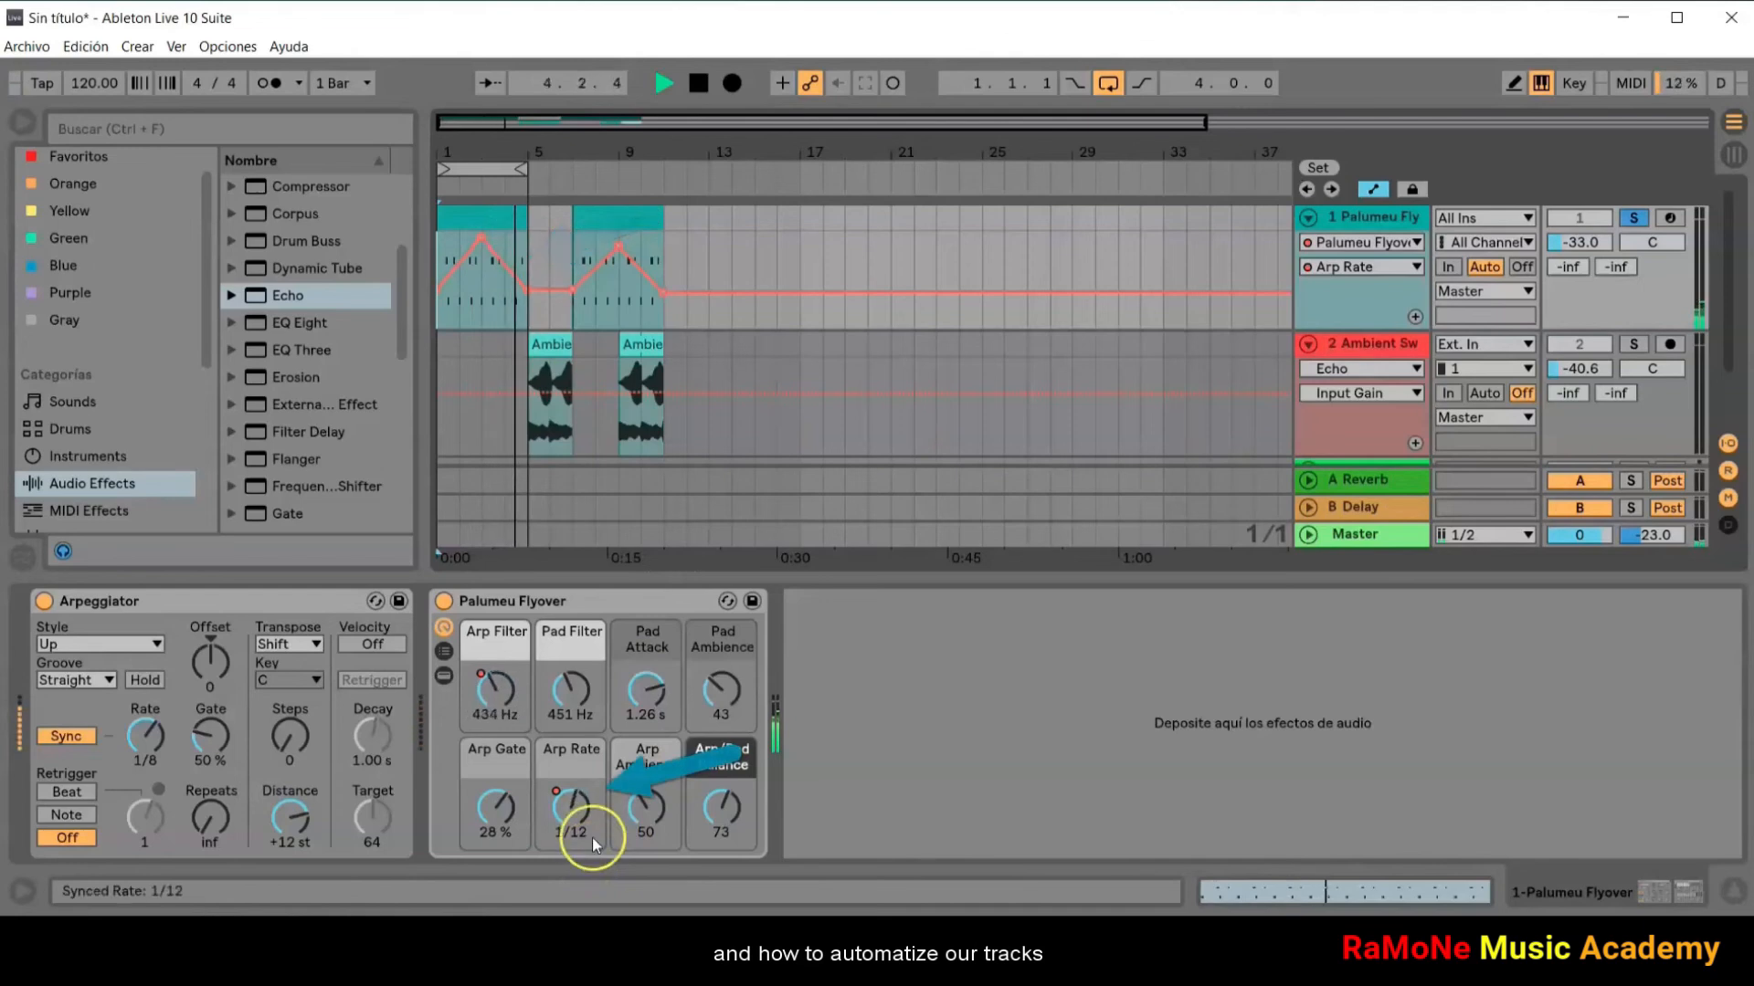
Step: Open the Preferences, examine the audio device, sample rate and latency settings, and close them
click(243, 53)
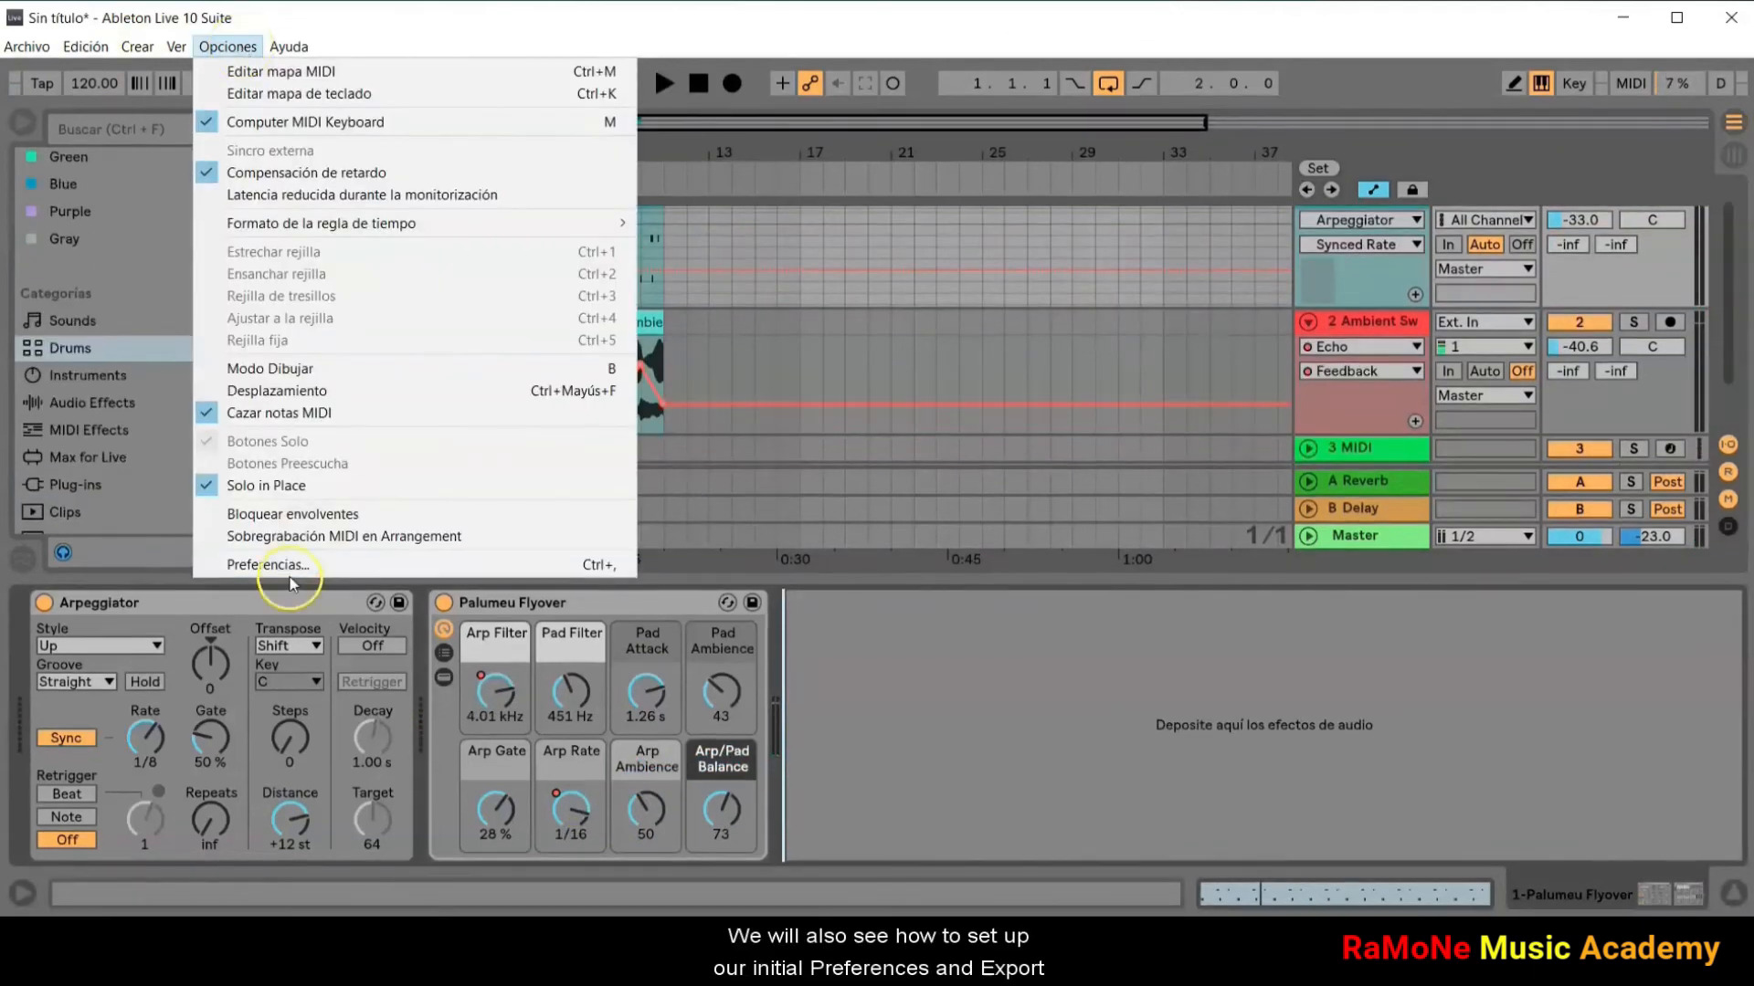
click(274, 566)
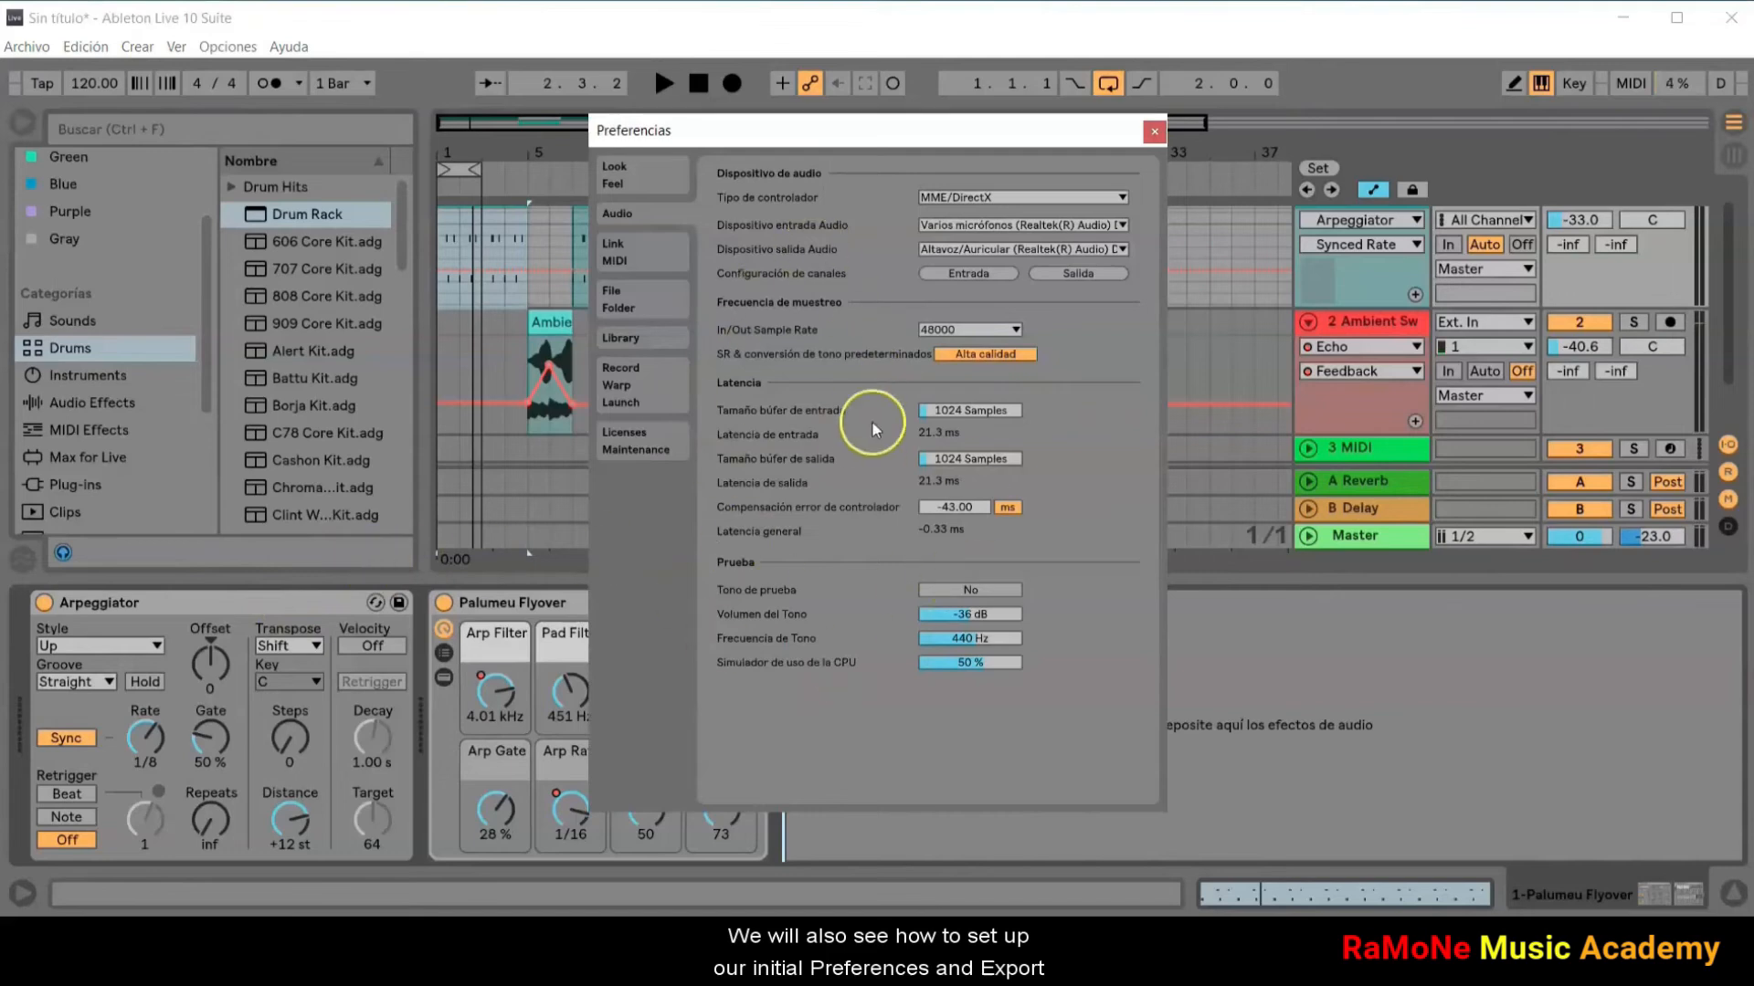
click(1154, 132)
Step: Examine the Export Audio/Video settings, close them without exporting, and open the Preferences again
click(28, 46)
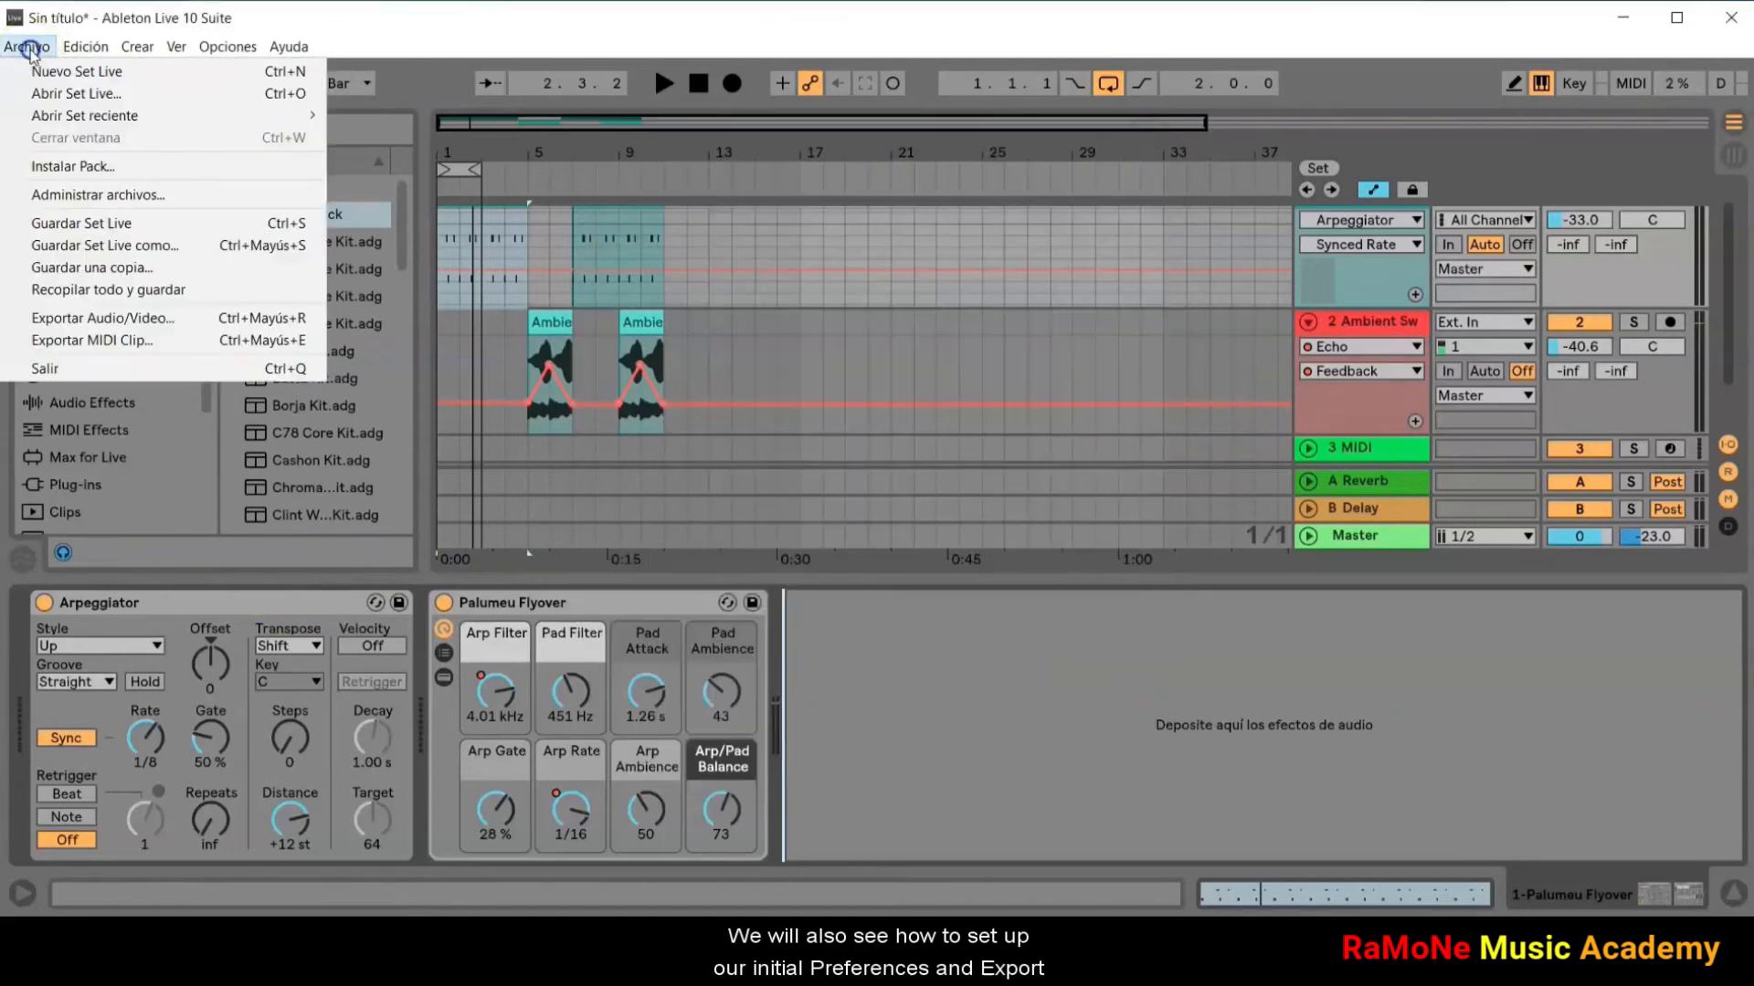
click(71, 318)
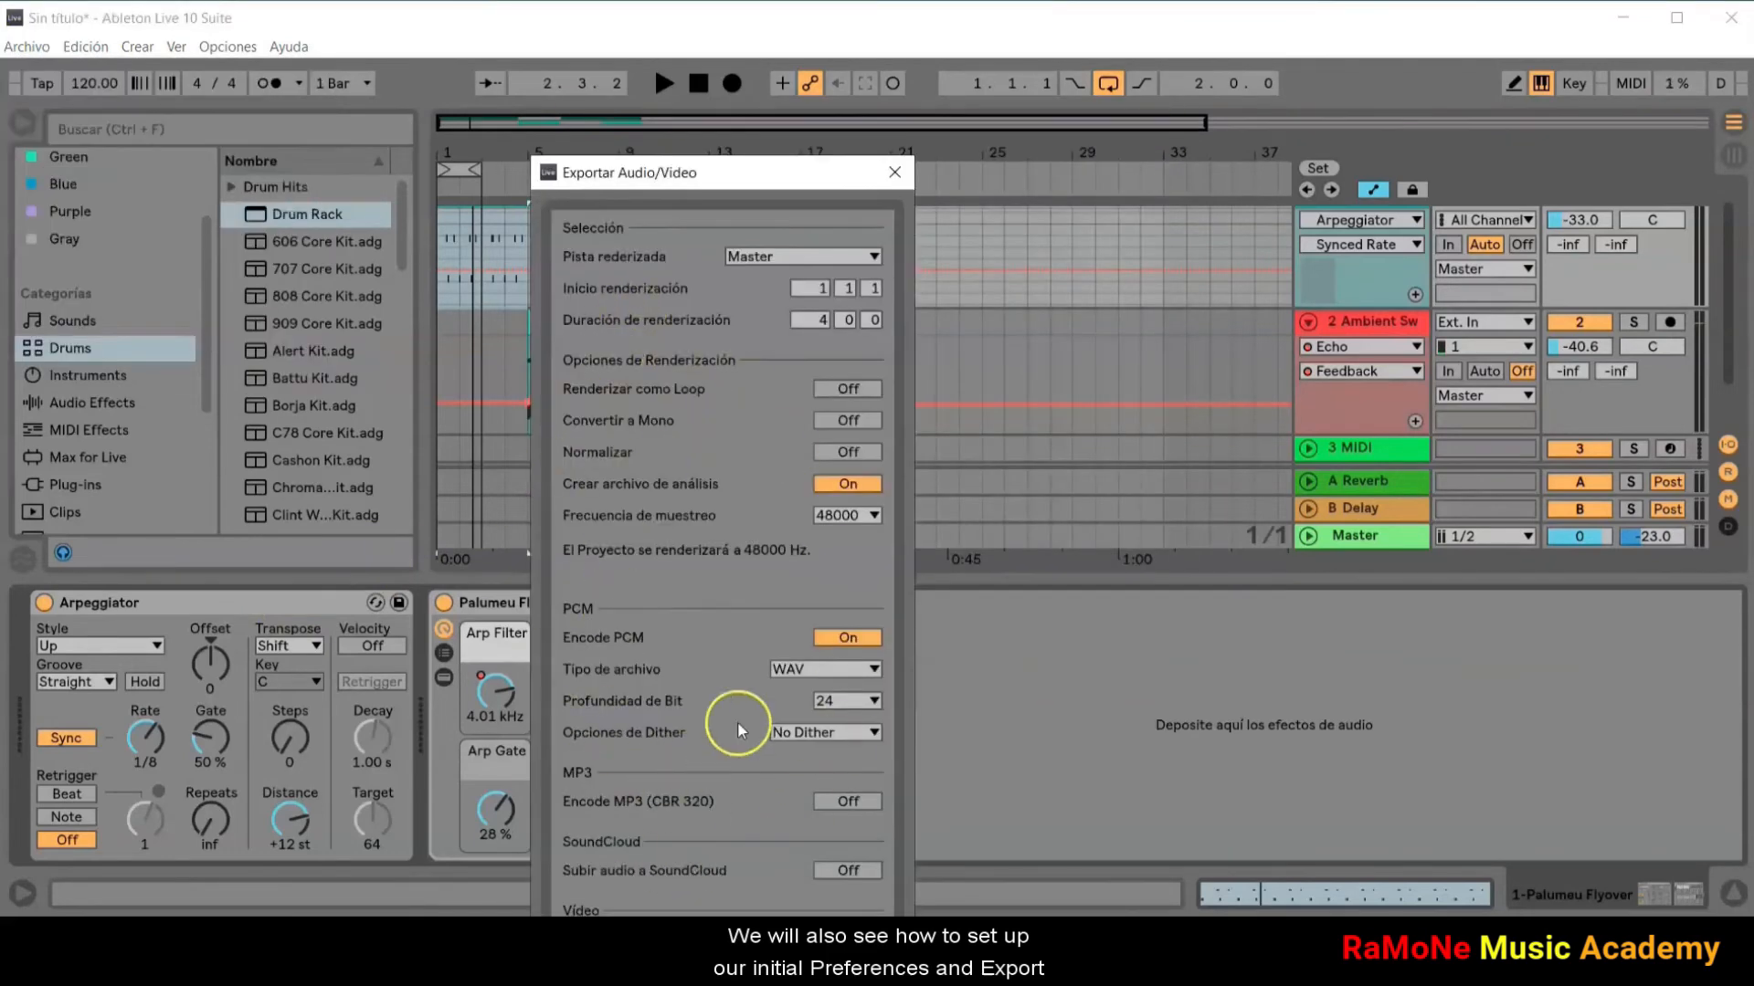
click(897, 178)
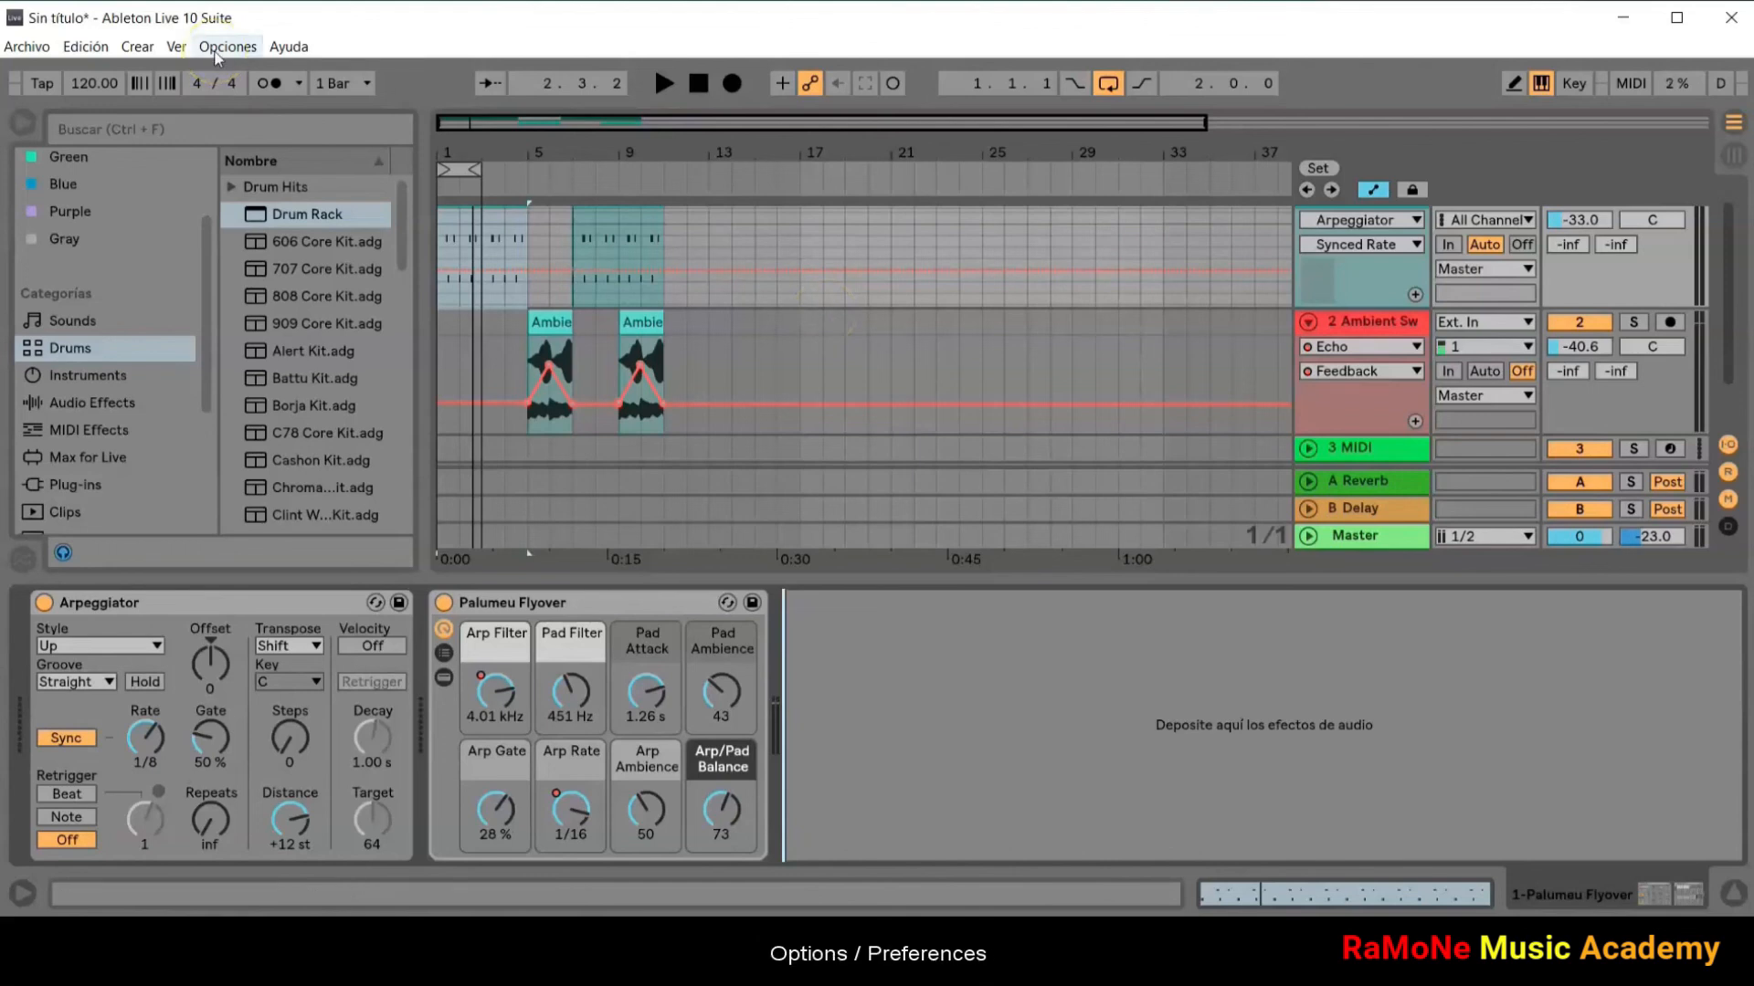
click(227, 47)
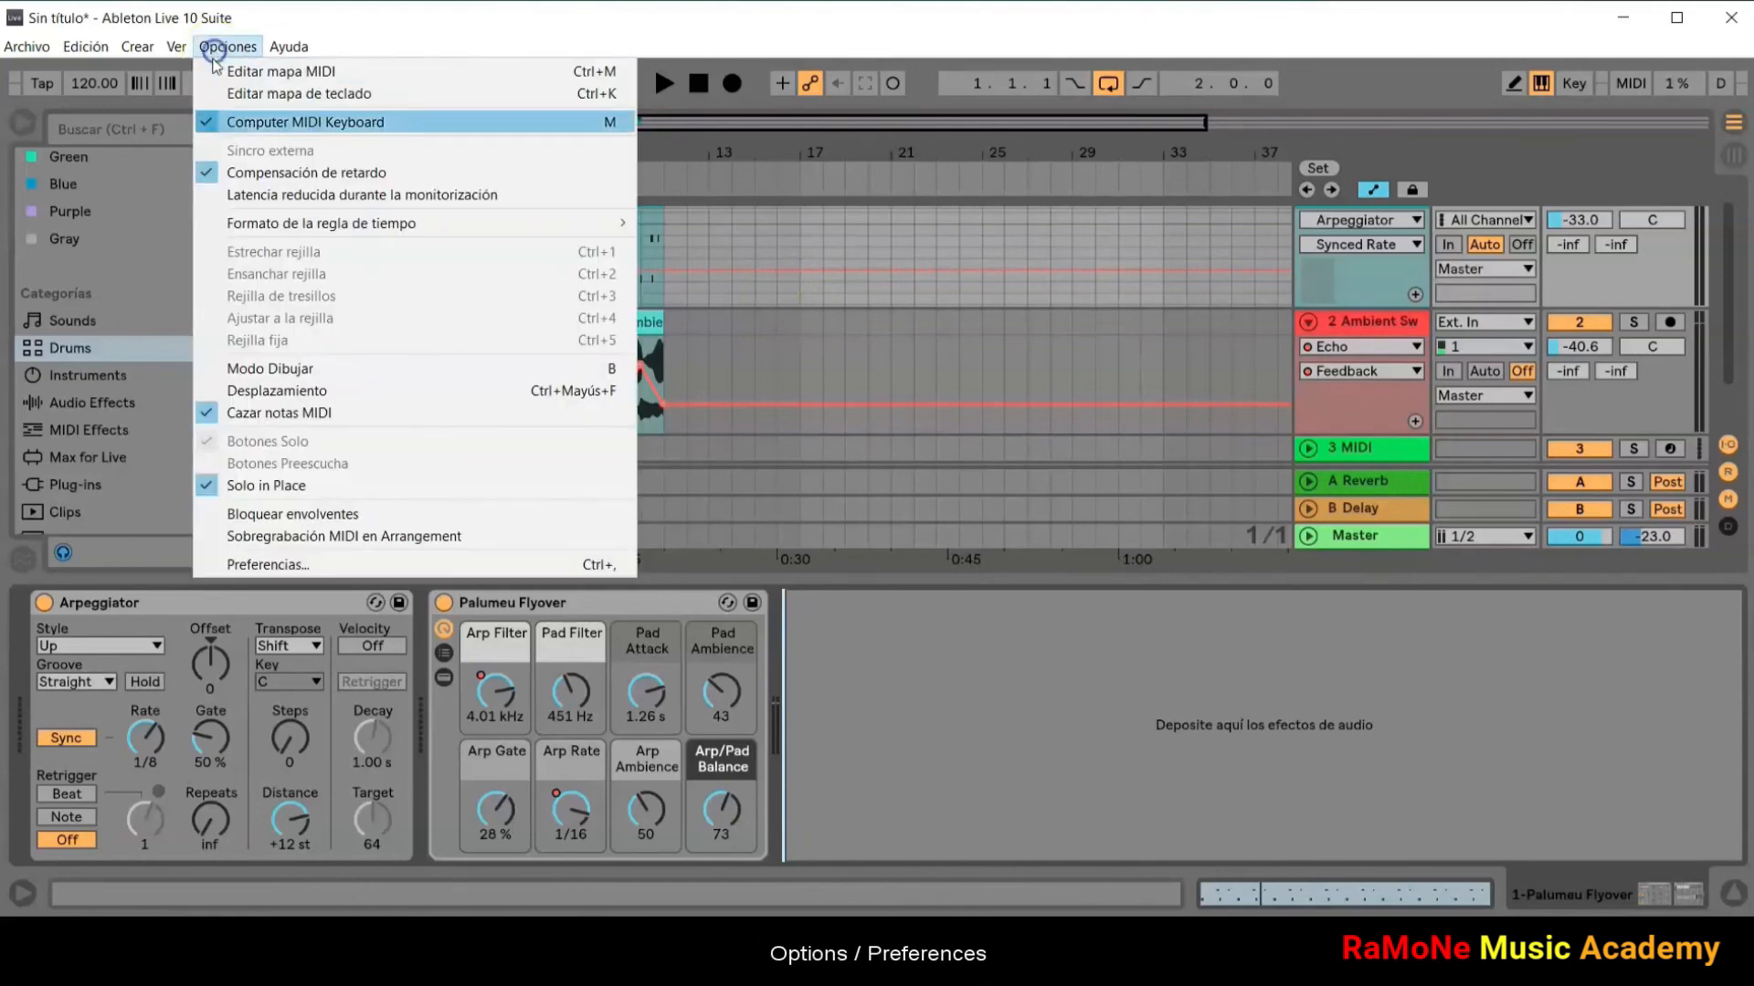
click(267, 567)
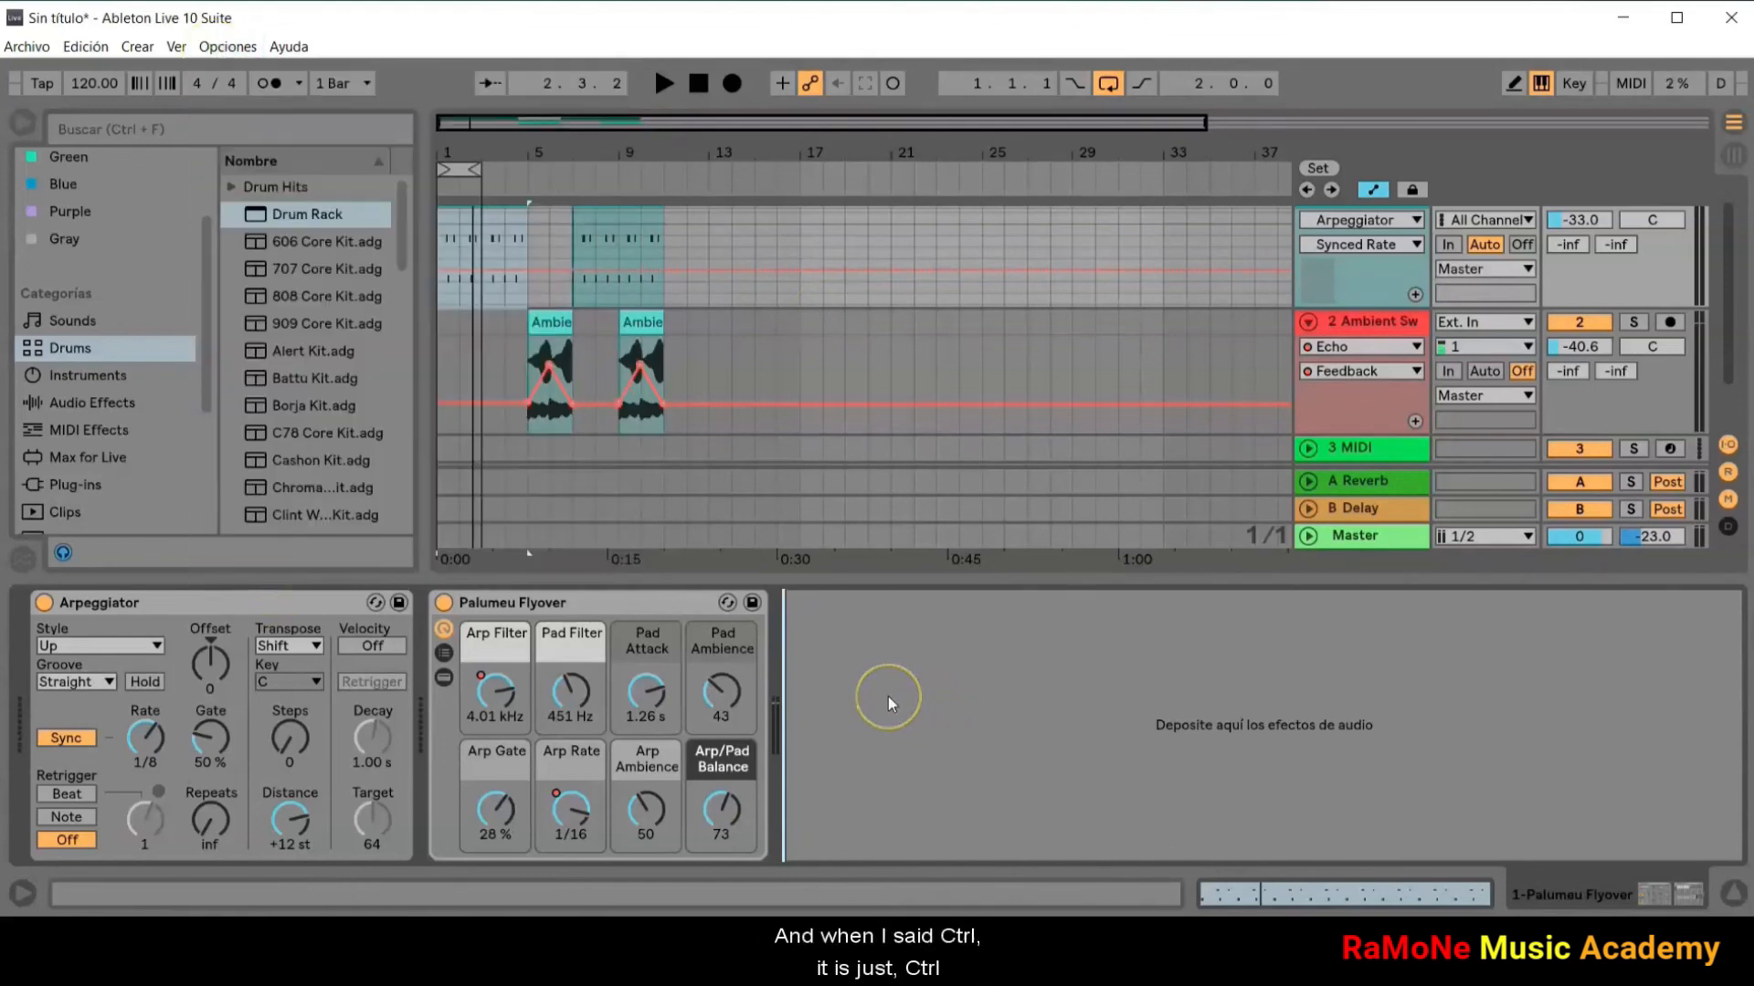